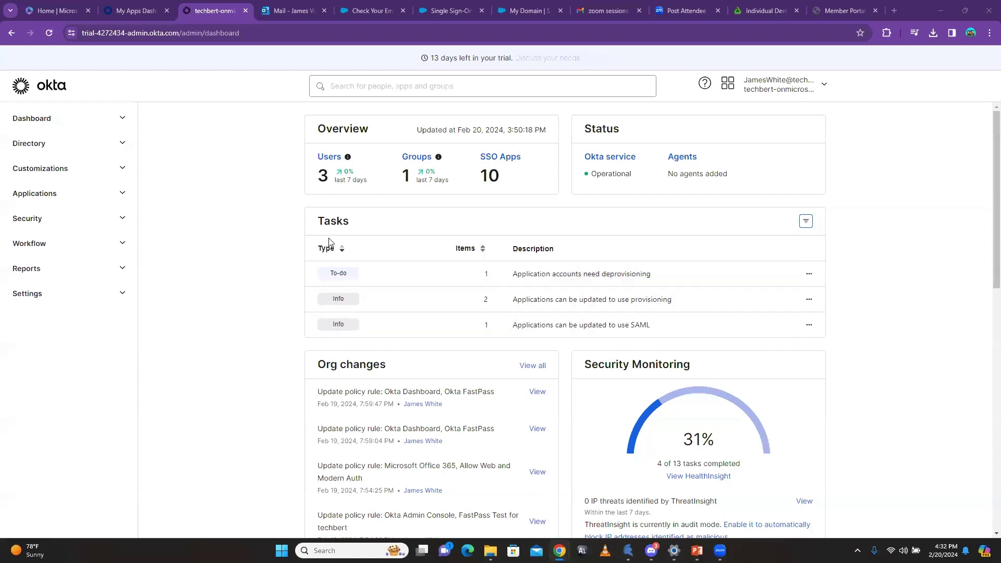
Step: Check the SAML-capable apps report and the pending tasks list, returning to the dashboard
left_click(490, 327)
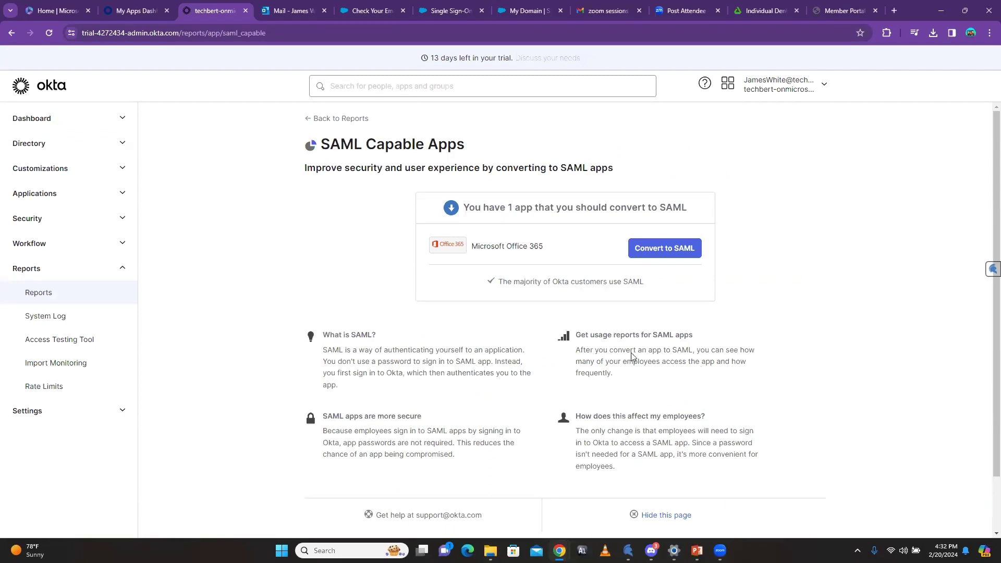
left_click(303, 122)
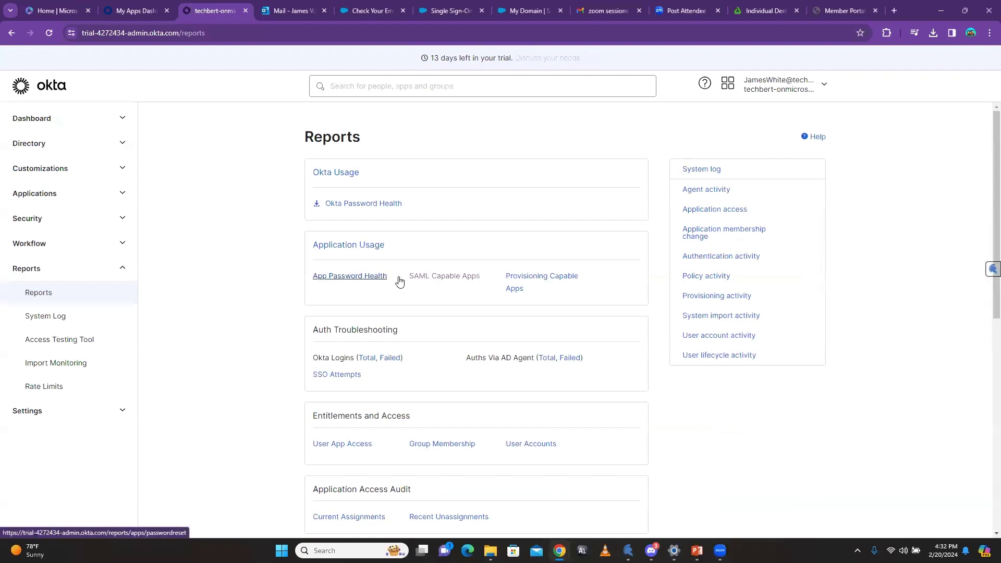
left_click(63, 120)
left_click(33, 143)
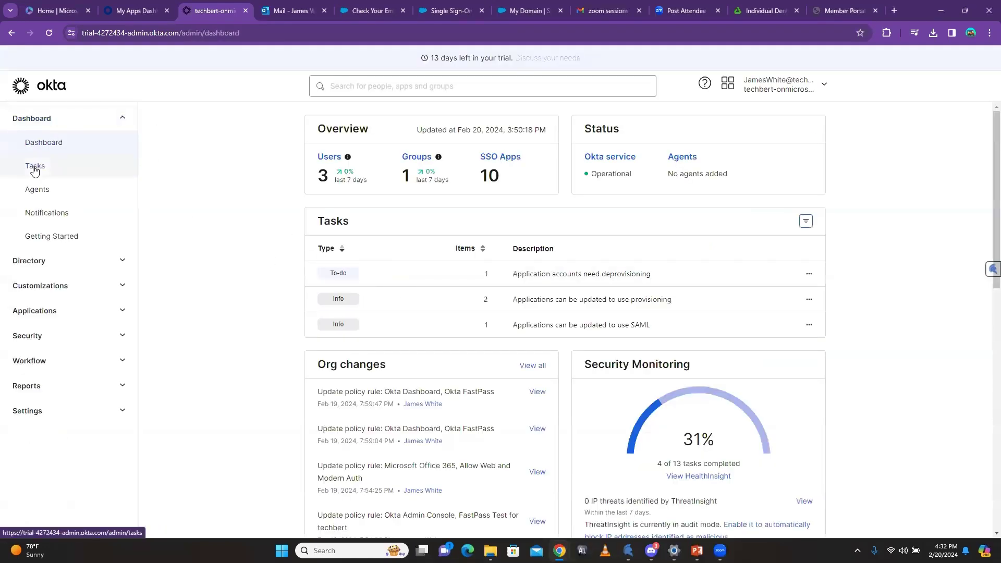
left_click(34, 167)
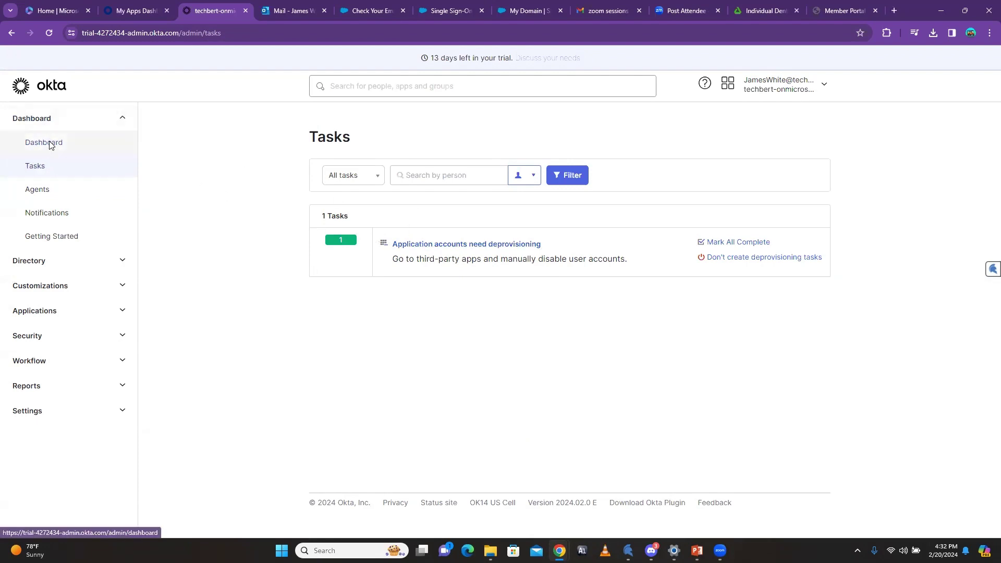
left_click(49, 142)
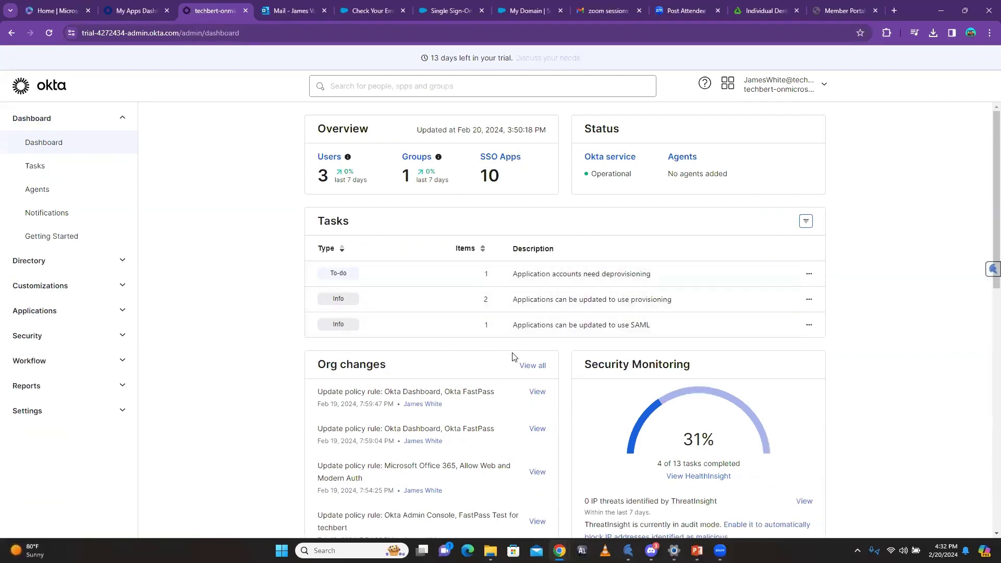
Step: Read through the dashboard's Org changes and ThreatInsight sections
scroll(513, 356, "down", 3)
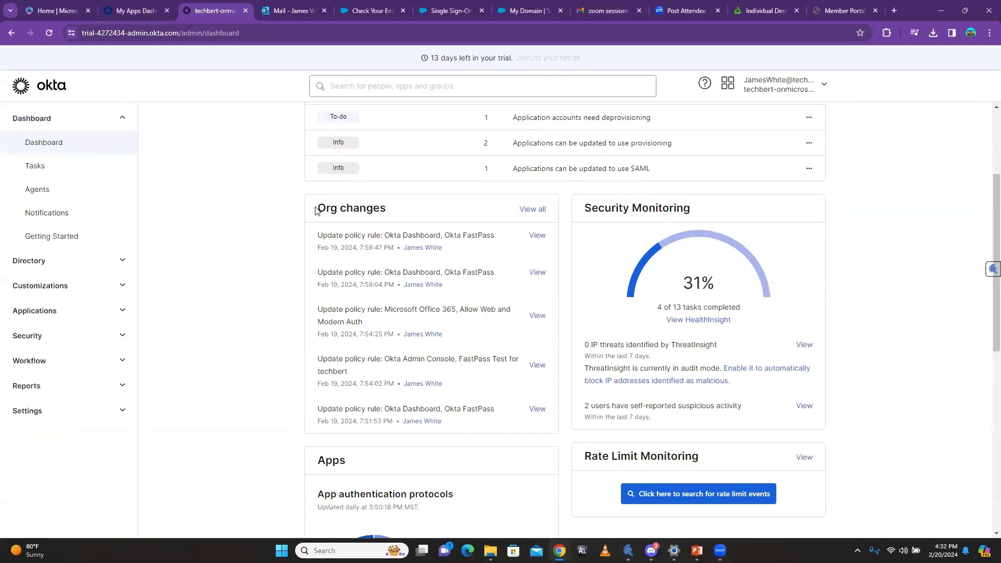
left_click_drag(315, 210, 394, 215)
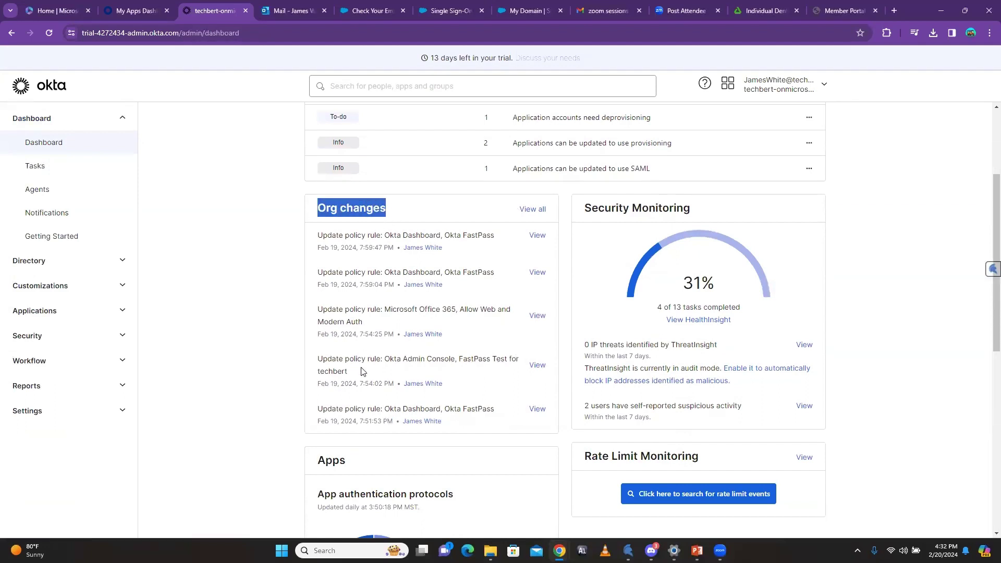
left_click(257, 321)
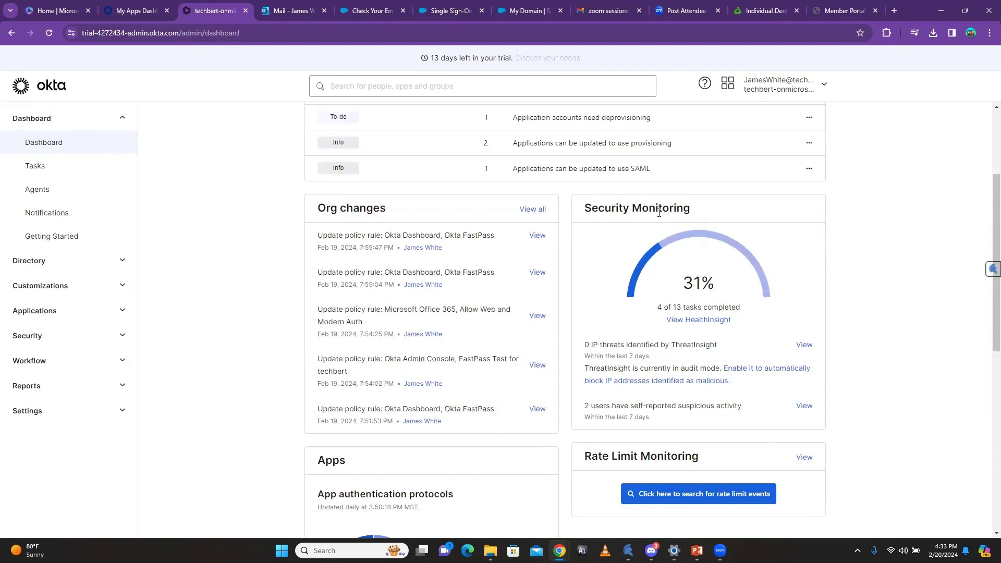
scroll(696, 232, "down", 1)
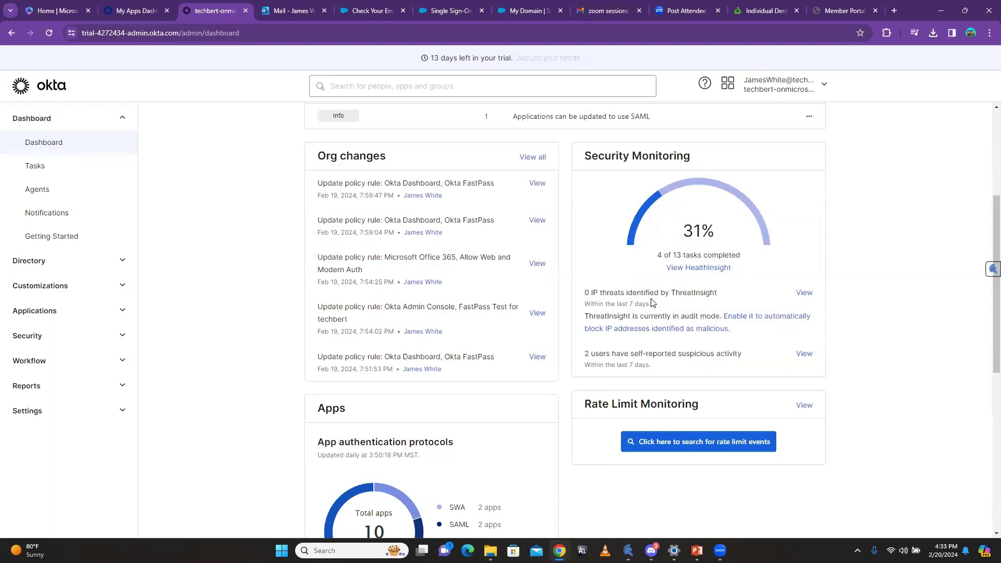
left_click_drag(714, 295, 679, 295)
left_click(719, 297)
Step: In HealthInsight, dismiss the weak Password Policies recommendation, then restore it
left_click(701, 268)
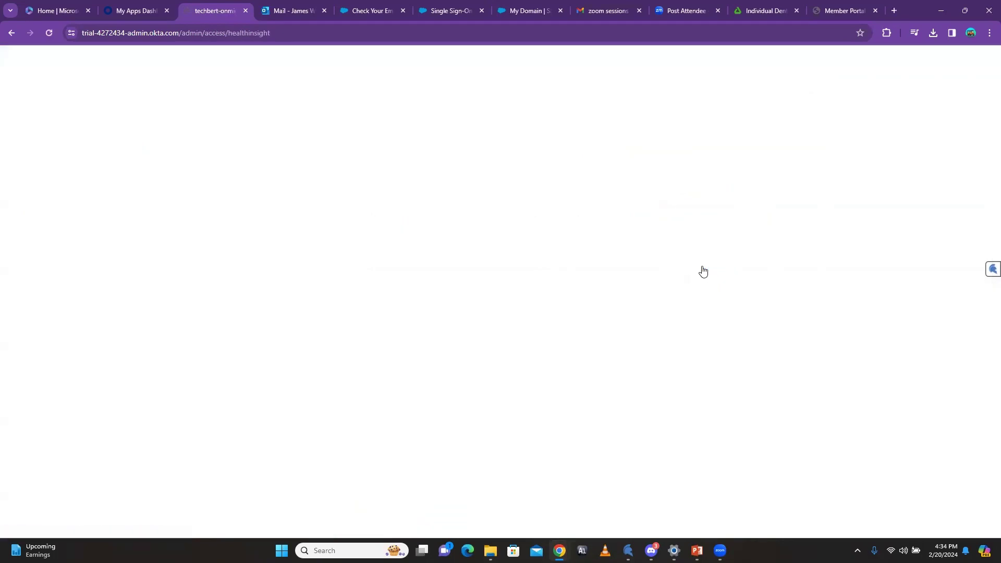
scroll(609, 327, "down", 1)
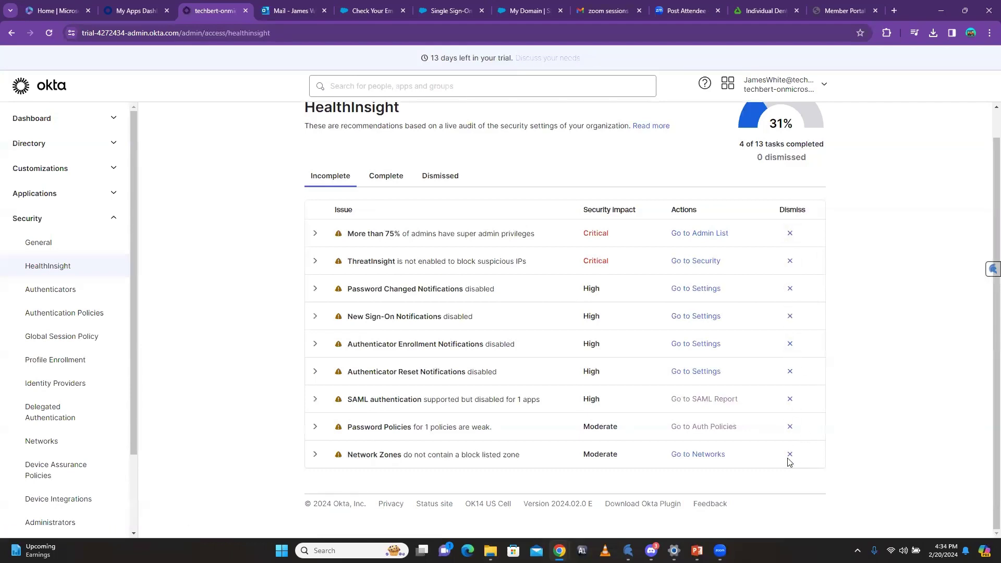
left_click(790, 428)
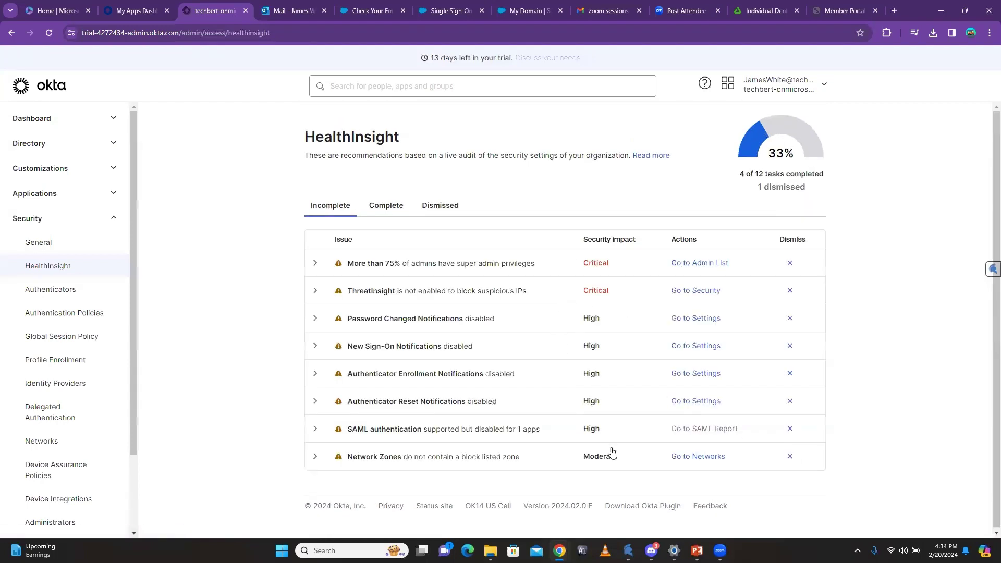
left_click(436, 204)
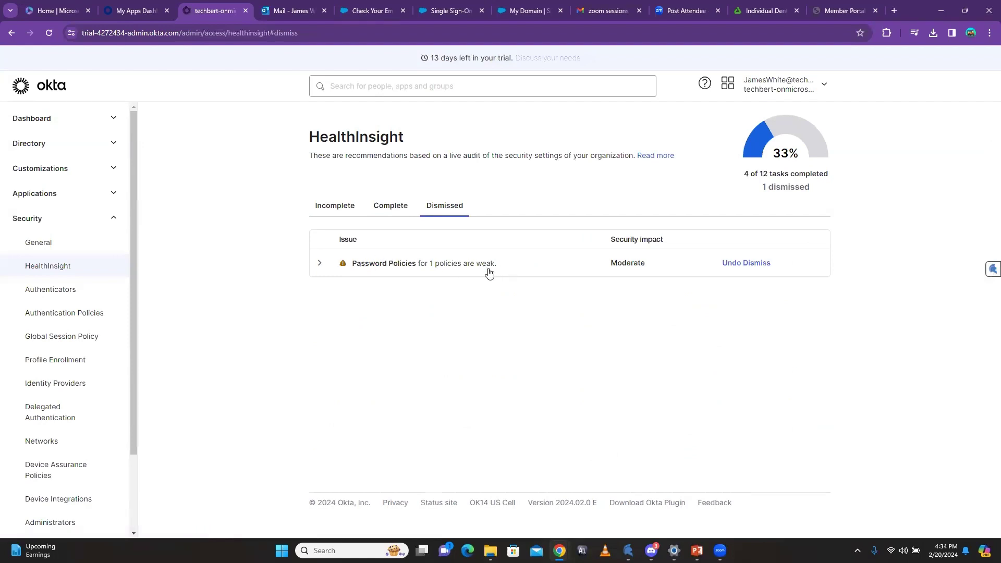
left_click(738, 266)
Step: Review incomplete and completed HealthInsight recommendations, then return to the admin dashboard
left_click(346, 205)
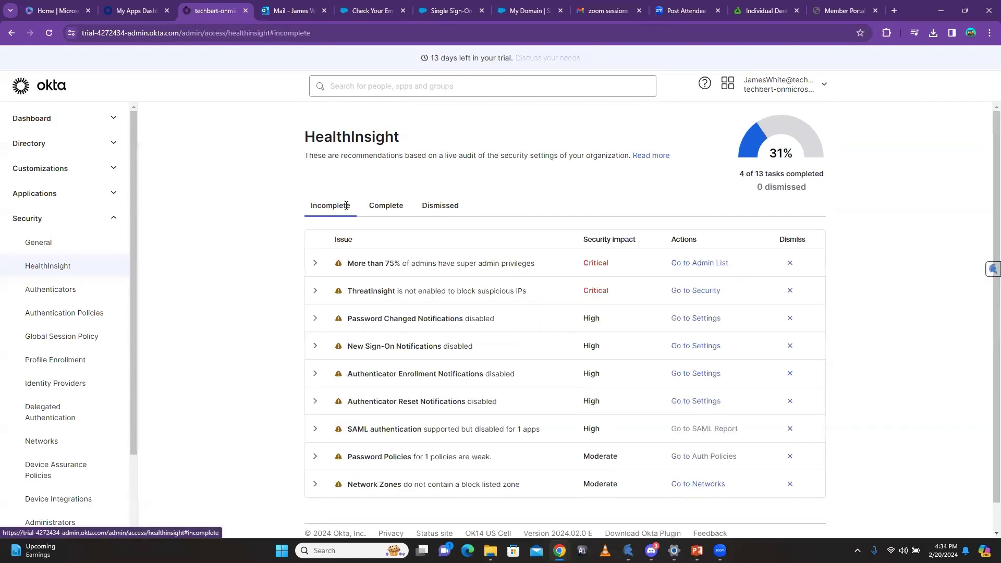
left_click(388, 207)
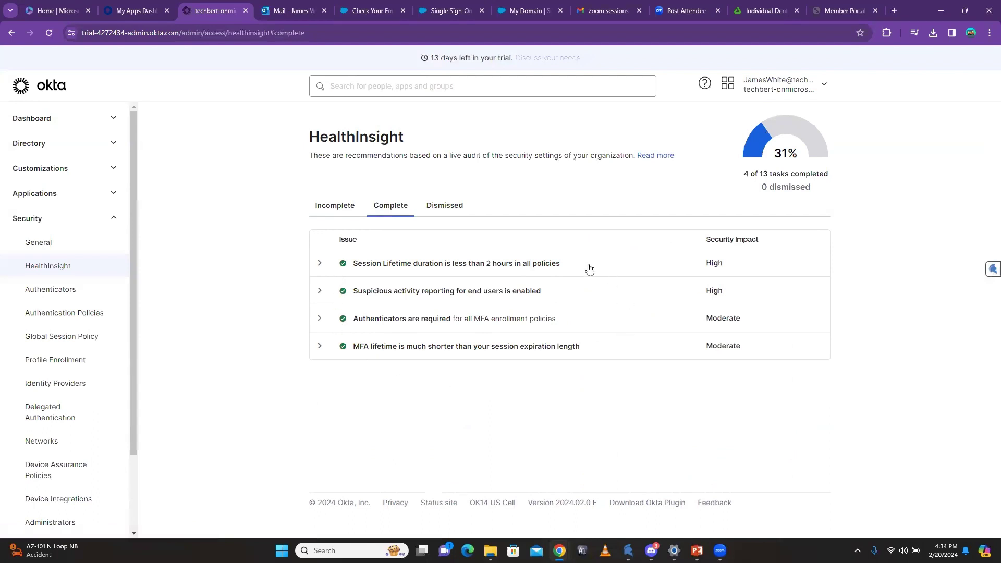
left_click(334, 209)
left_click(101, 219)
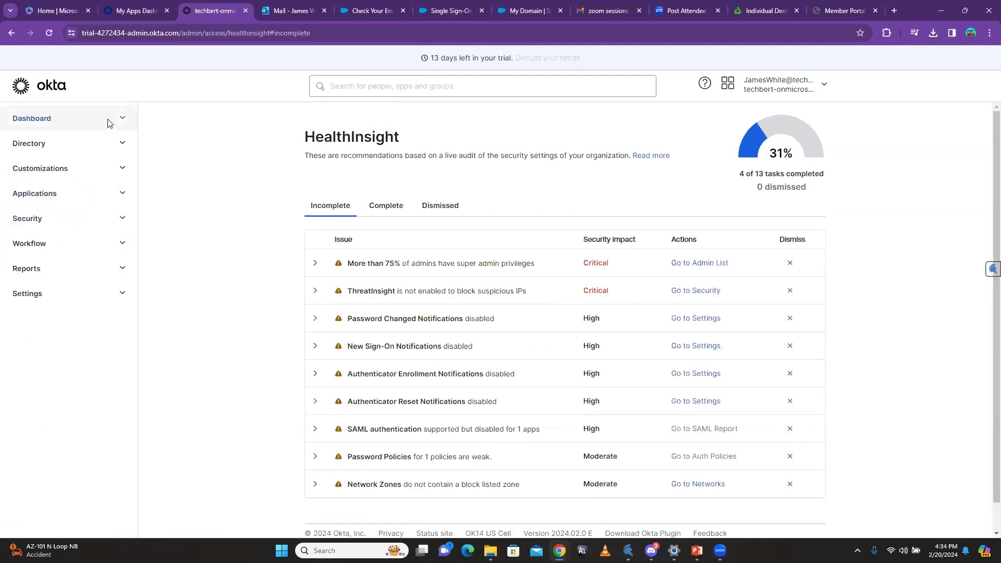
left_click(110, 123)
left_click(67, 143)
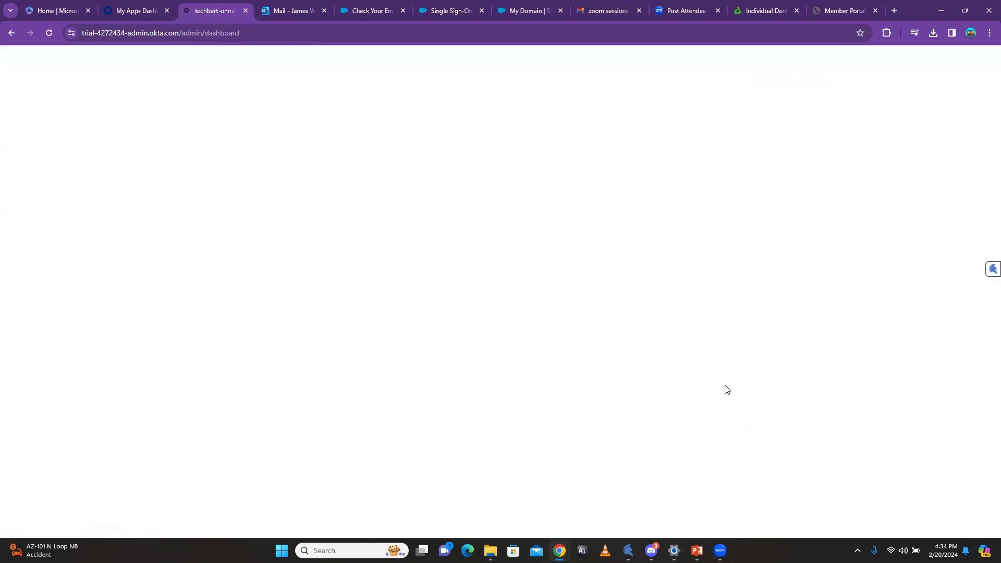
Step: Browse the full applications list and come back to the dashboard
scroll(771, 388, "down", 5)
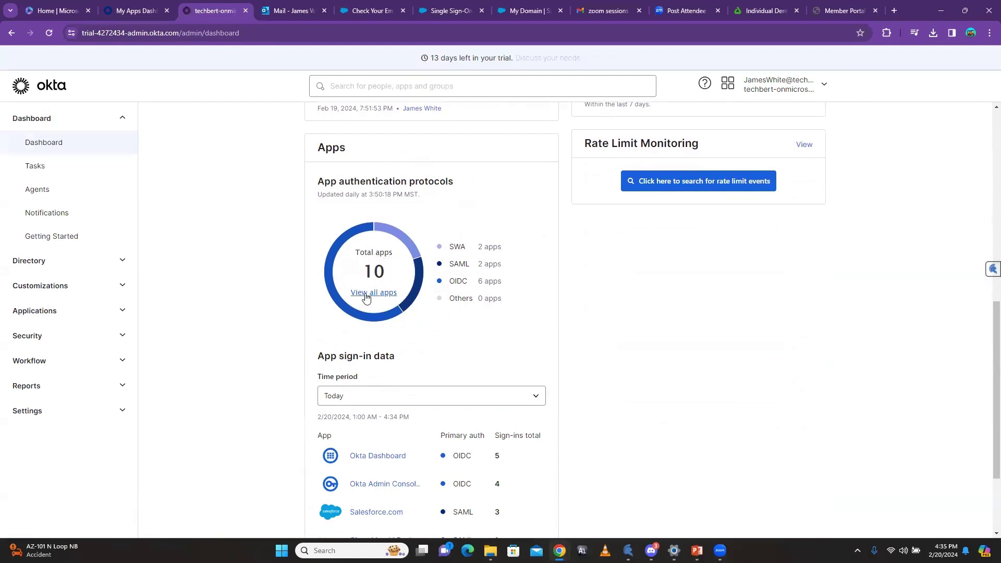
left_click(373, 292)
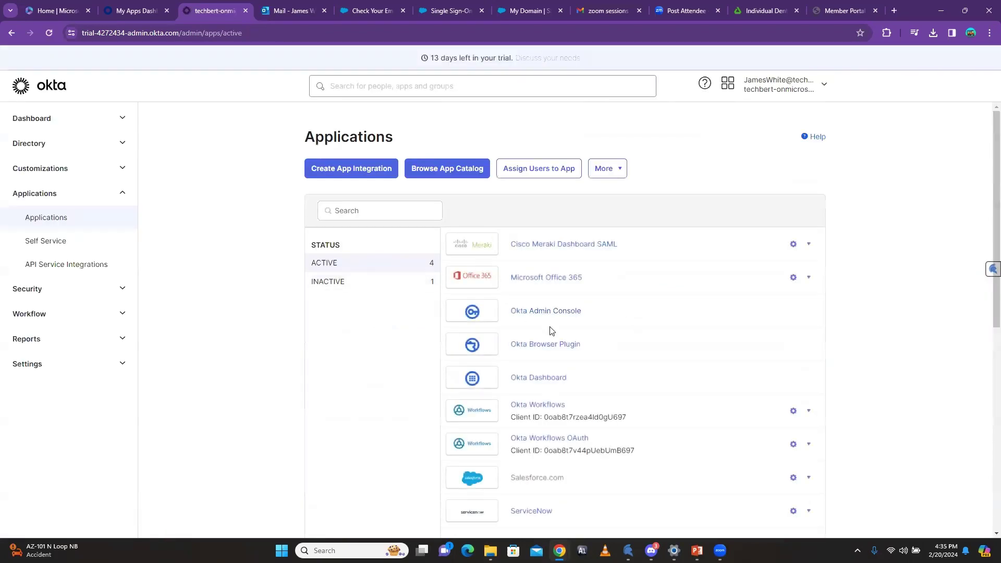
scroll(551, 330, "down", 3)
scroll(614, 329, "up", 2)
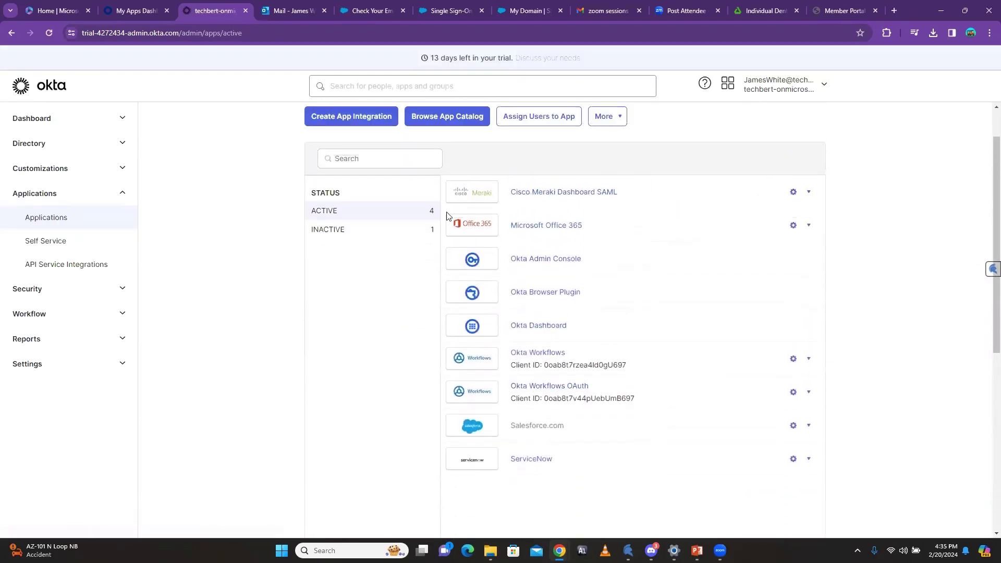
scroll(699, 348, "up", 1)
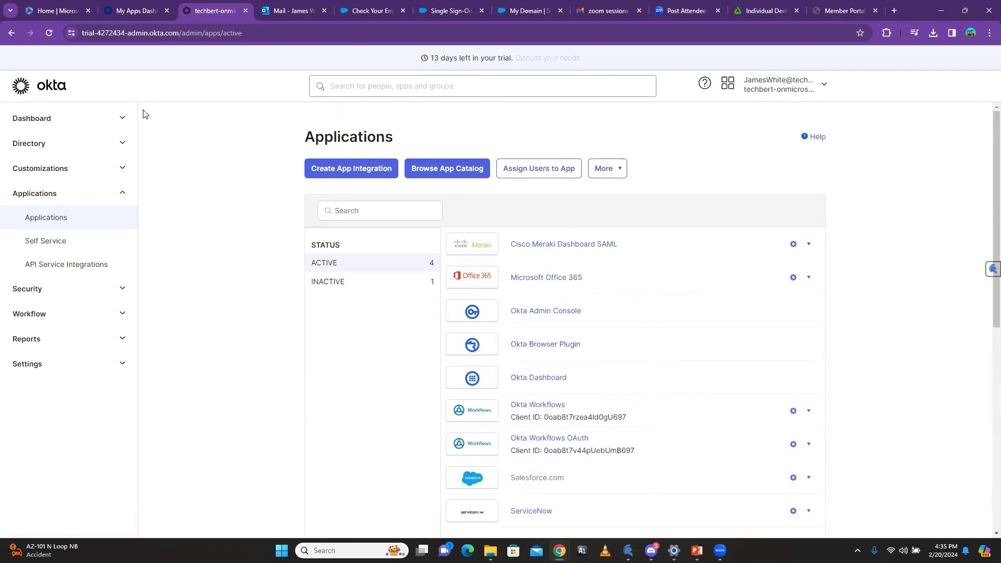
left_click(11, 33)
Step: Move down the dashboard to the App sign-in data panel
scroll(485, 354, "down", 8)
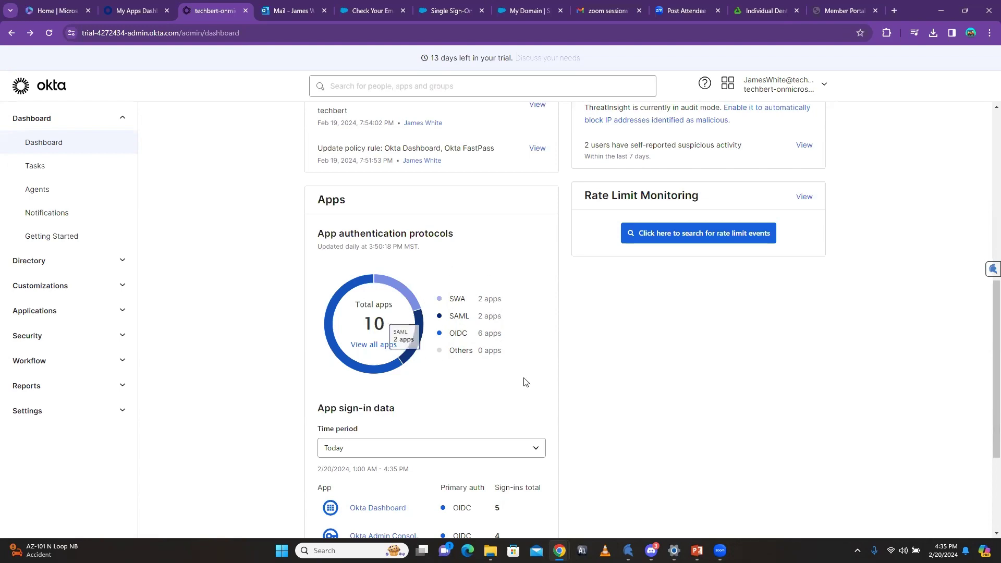
scroll(526, 382, "up", 10)
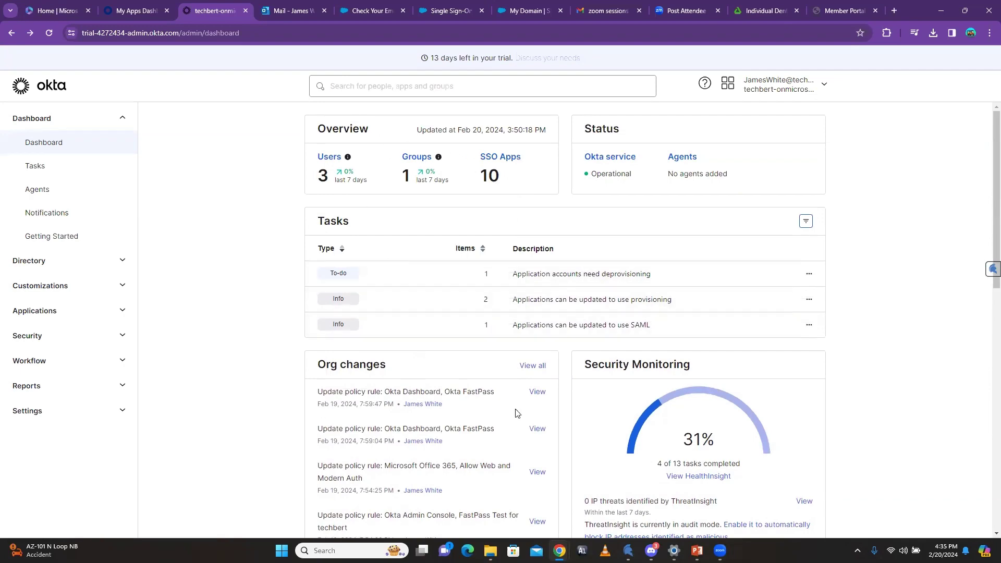
scroll(516, 413, "down", 10)
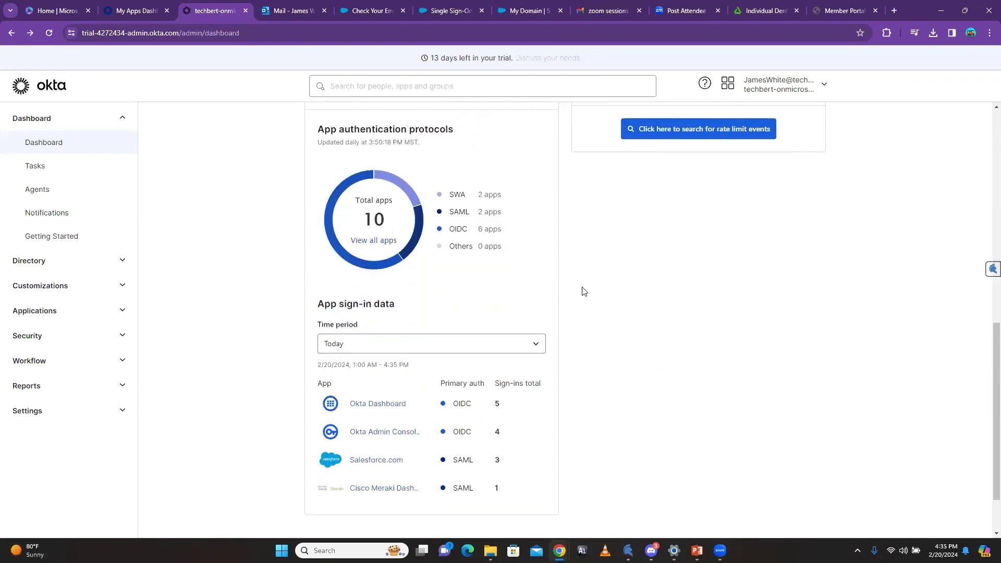
scroll(601, 384, "down", 2)
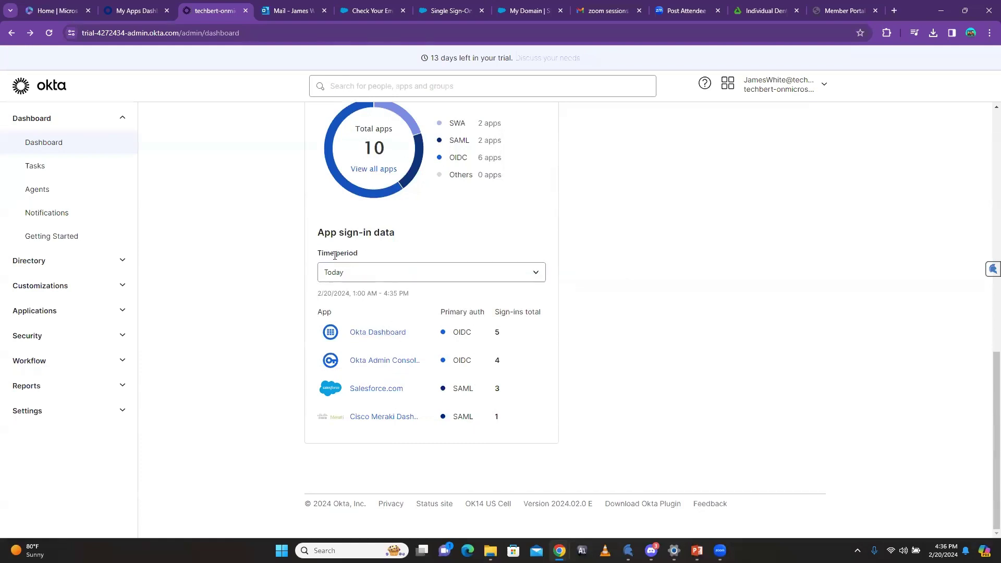
left_click_drag(326, 257, 353, 255)
left_click(375, 258)
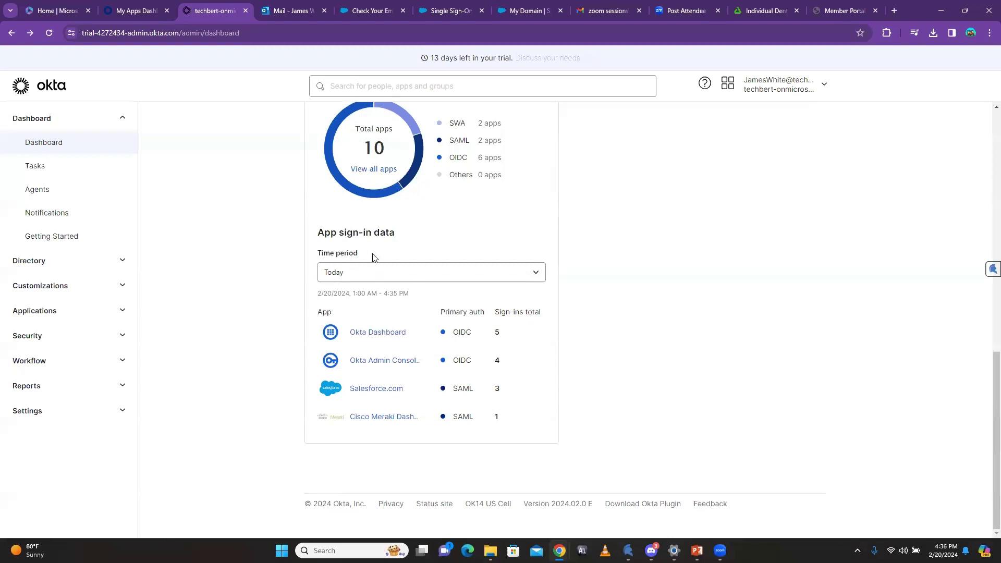
Step: Switch App sign-in data to Last 7 Days and review the app counts
left_click(530, 273)
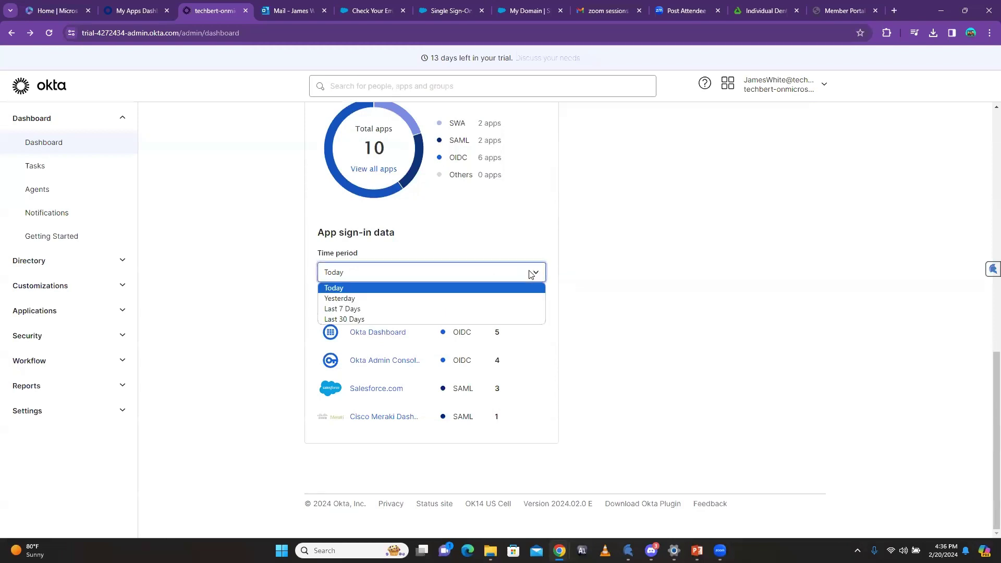
left_click(375, 309)
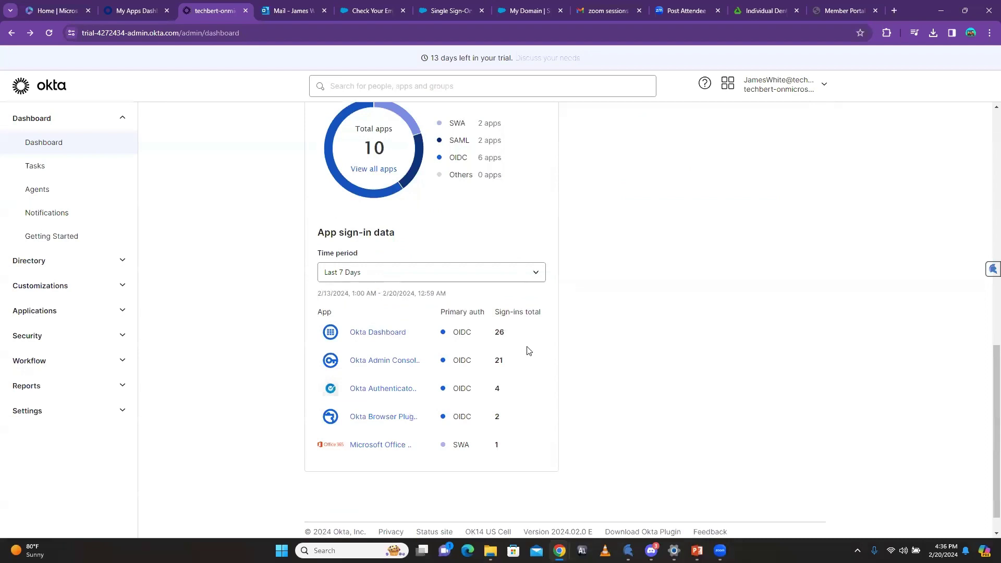
scroll(530, 350, "down", 1)
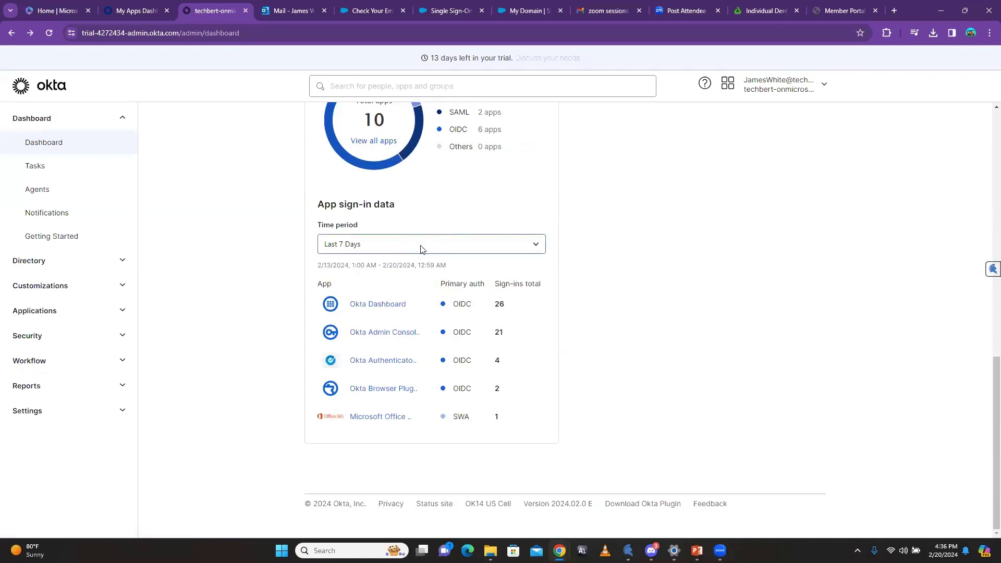
scroll(499, 320, "up", 5)
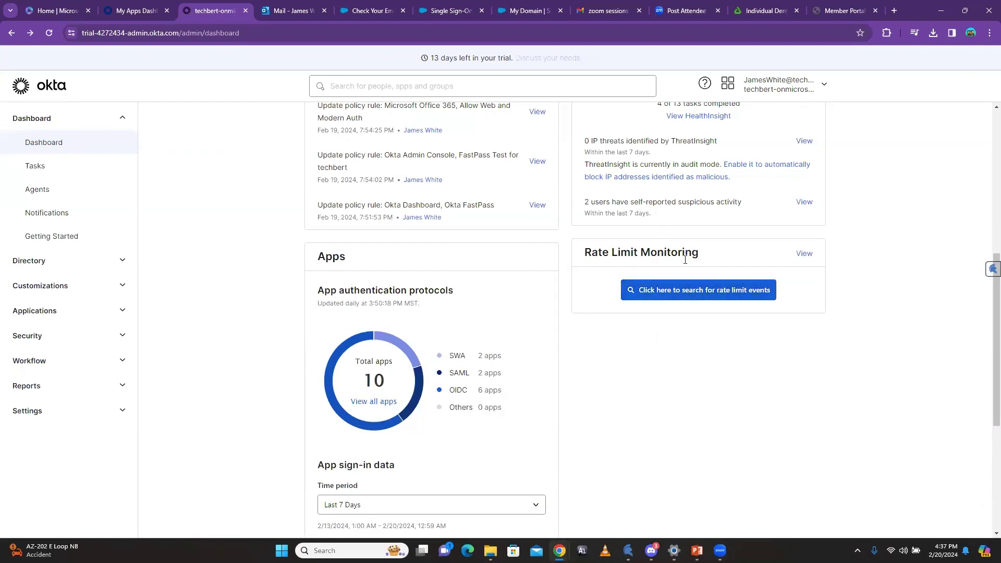
scroll(621, 353, "down", 5)
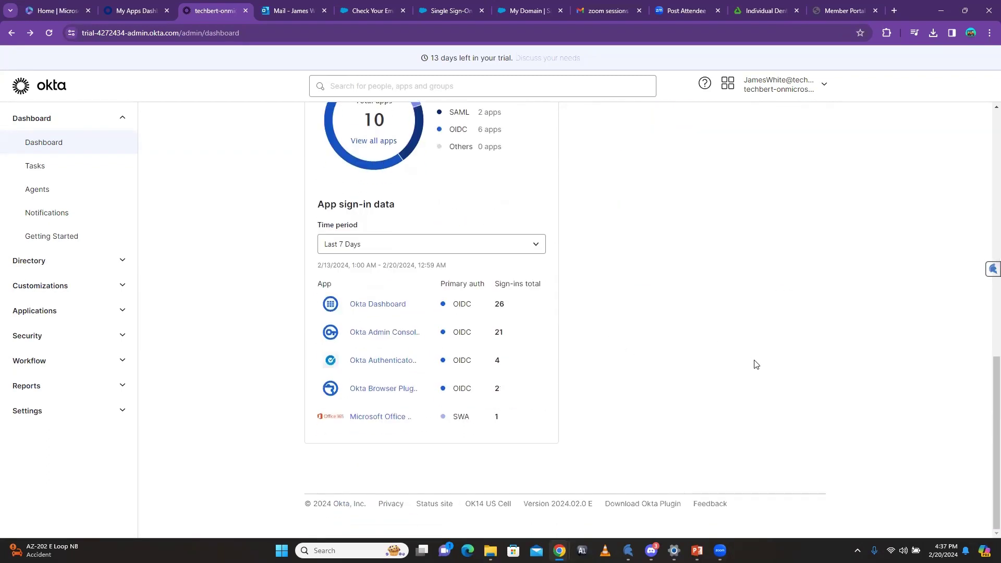
scroll(753, 363, "up", 6)
scroll(751, 360, "up", 6)
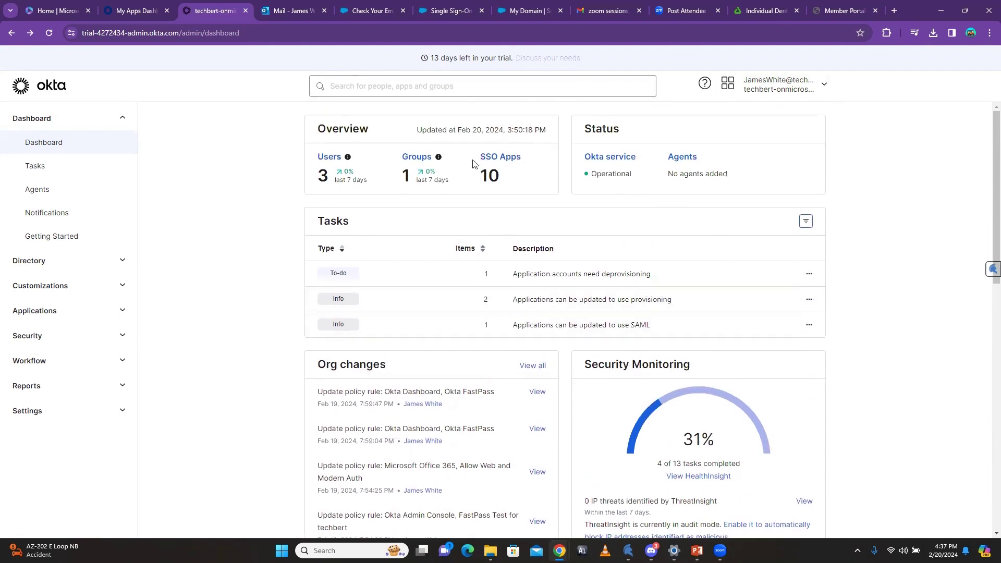
left_click(123, 119)
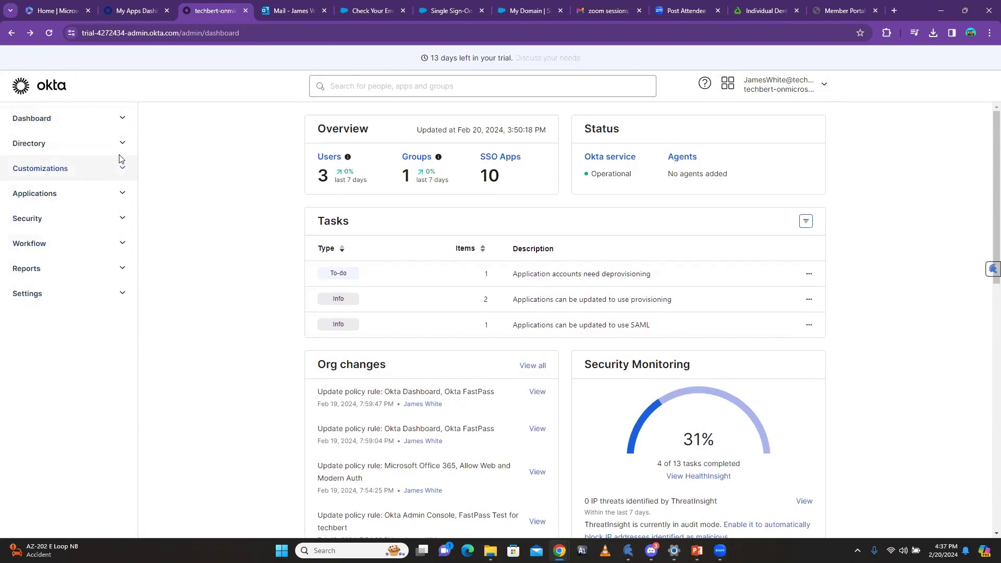
left_click(123, 120)
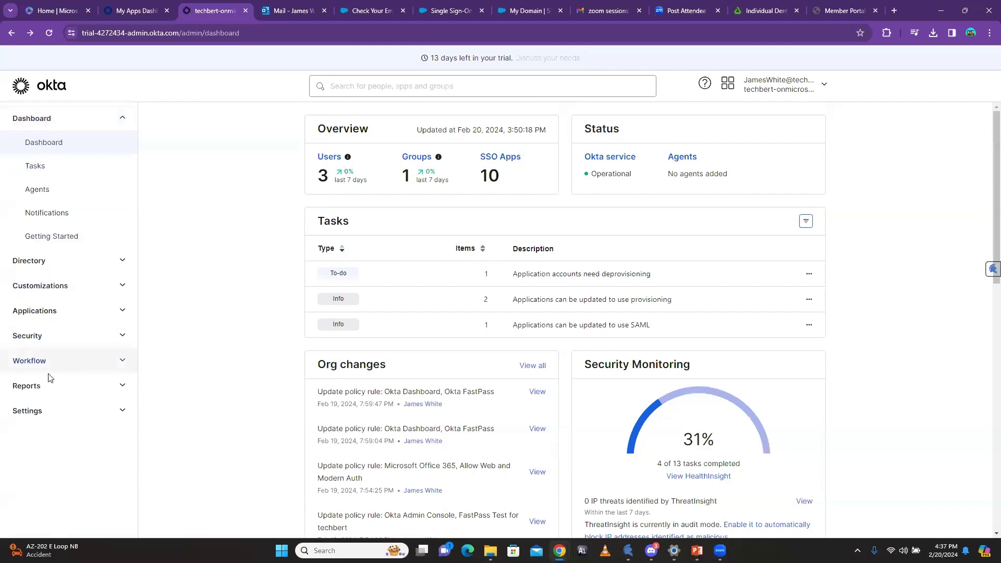
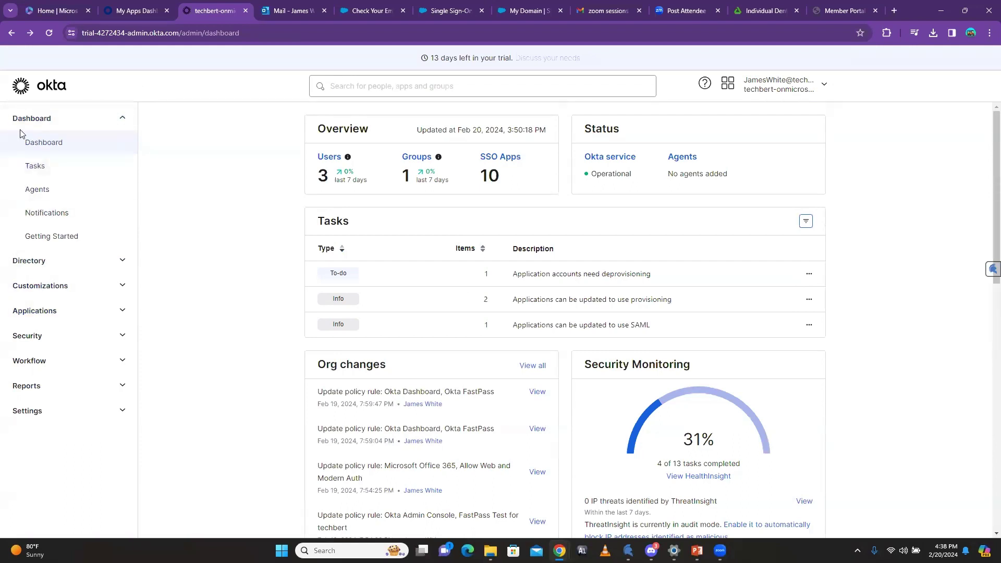
Step: Look through the Tasks, Agents and Notifications pages
left_click(34, 166)
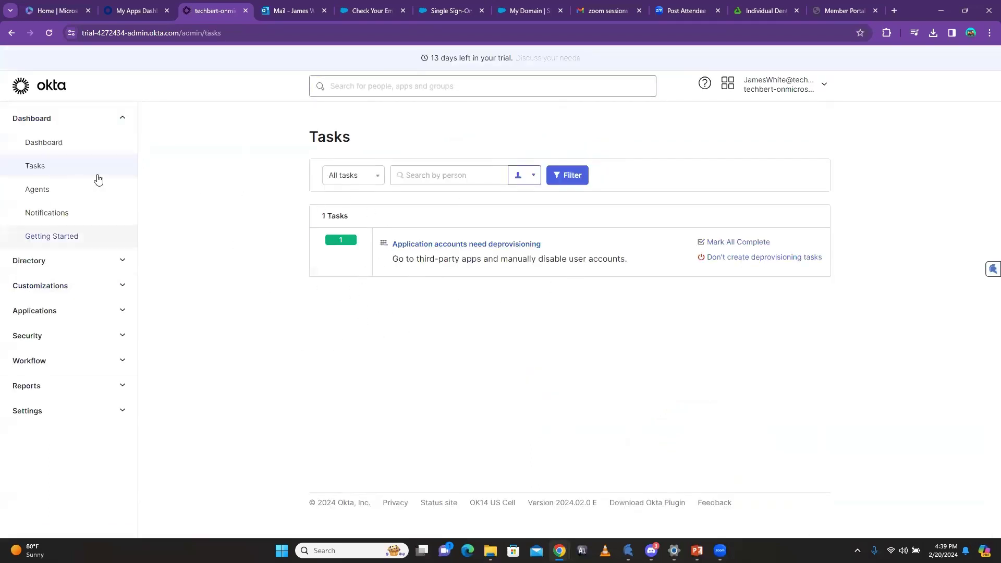
left_click(38, 198)
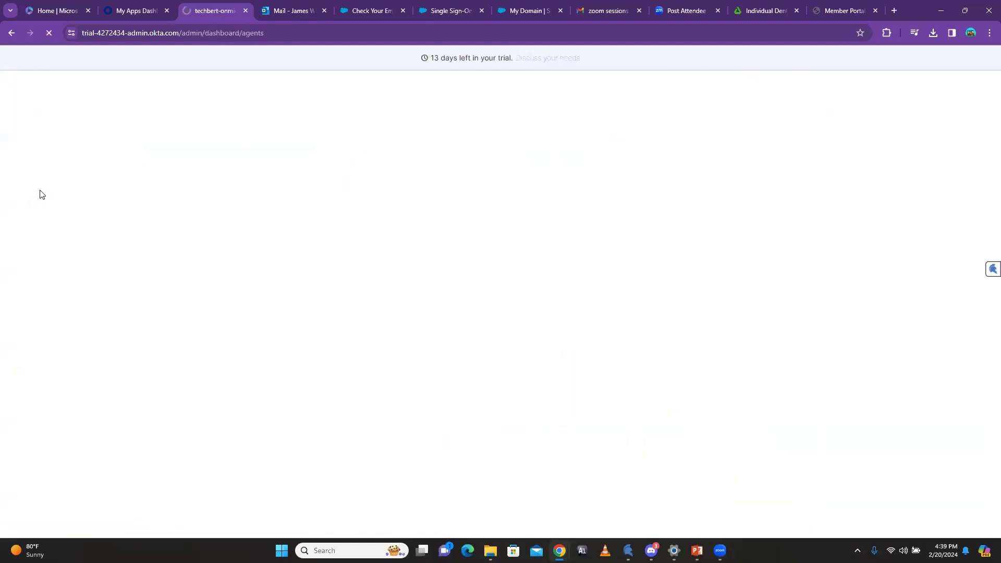
left_click(48, 214)
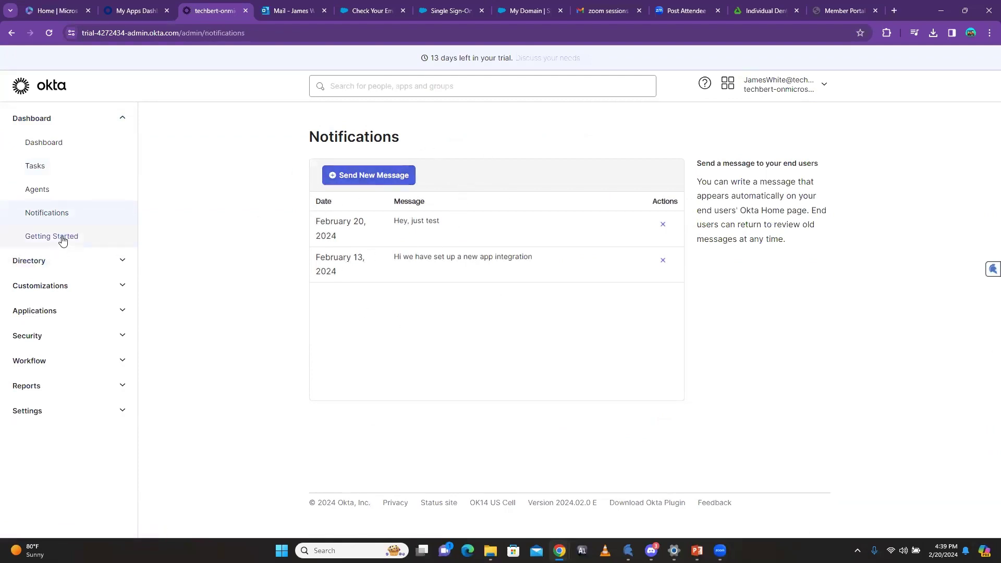
Step: Collapse Dashboard and open Directory > People, listing the three active users
left_click(119, 118)
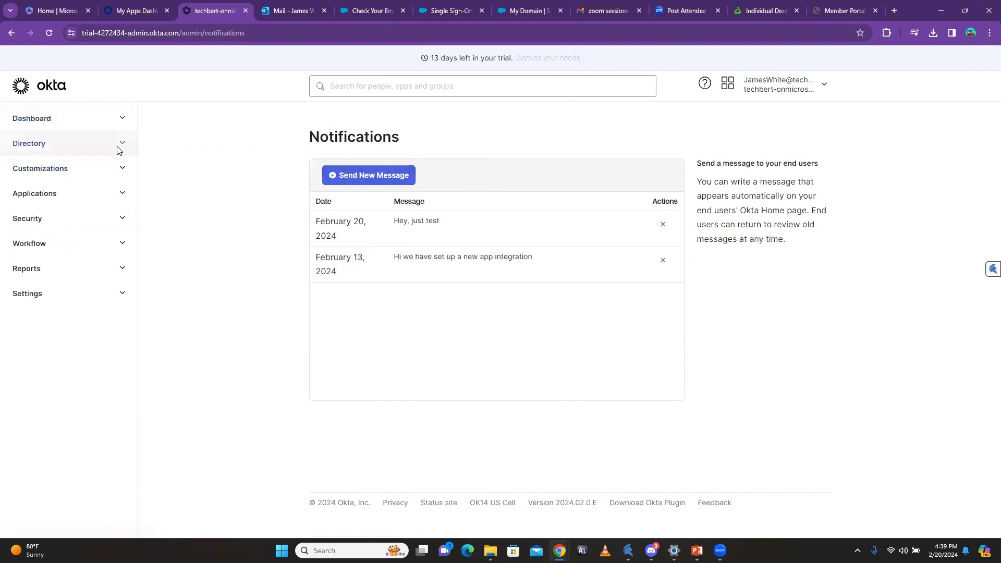
left_click(119, 146)
left_click(37, 176)
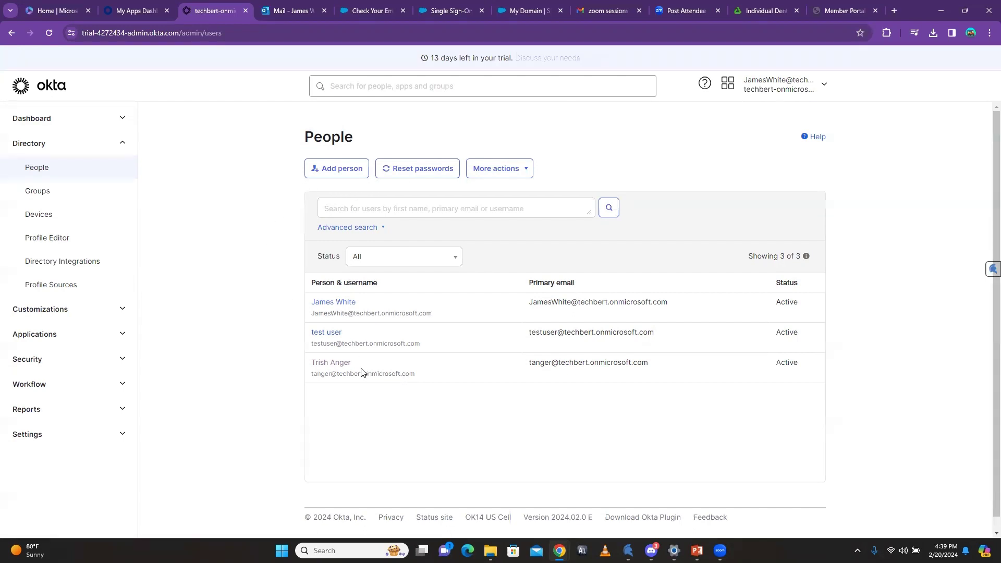
Step: Start a new person with first name, last name and email username, set to Activate later
left_click(331, 172)
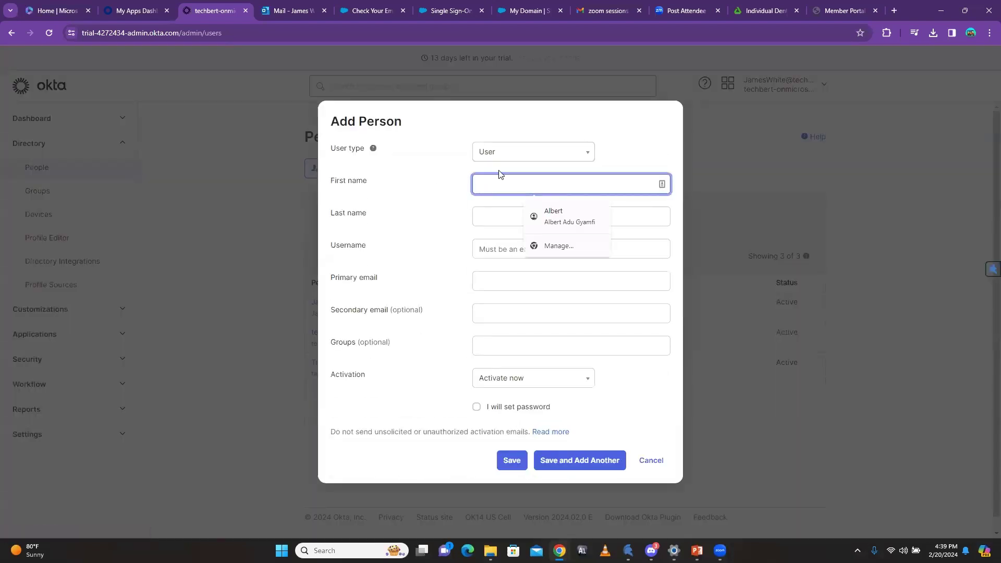
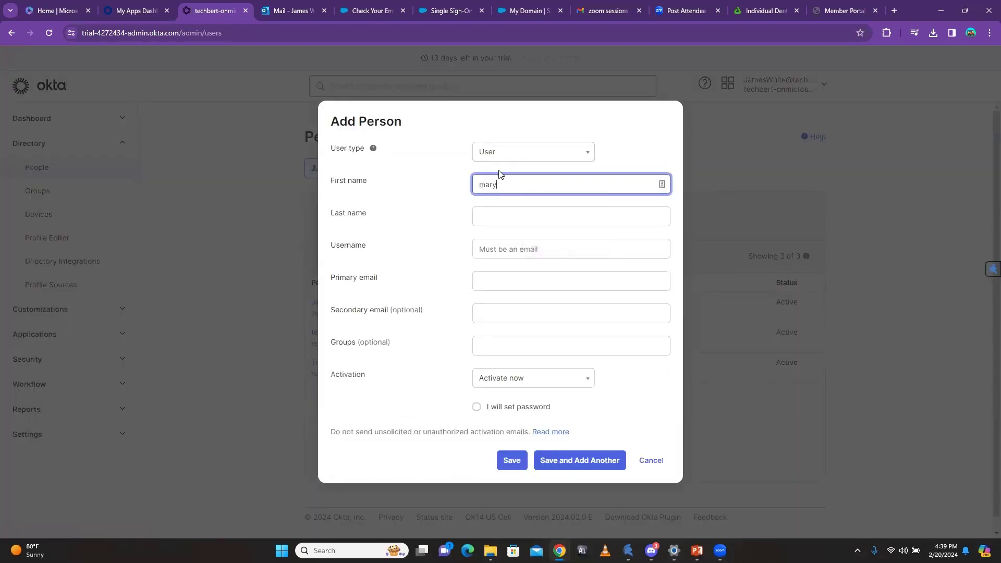
left_click(482, 218)
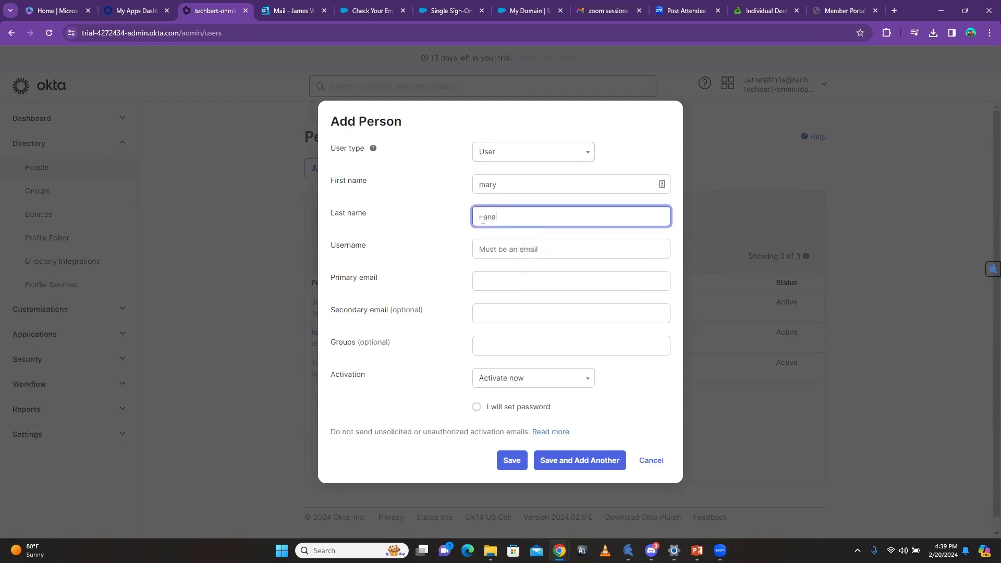
left_click(500, 250)
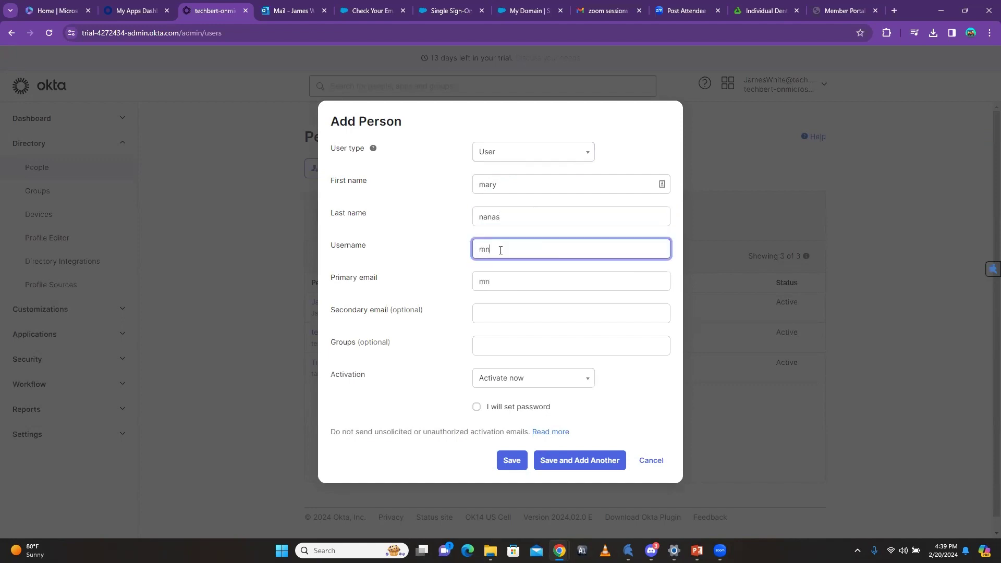
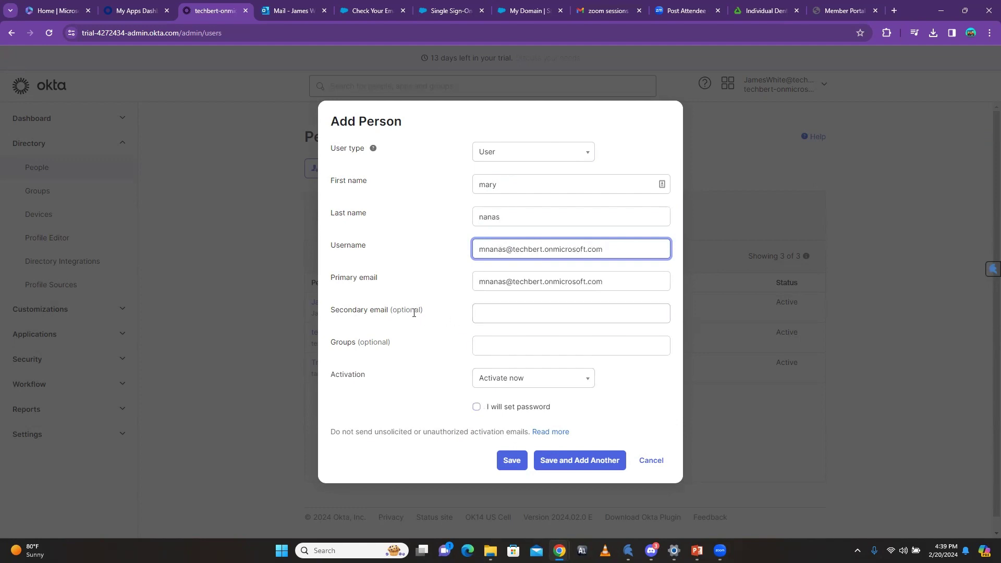
left_click(478, 378)
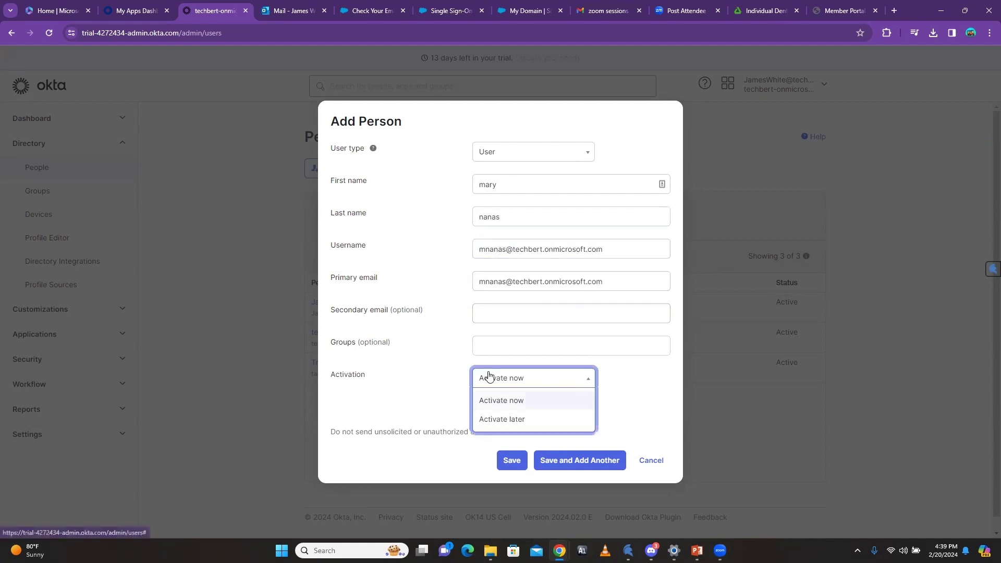
left_click(498, 420)
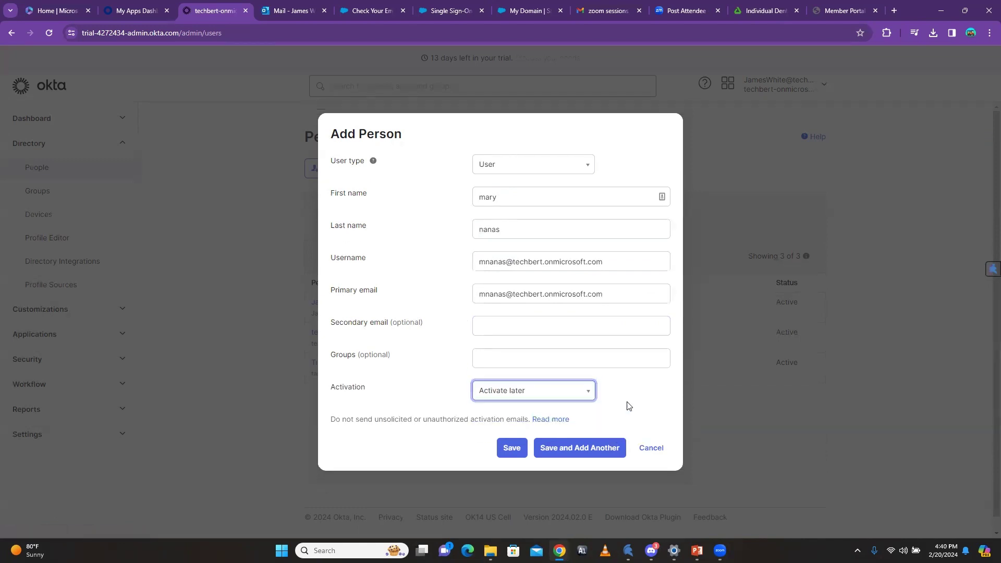
Step: Save the person as Staged, check their profile's More Actions, then return to People
left_click(511, 447)
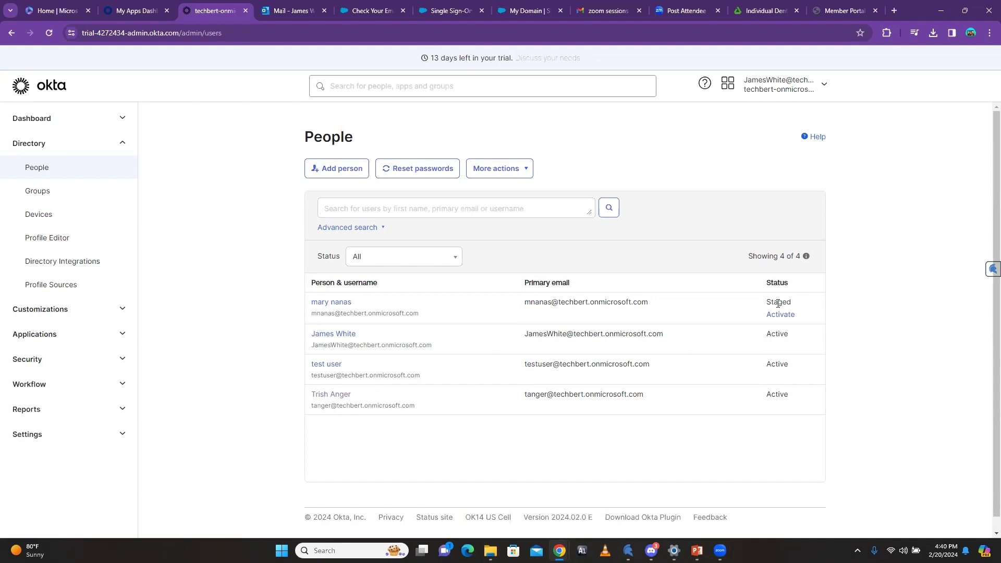
left_click(332, 308)
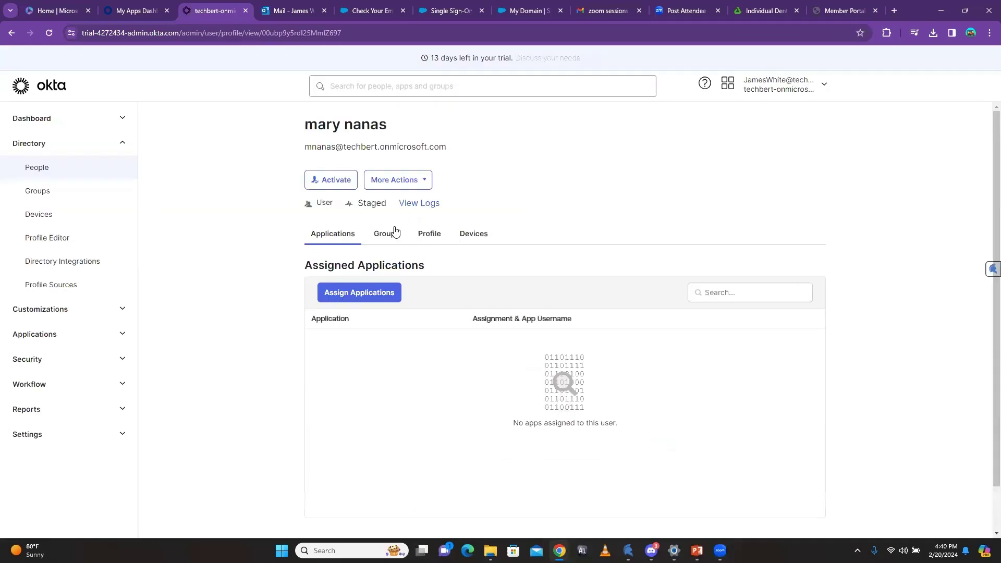
left_click(425, 181)
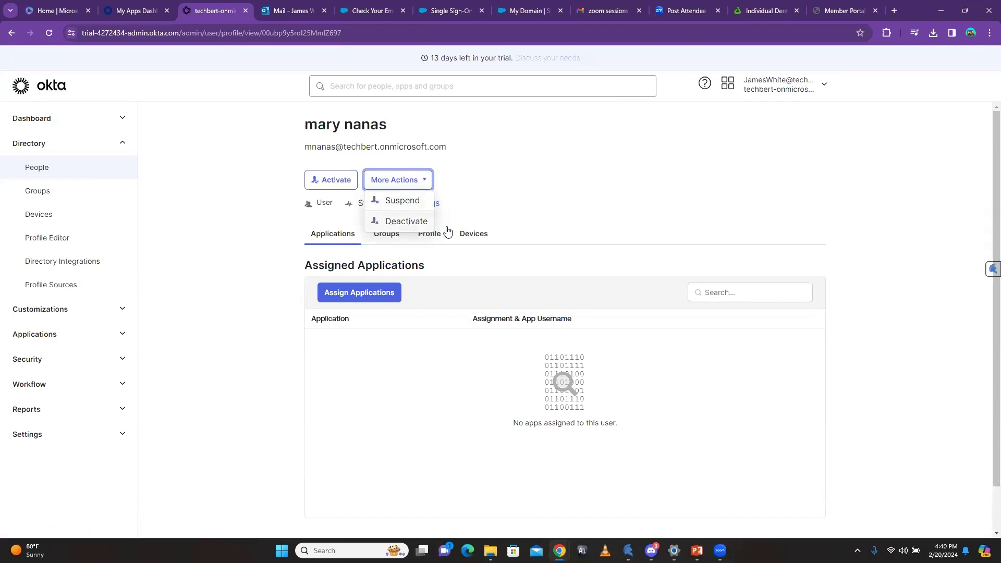
left_click(502, 208)
left_click(331, 182)
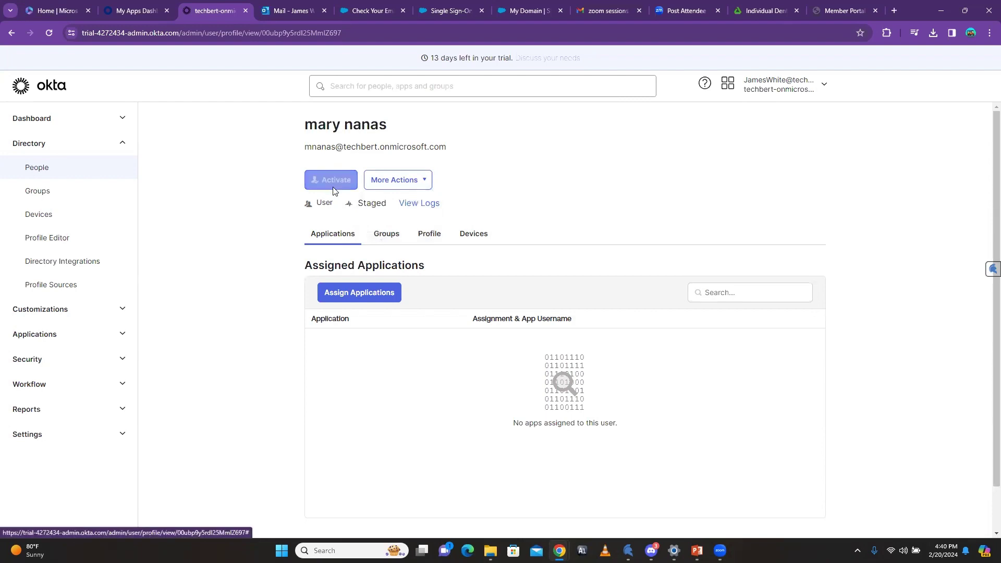
left_click(11, 33)
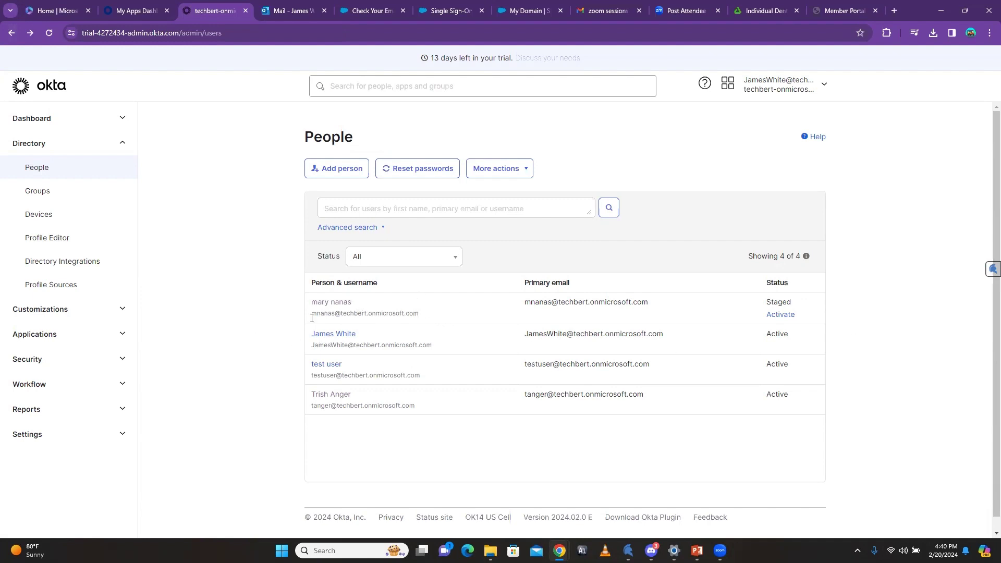
Step: Activate the staged user, refresh the list, and open their pending-action profile
left_click(780, 315)
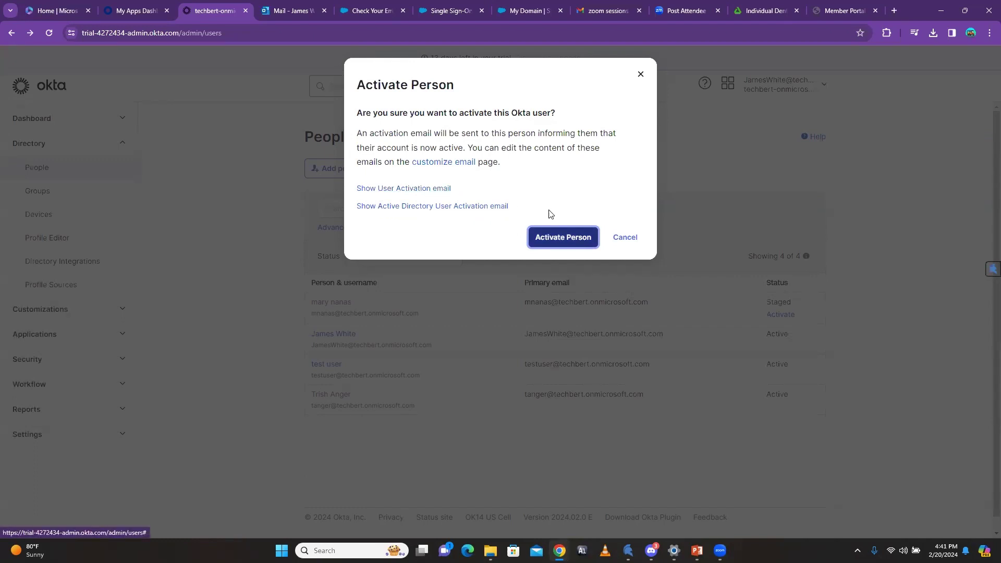
left_click(552, 244)
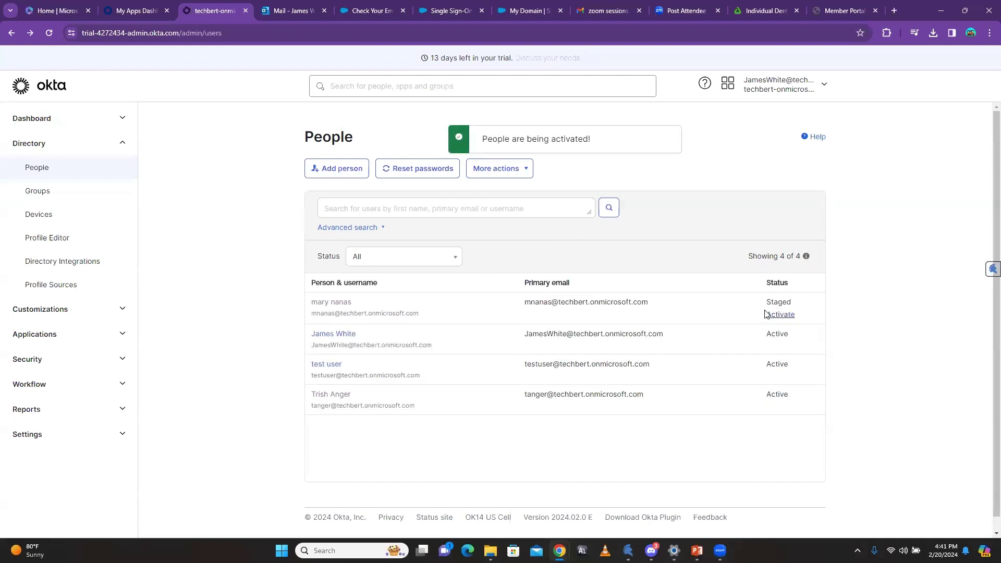
left_click(45, 34)
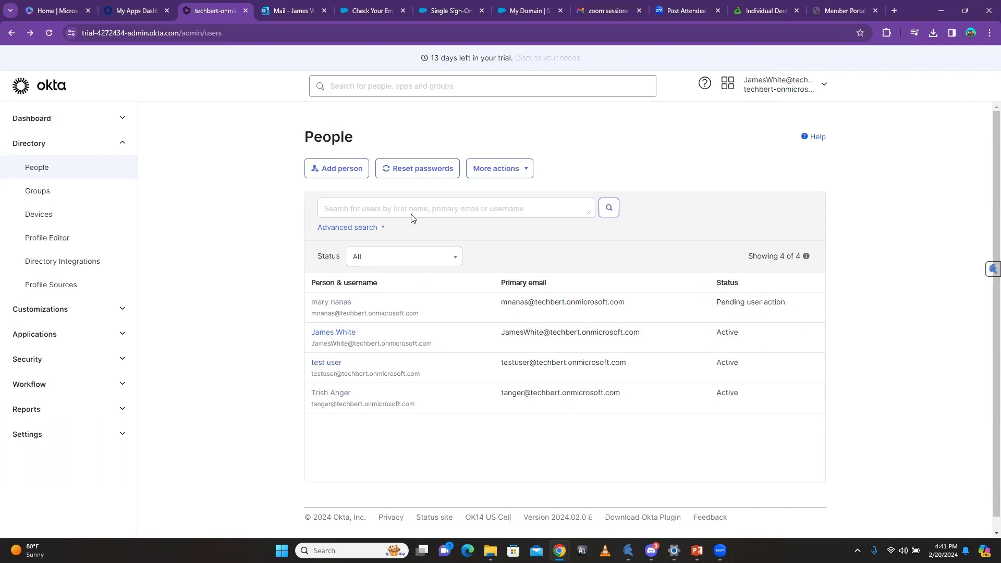
left_click(334, 304)
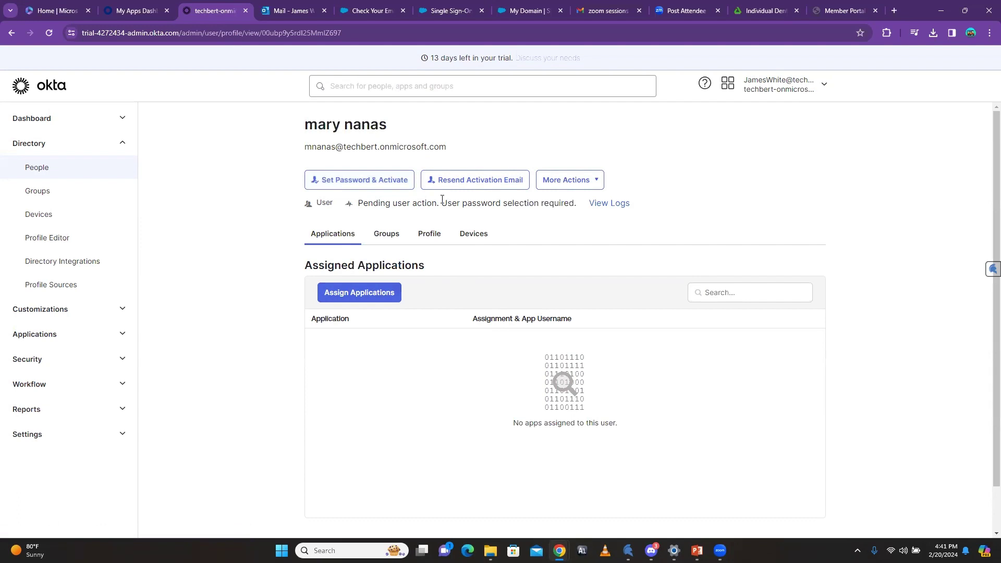
left_click(598, 184)
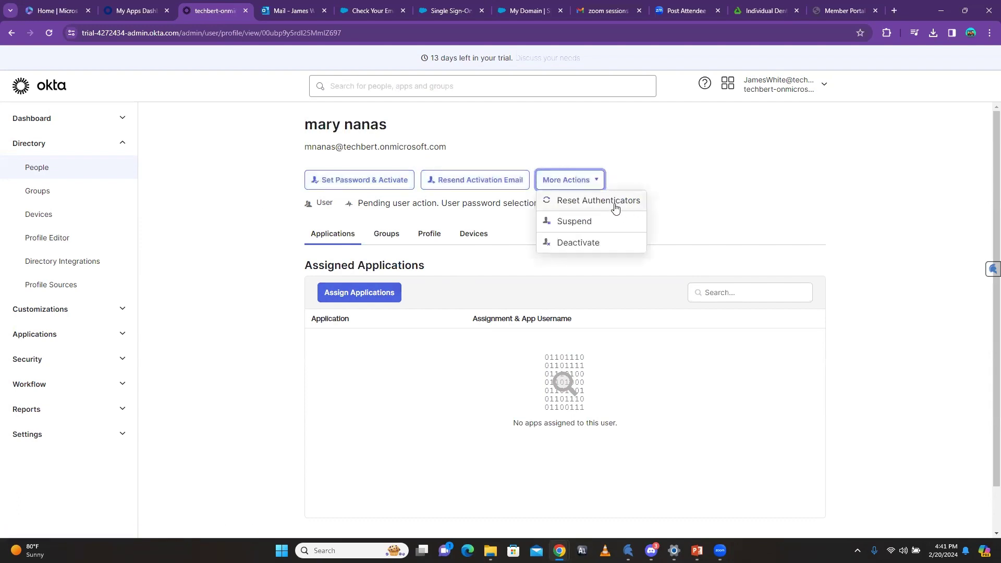
left_click(584, 223)
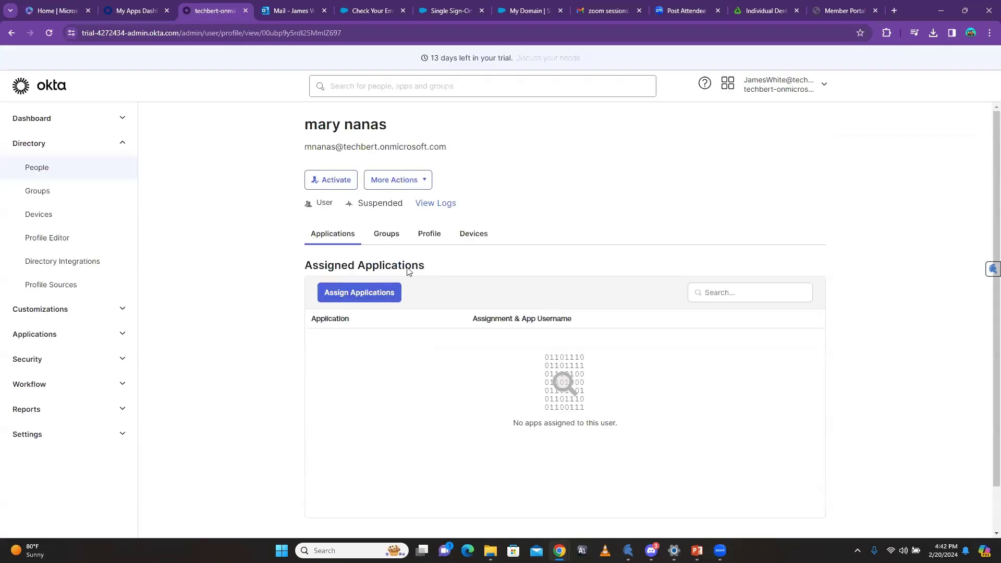
left_click(51, 167)
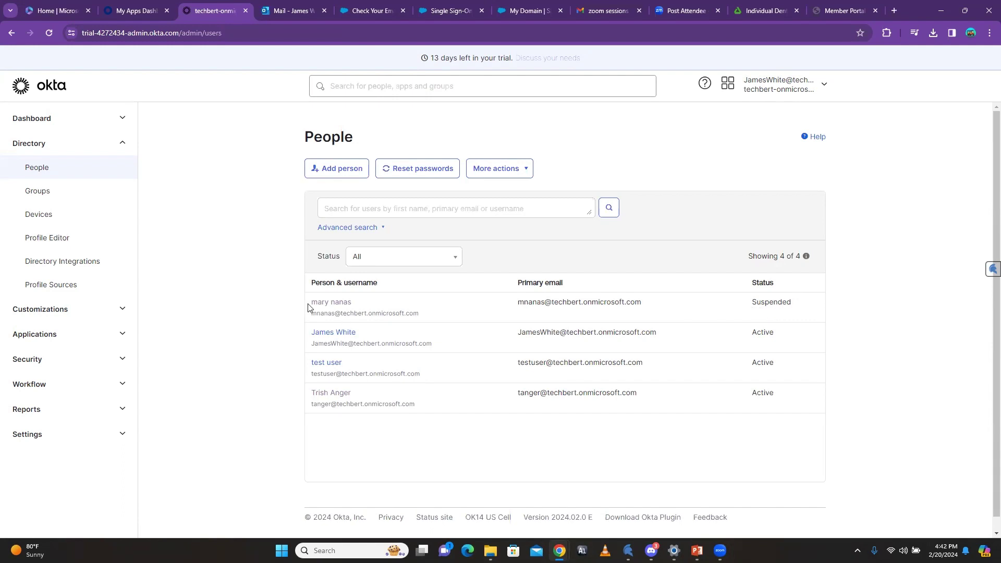
left_click(334, 304)
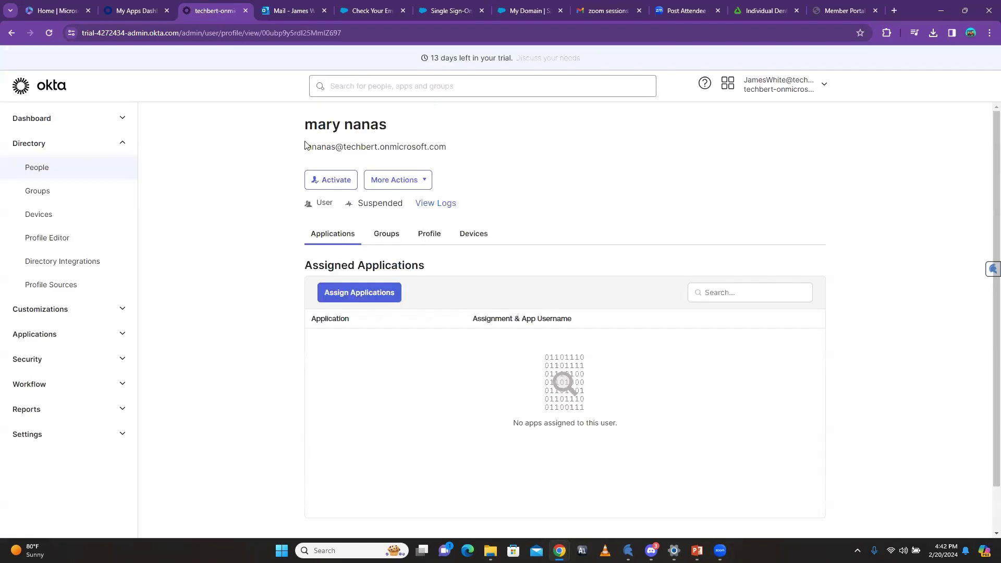
left_click(335, 181)
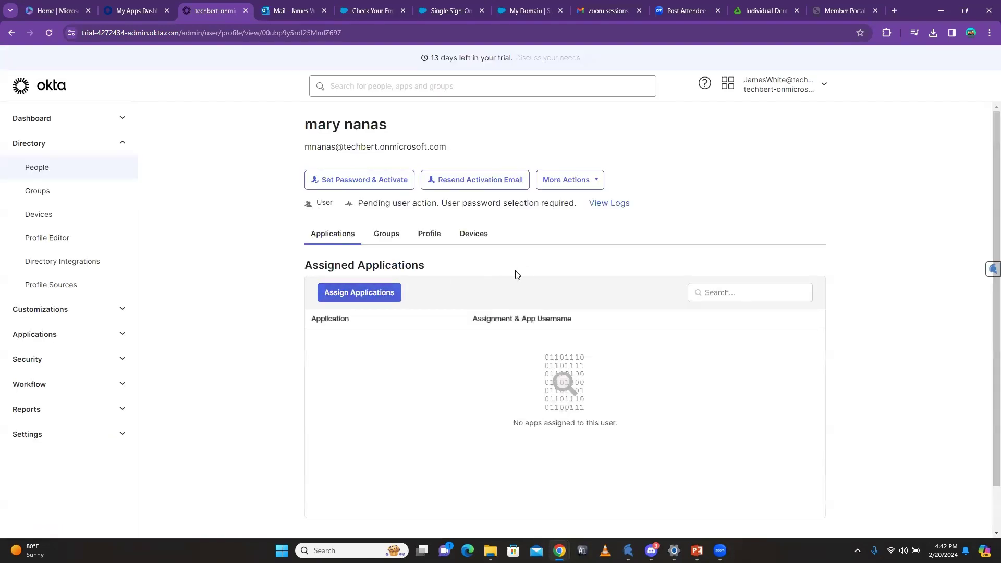
Step: Go to Directory > People and reload it, showing all four users
left_click(43, 174)
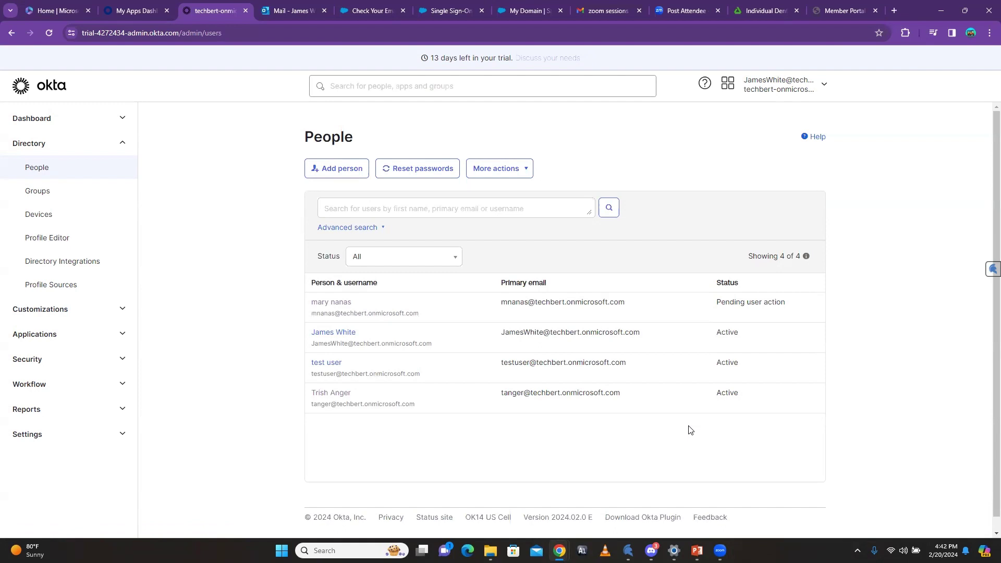
left_click(76, 168)
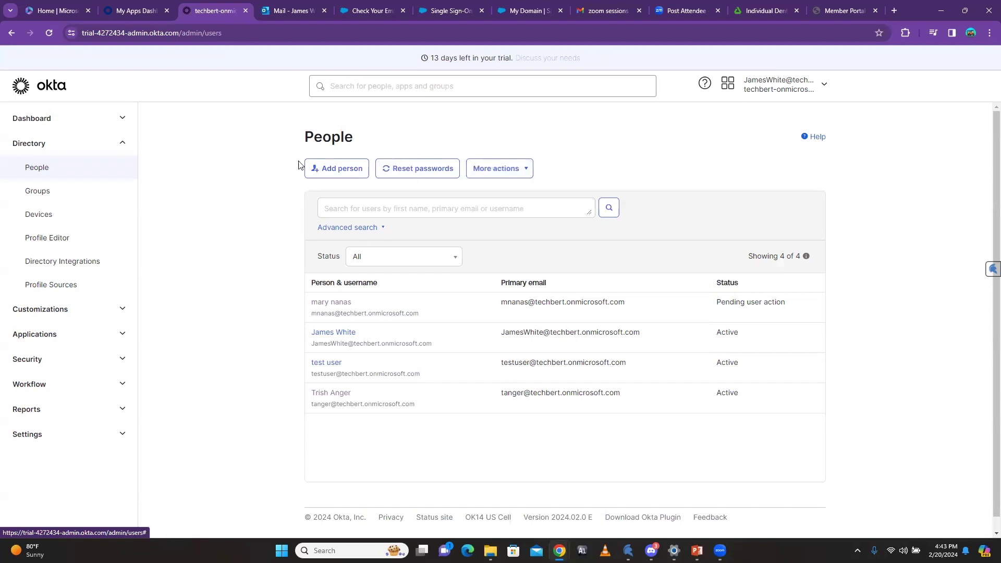
Step: Add group Security with description 'The users in this group are only security users'
left_click(59, 194)
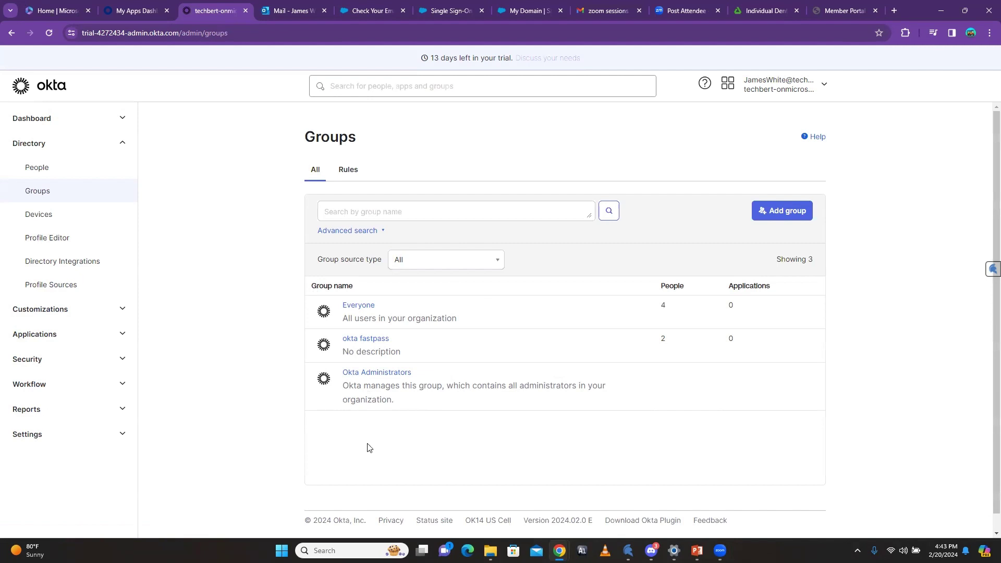
left_click(770, 216)
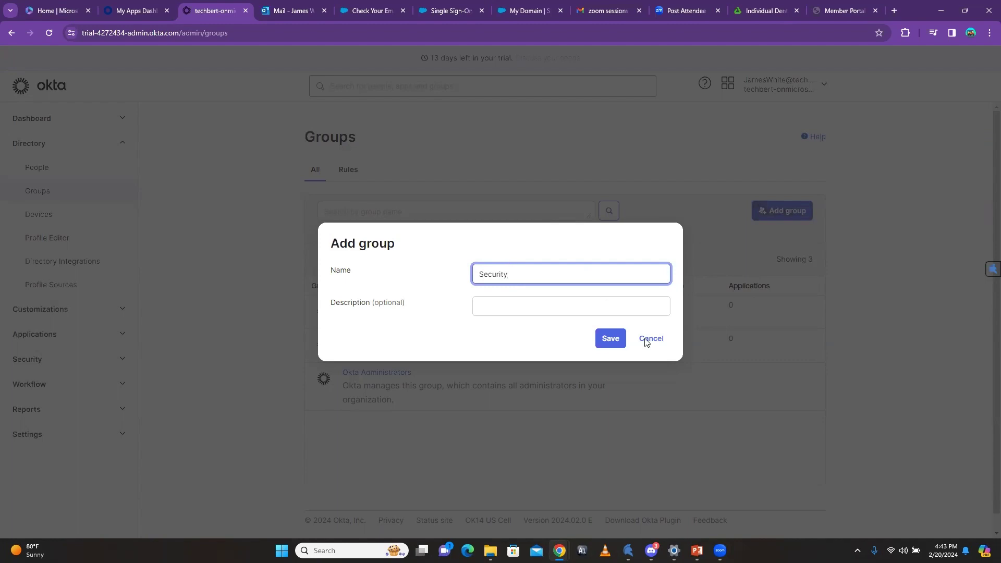
left_click(561, 312)
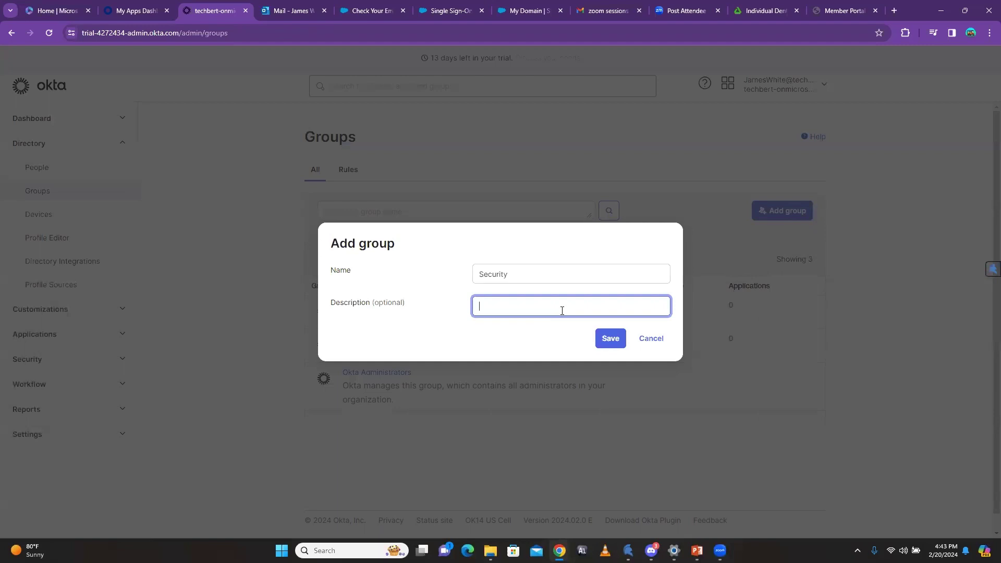
type("The users in this group are only security users")
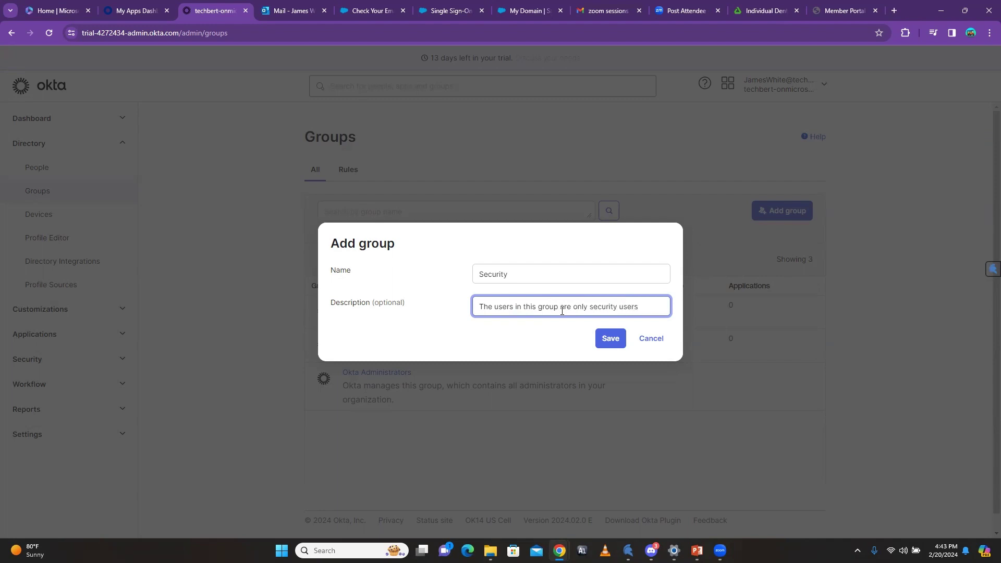
left_click(620, 344)
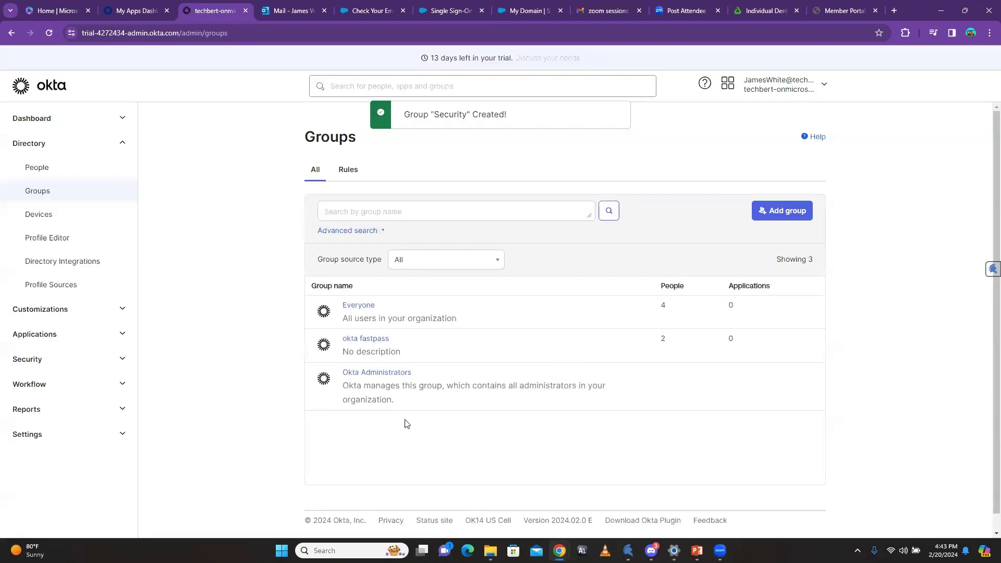
left_click(49, 33)
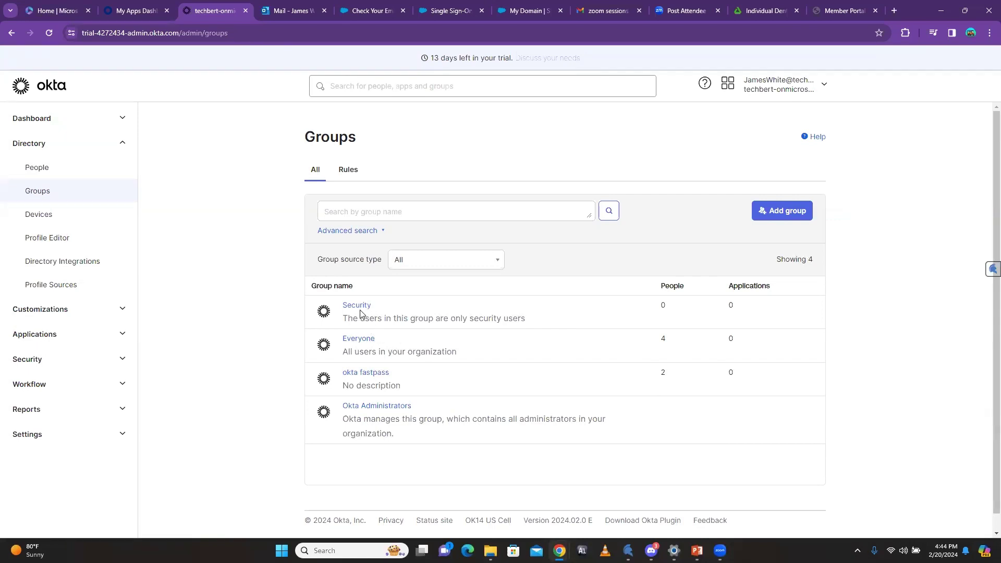
Step: Assign the second listed user to Security, leaving the group with one member
left_click(348, 168)
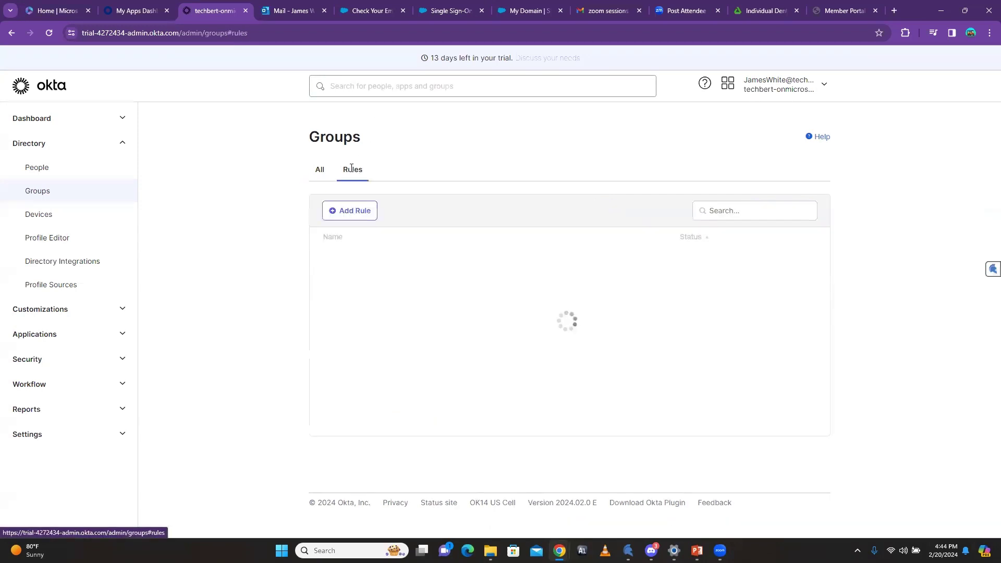
left_click(323, 173)
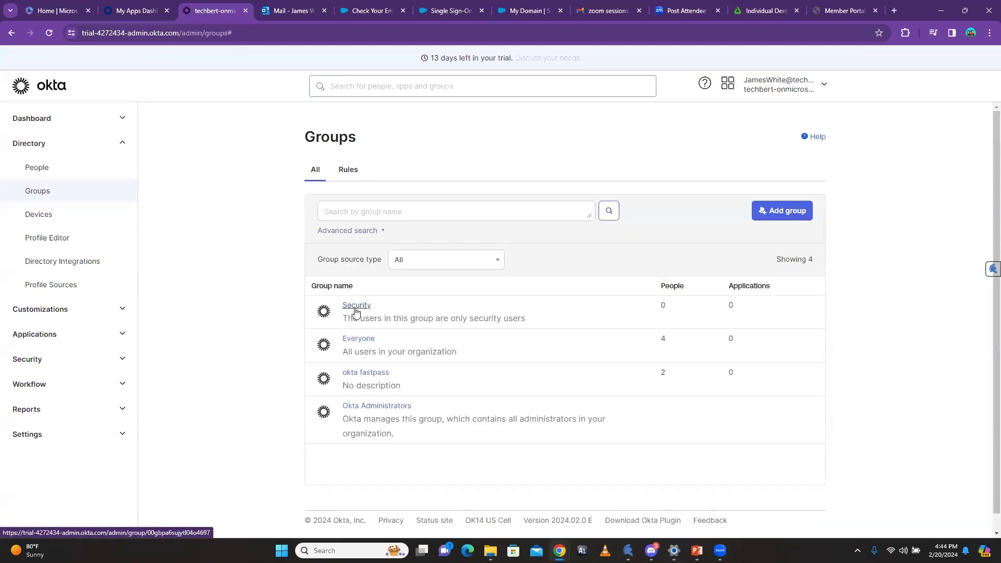
left_click(358, 310)
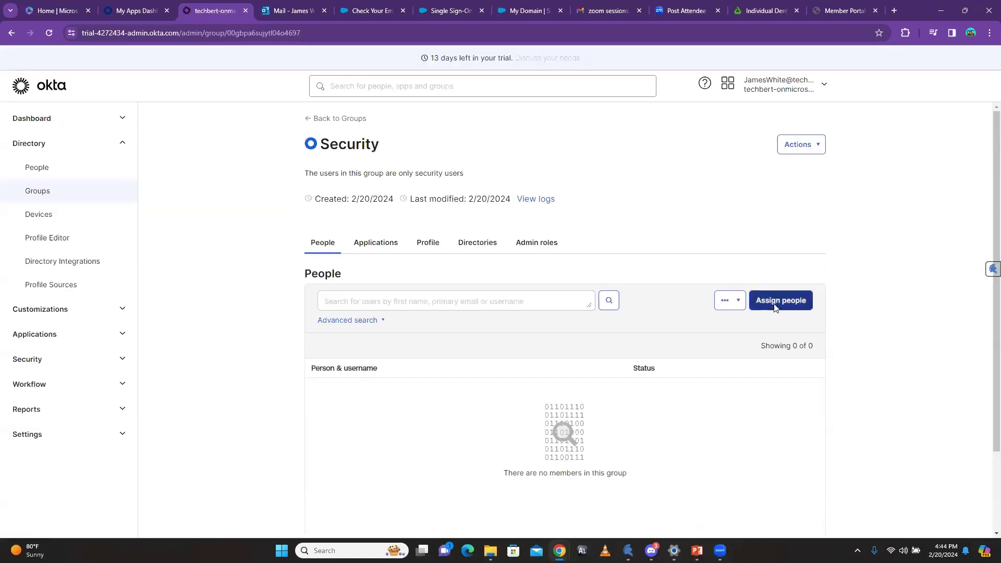
left_click(772, 301)
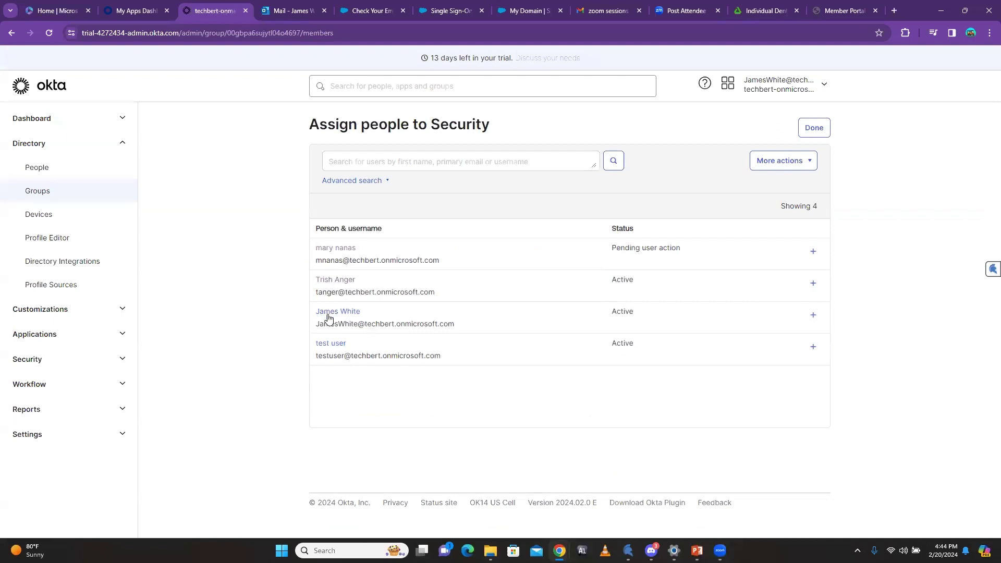
left_click(813, 283)
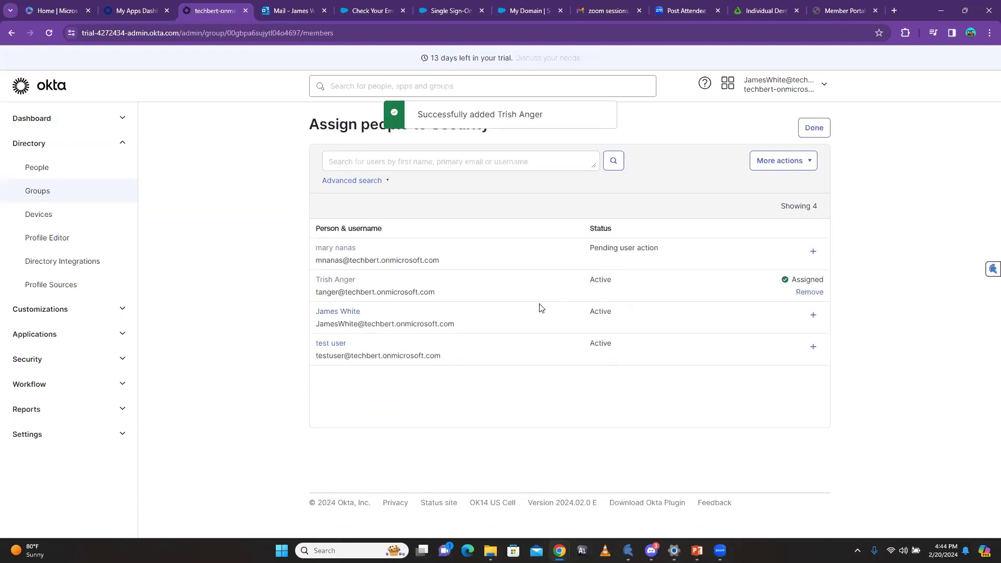
left_click(816, 130)
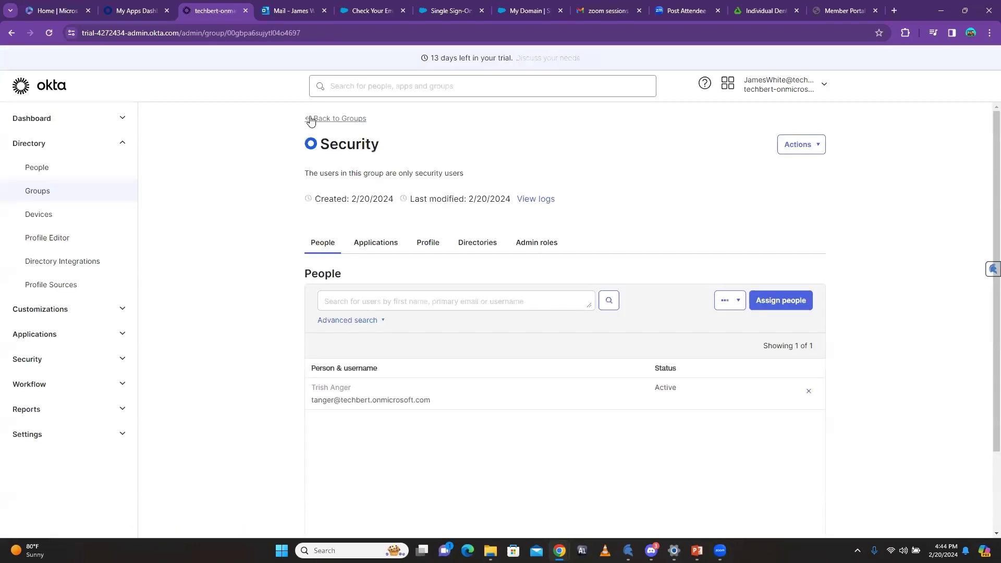
left_click(308, 119)
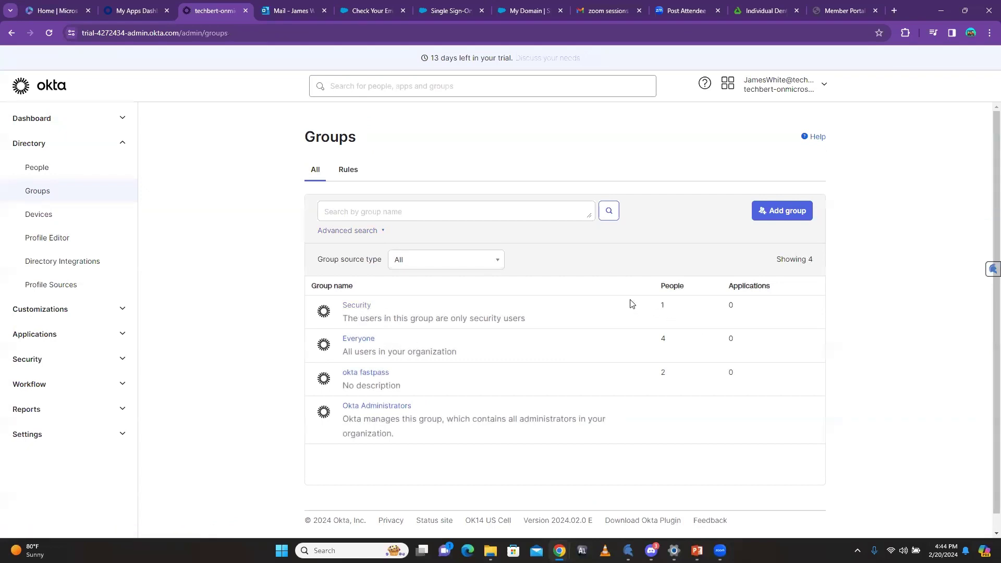
Step: Check Security's members, then open the administrator's own profile from People
left_click(356, 306)
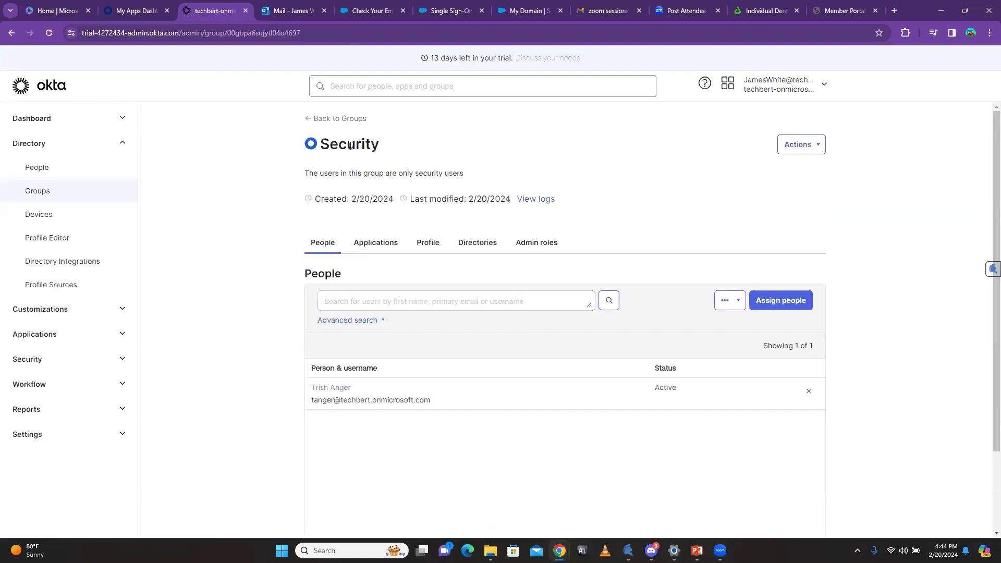
left_click(309, 121)
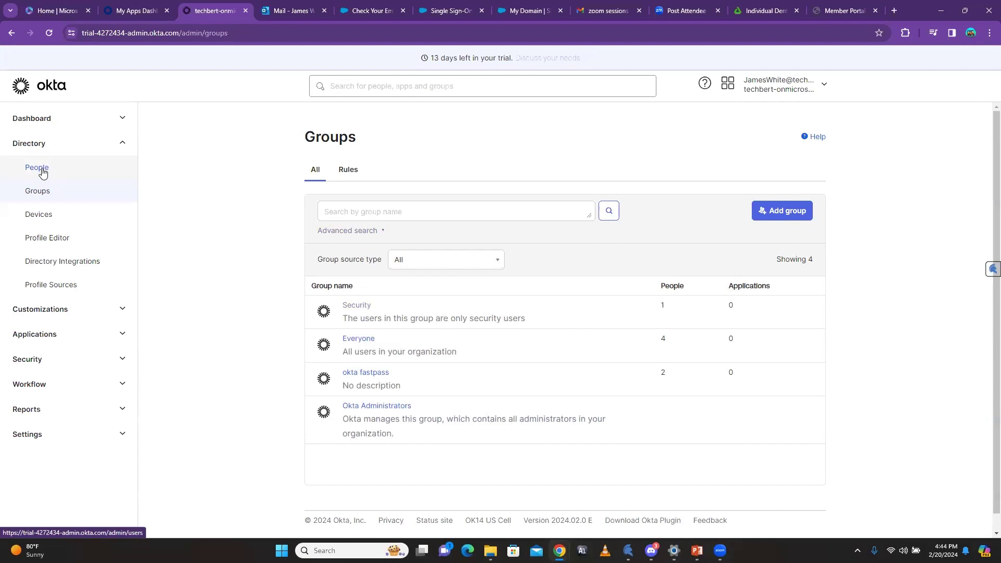
left_click(41, 173)
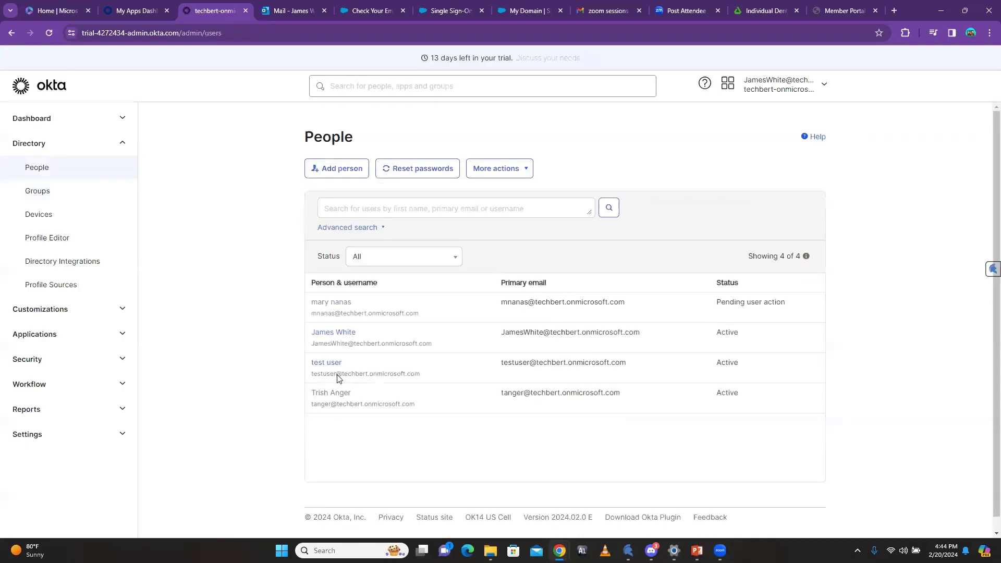
left_click(333, 333)
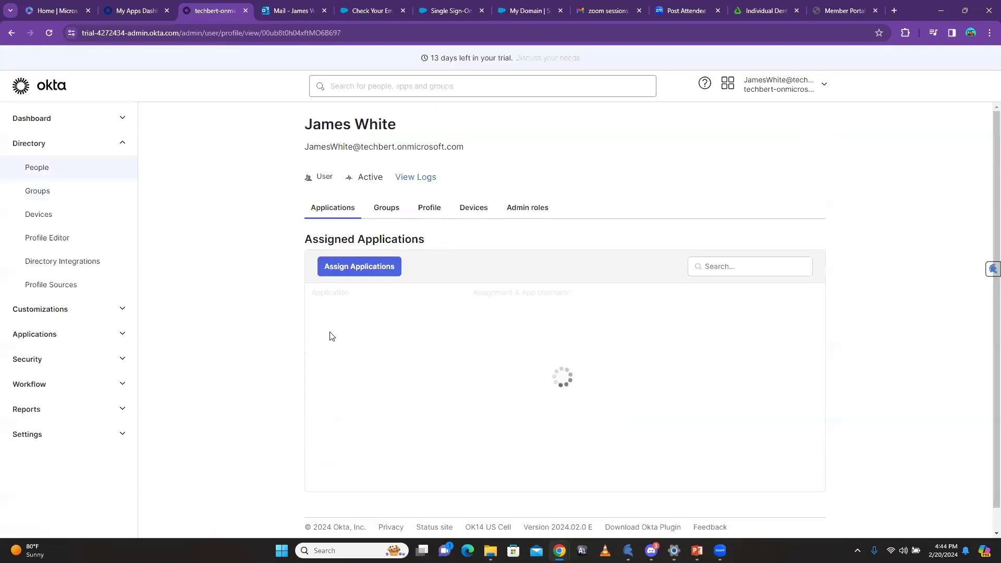
Step: Add the administrator to Security from their Groups tab and confirm two members
left_click(386, 206)
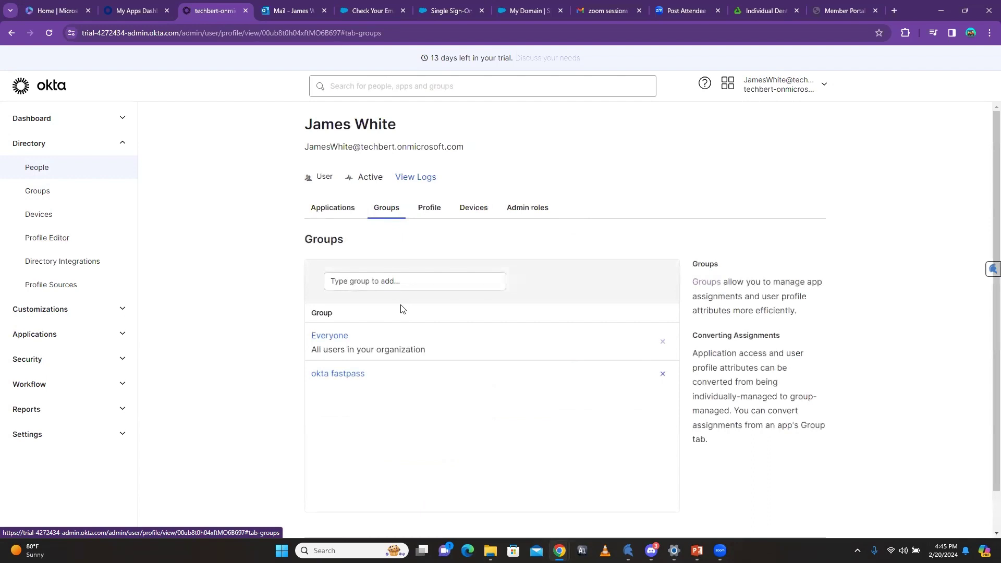
left_click(384, 275)
type("security")
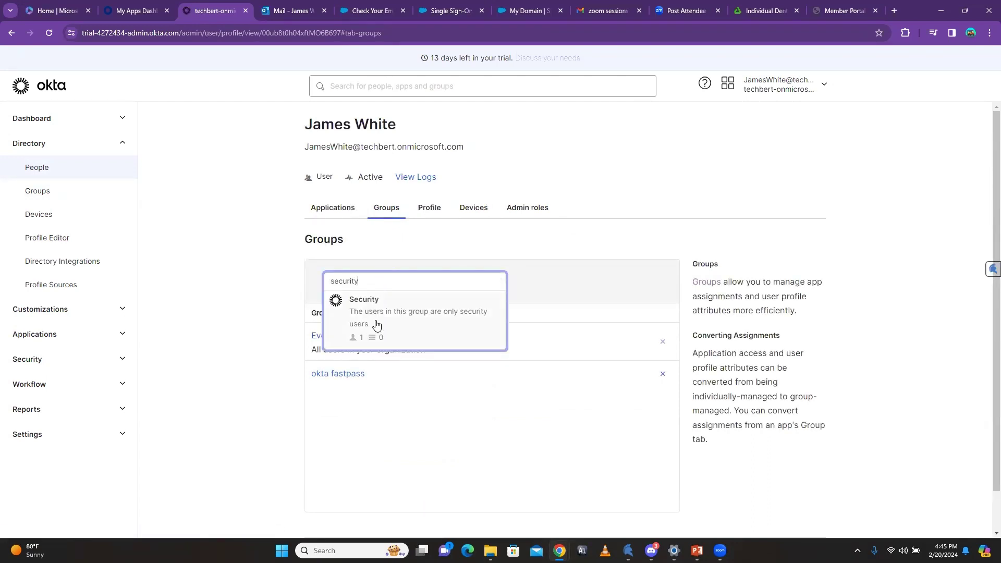
left_click(388, 304)
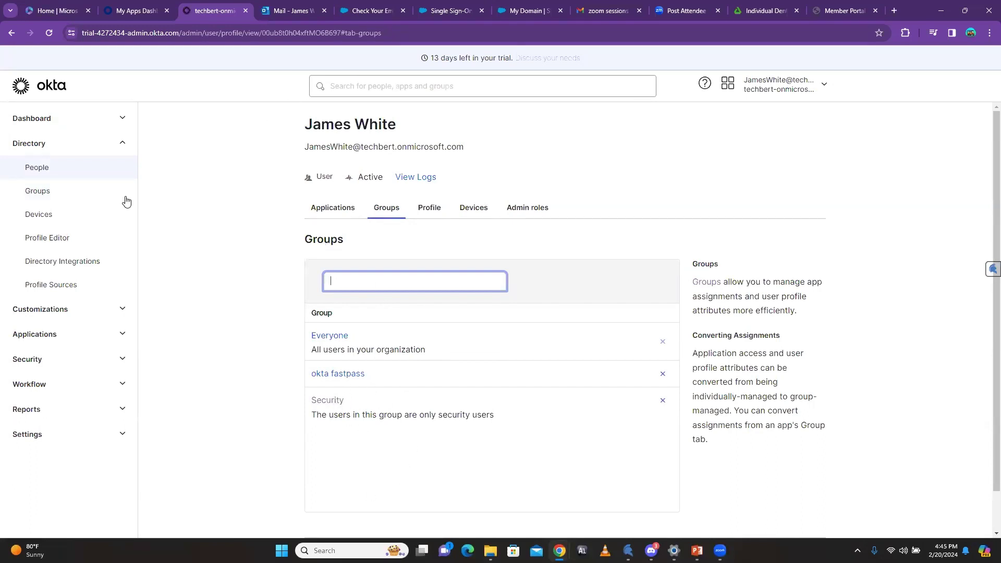
left_click(44, 193)
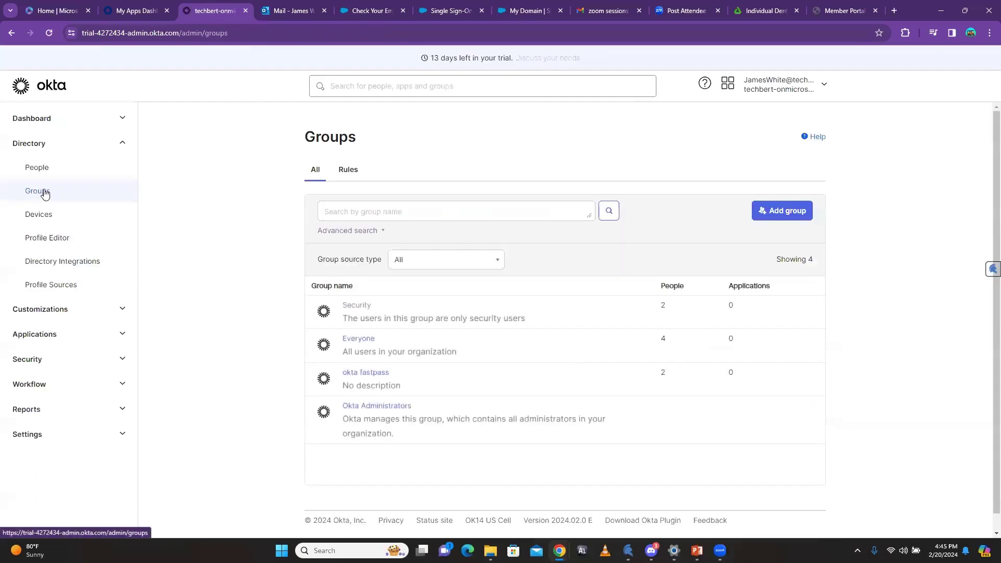
left_click(359, 308)
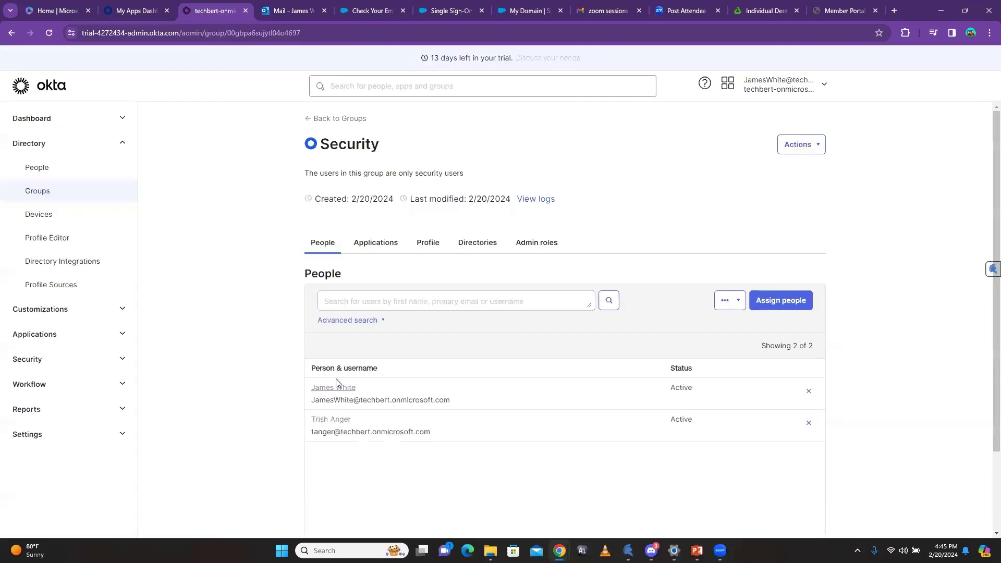
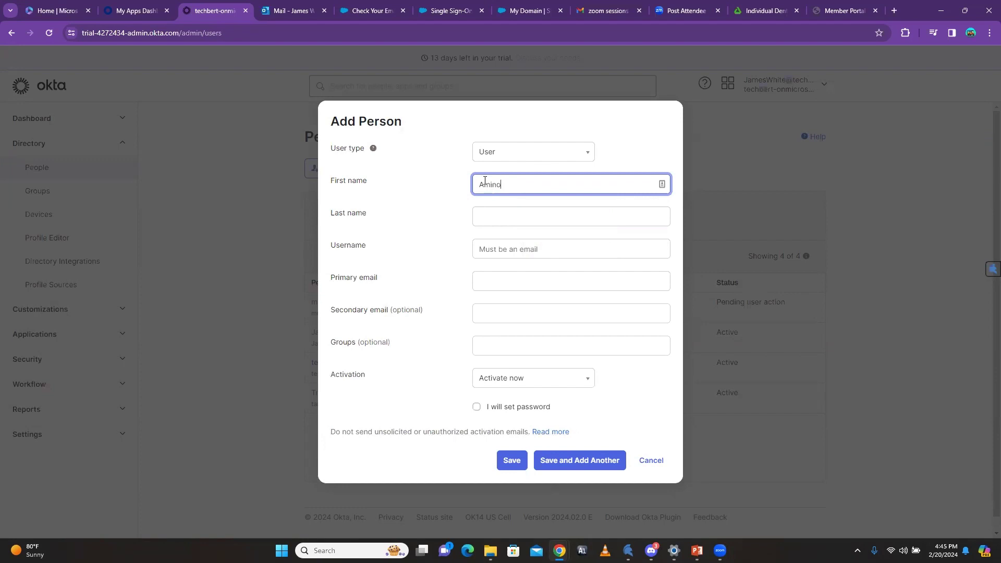
Step: Enter the new user's first name, last name, and username (their primary email address)
left_click(481, 217)
left_click(542, 252)
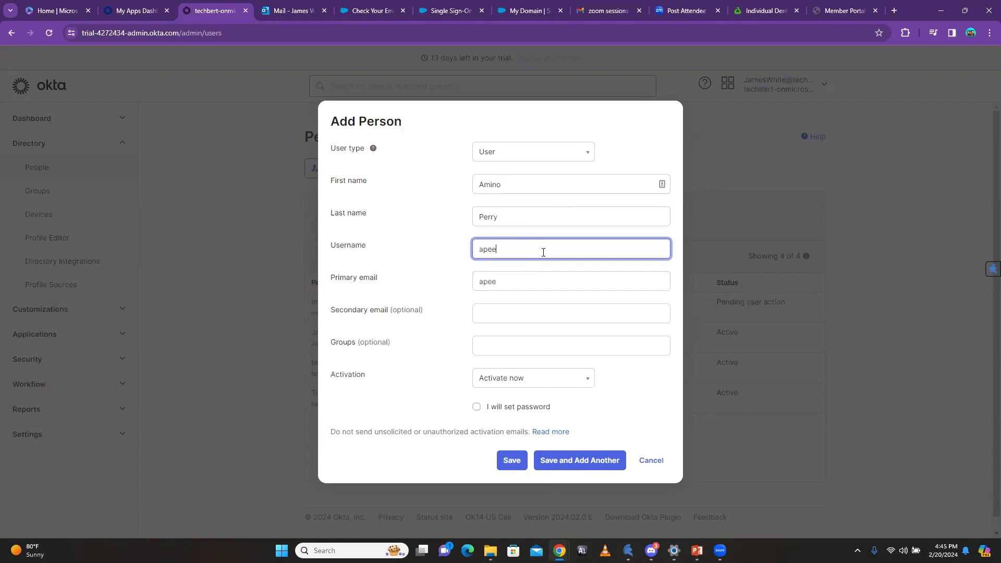
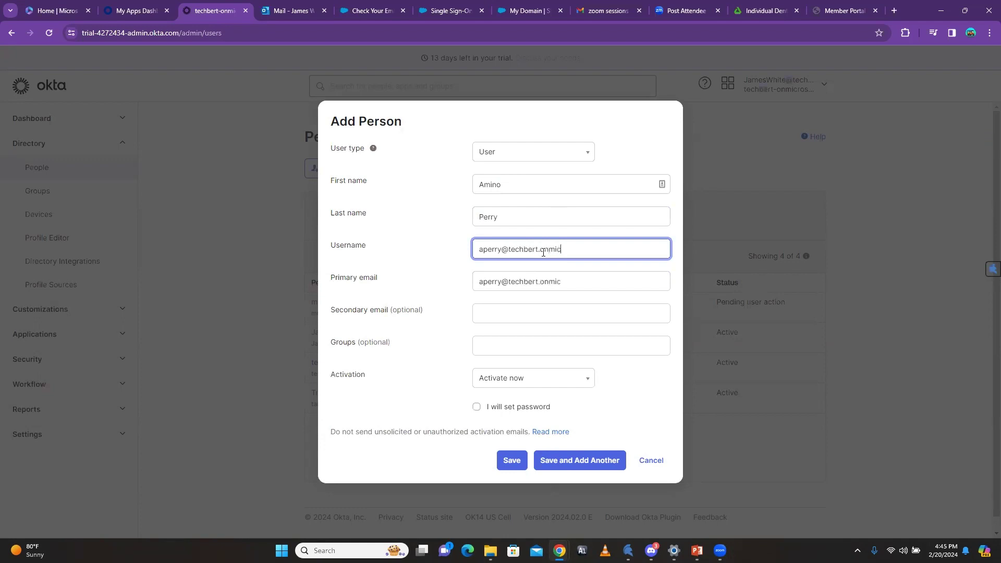
Step: Set the user's password manually with no change required at first login, and save
left_click(476, 407)
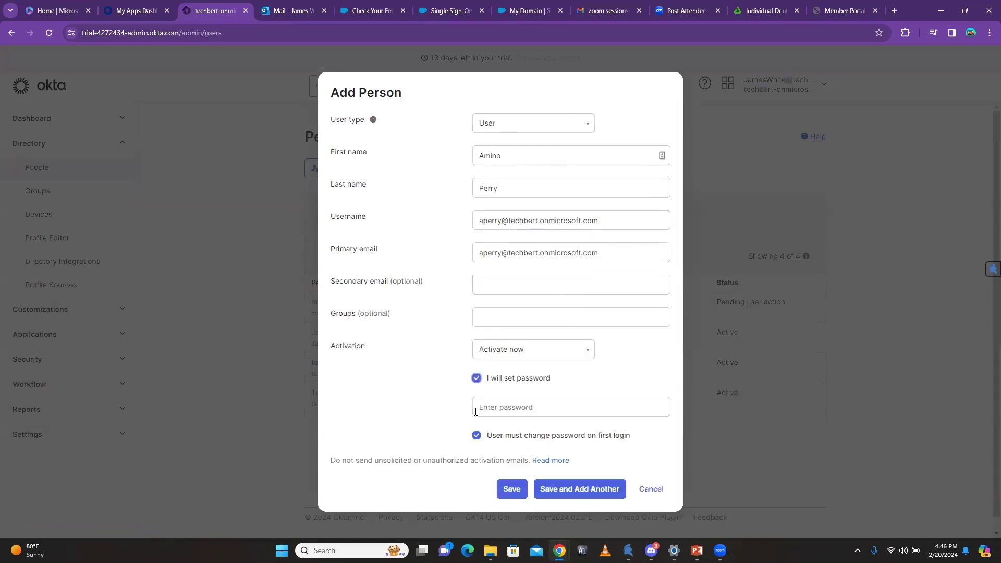
left_click(476, 435)
left_click(479, 407)
type("a")
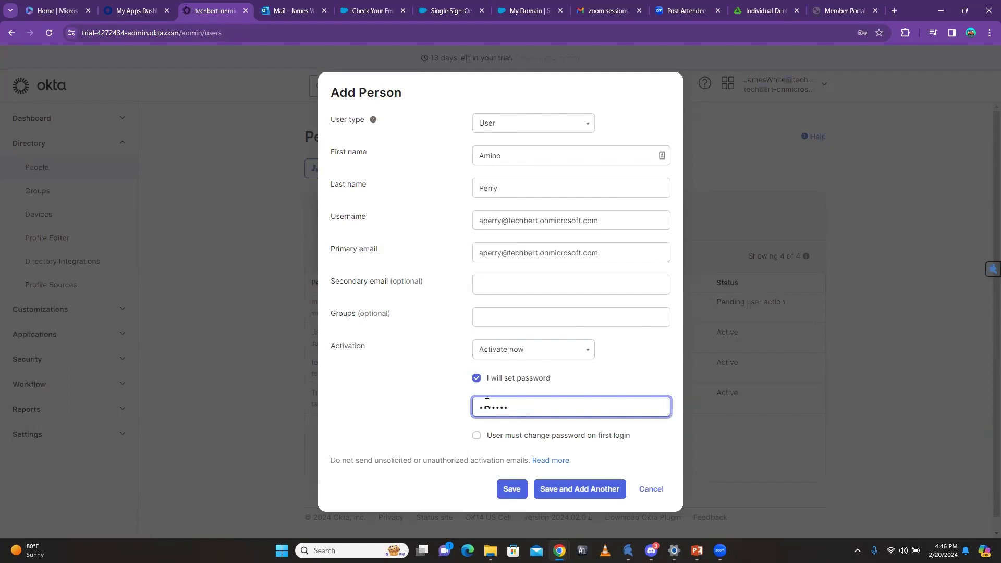
left_click(510, 494)
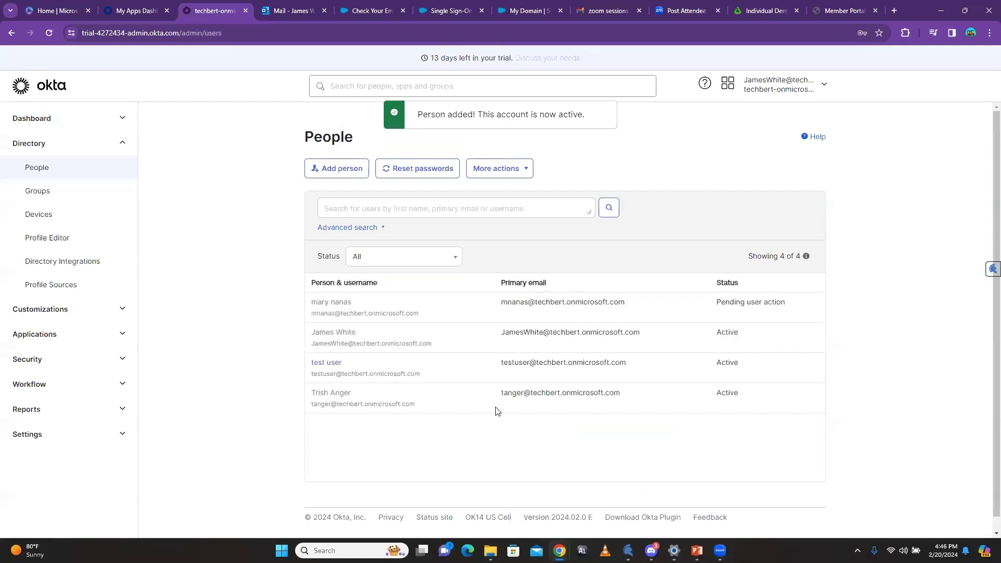
Step: Reload the People list and open the new user's profile attributes
left_click(48, 33)
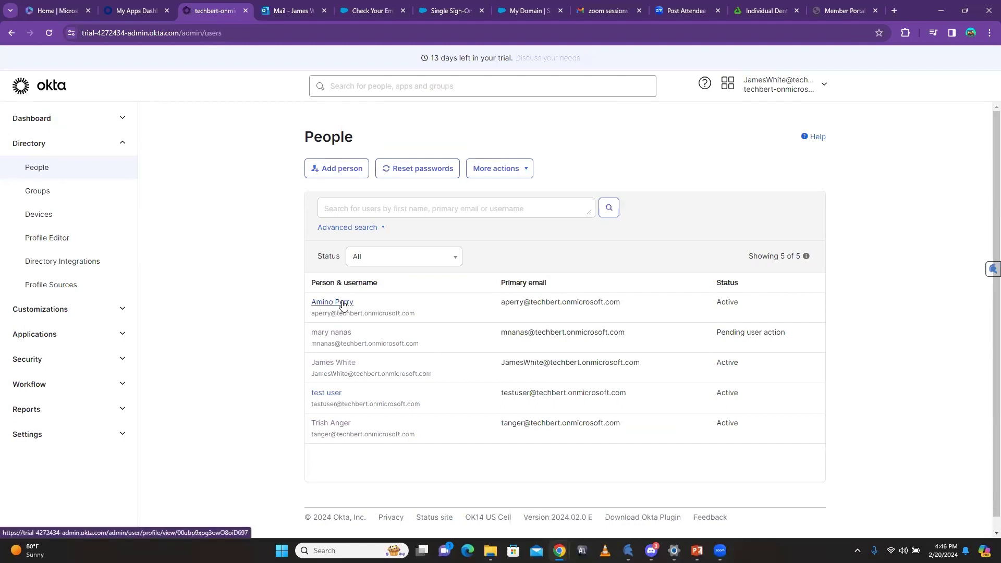
left_click(342, 303)
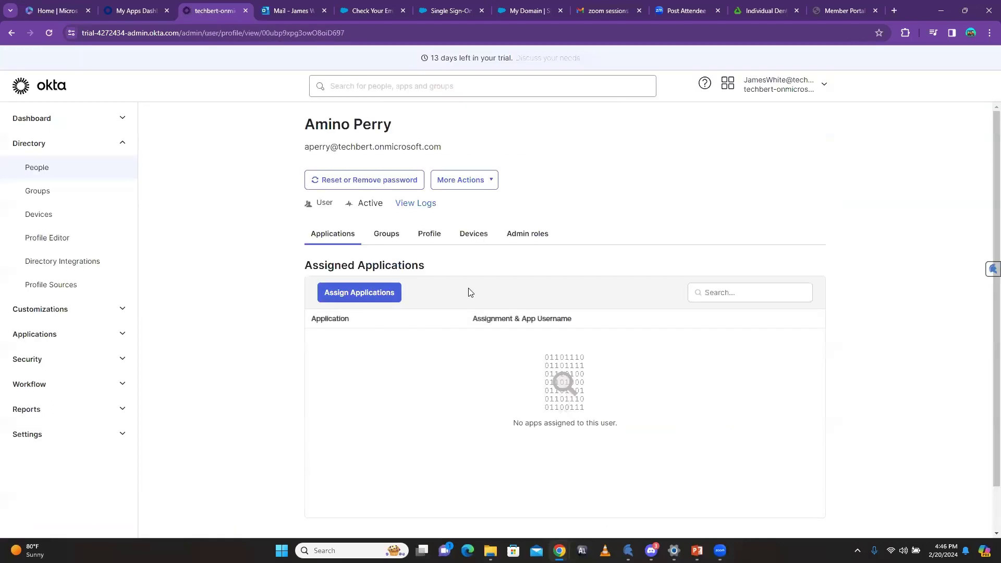
left_click(433, 241)
scroll(662, 308, "down", 3)
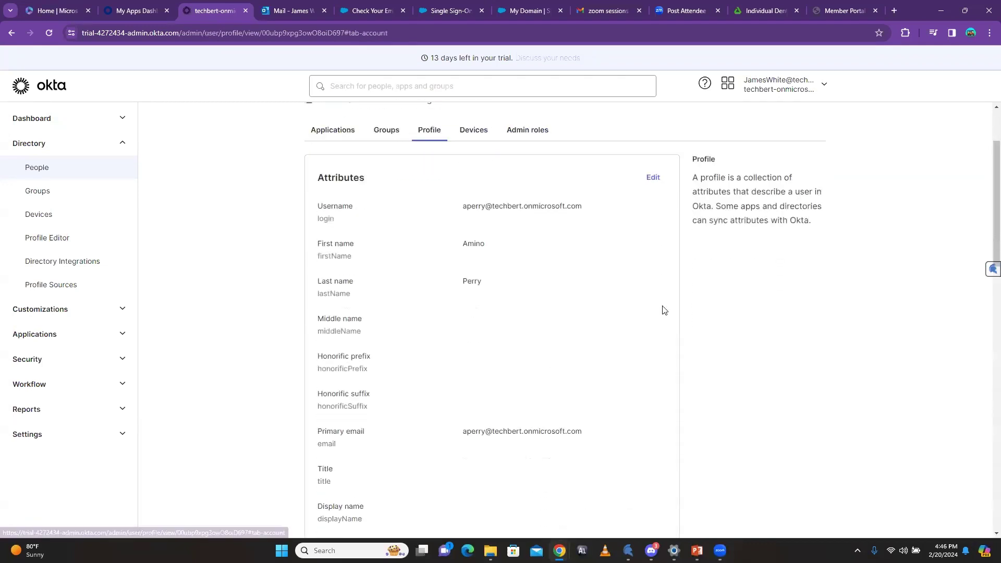
scroll(648, 292, "up", 2)
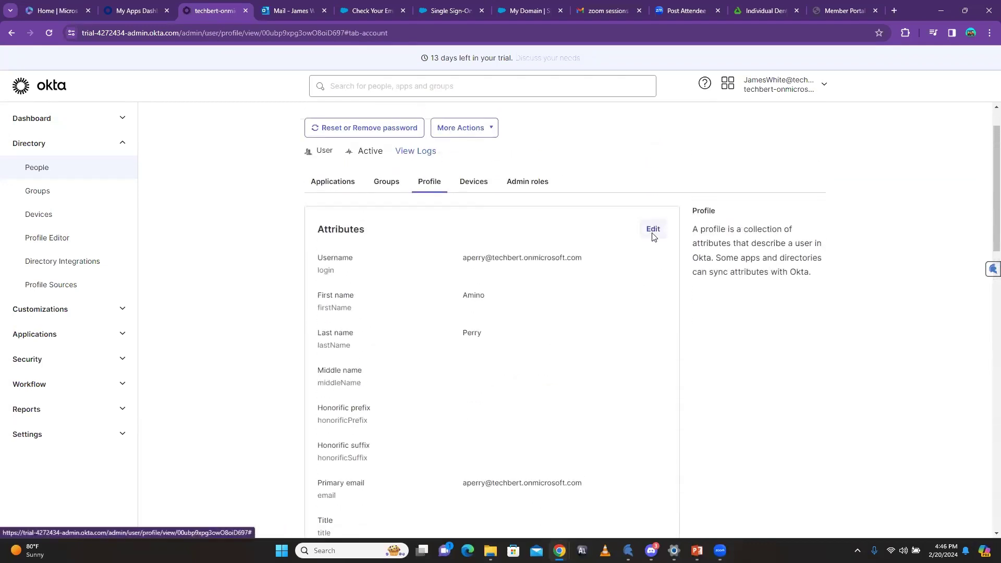
Step: Edit the profile, set Department to Security, and save the attributes
left_click(653, 229)
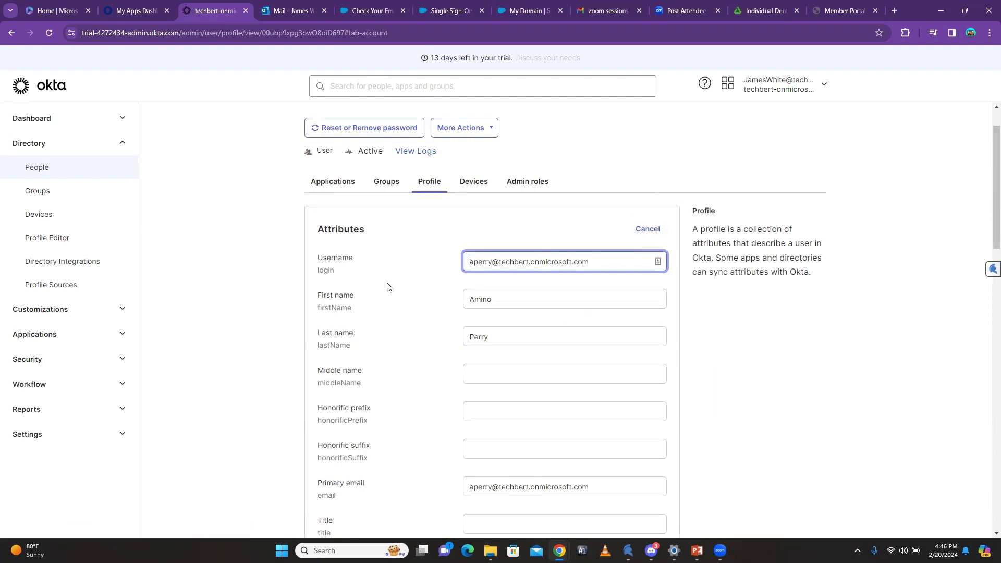
scroll(334, 213, "down", 1)
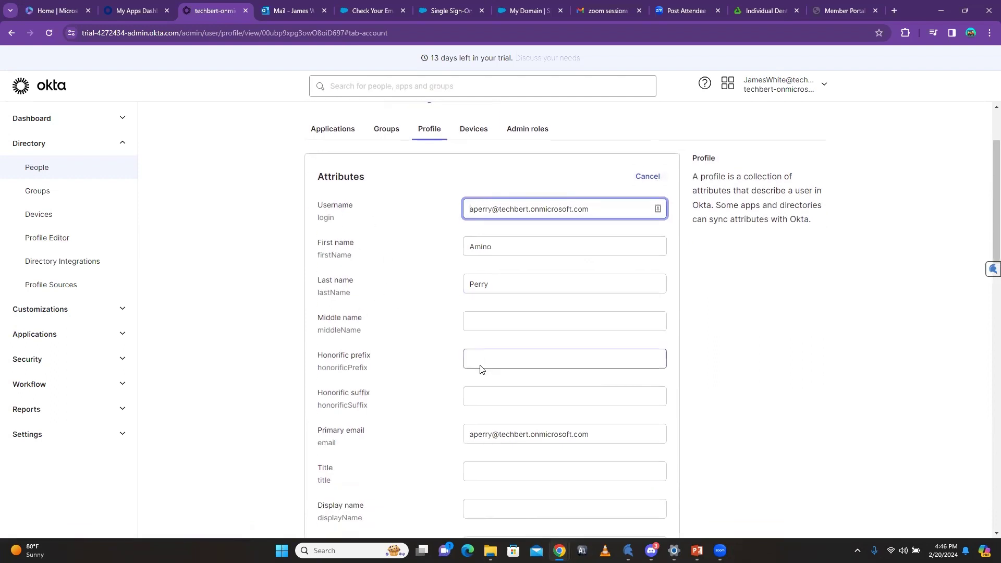
scroll(480, 368, "down", 5)
scroll(346, 326, "down", 1)
scroll(357, 365, "down", 2)
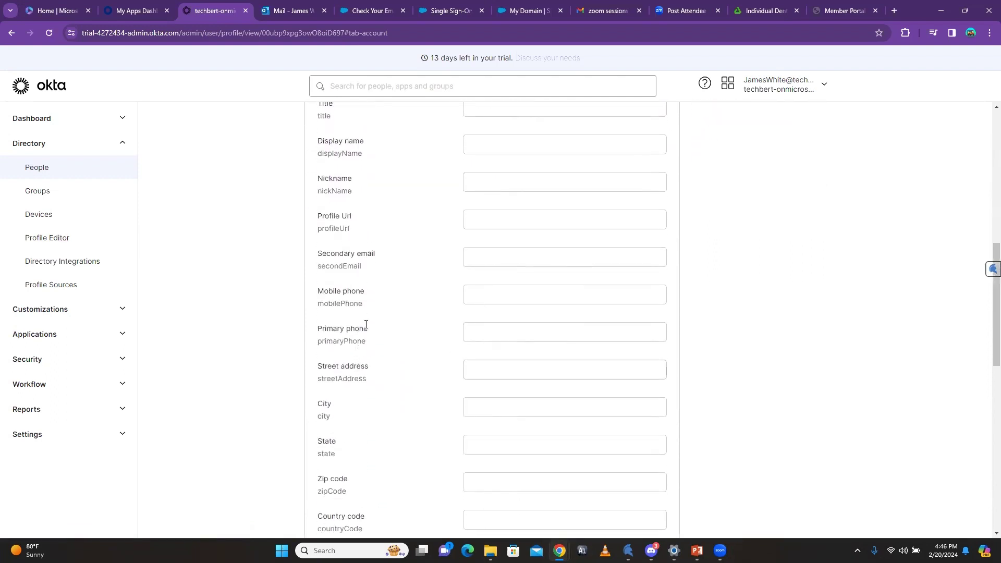
scroll(359, 360, "down", 6)
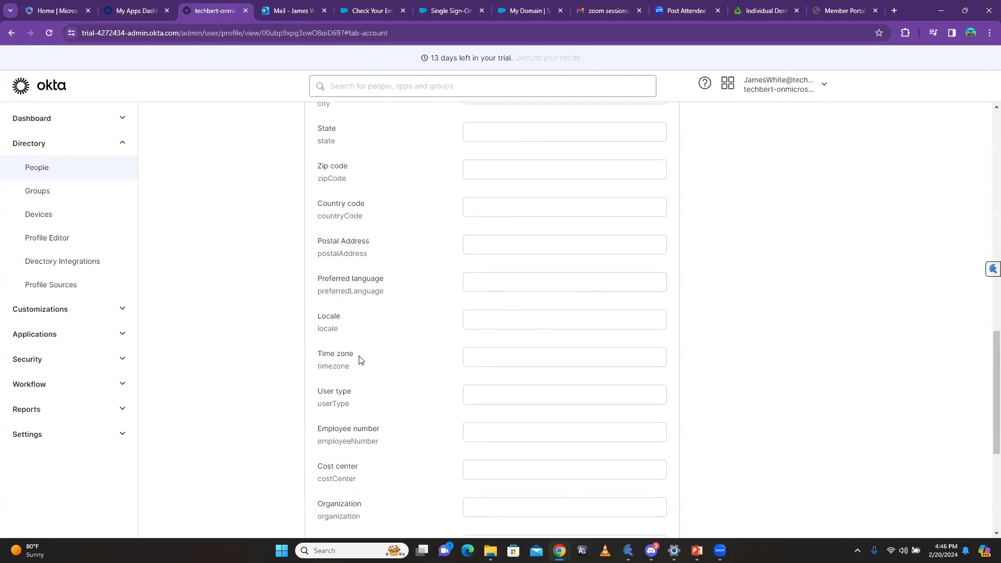
scroll(365, 355, "down", 2)
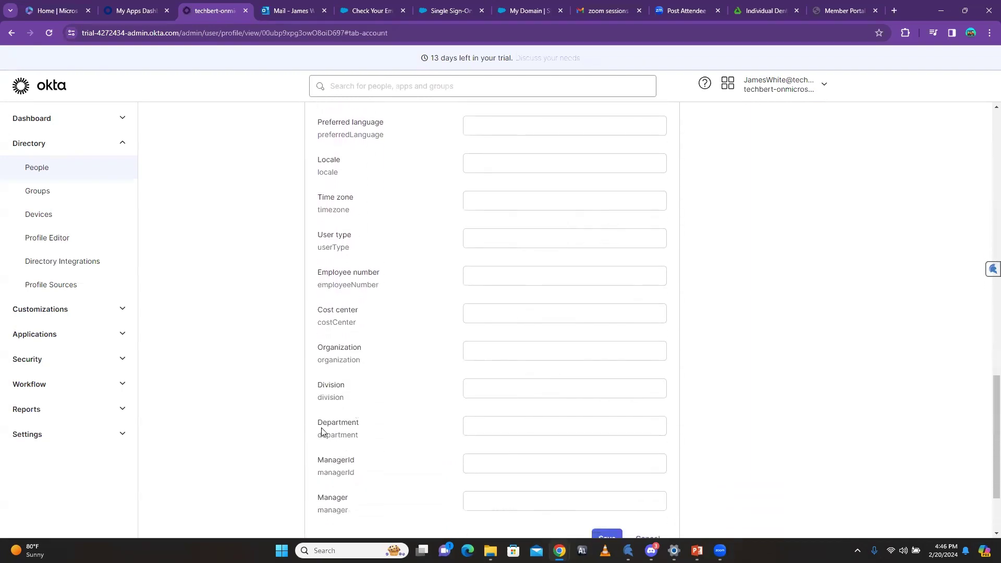
left_click(485, 427)
type("Security")
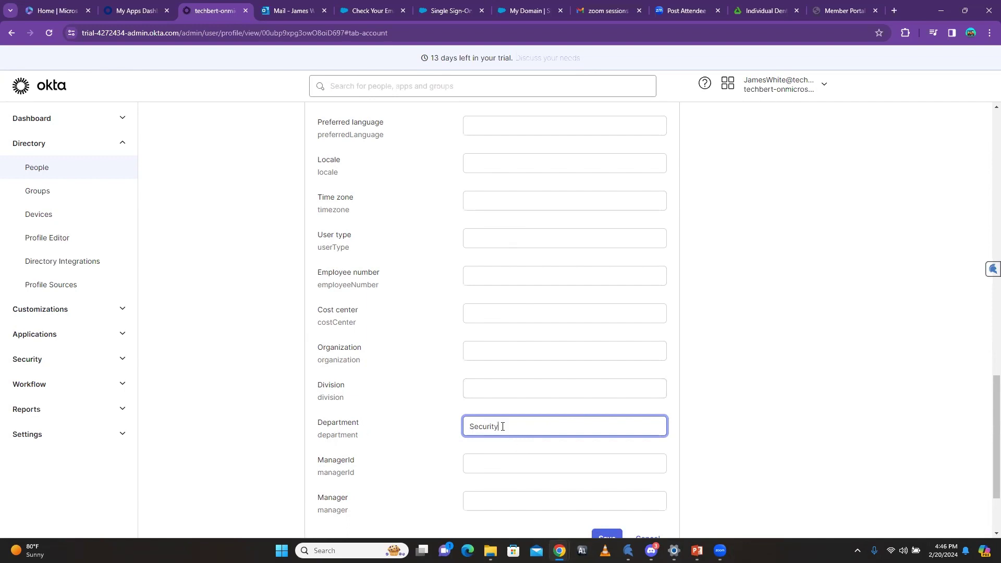
scroll(521, 431, "down", 2)
left_click(603, 429)
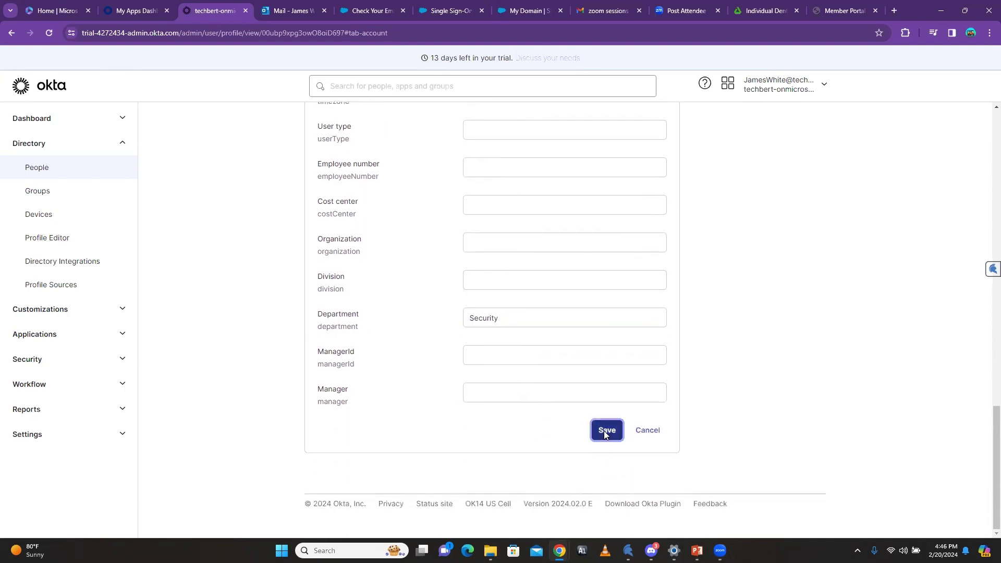
scroll(702, 448, "up", 10)
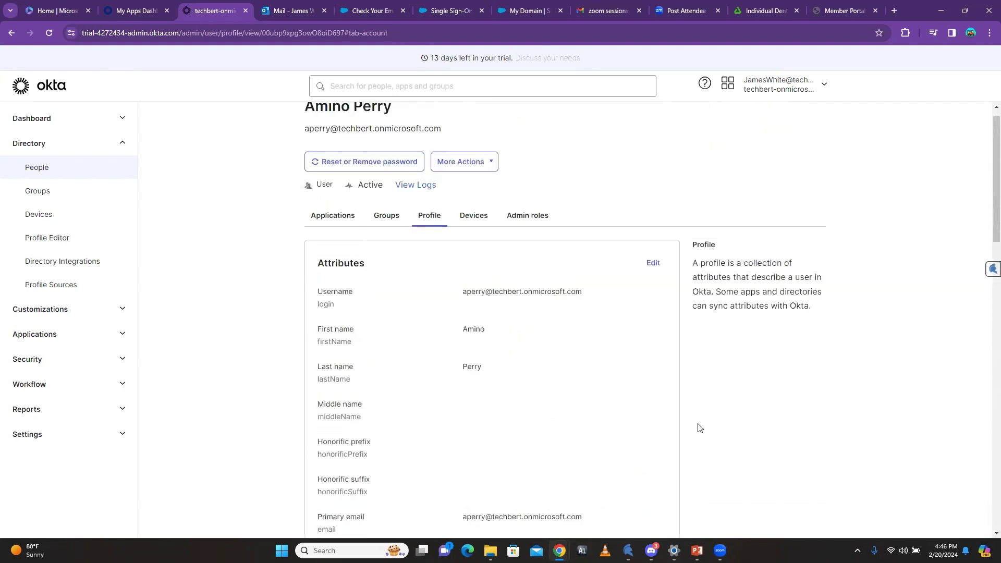
left_click(44, 189)
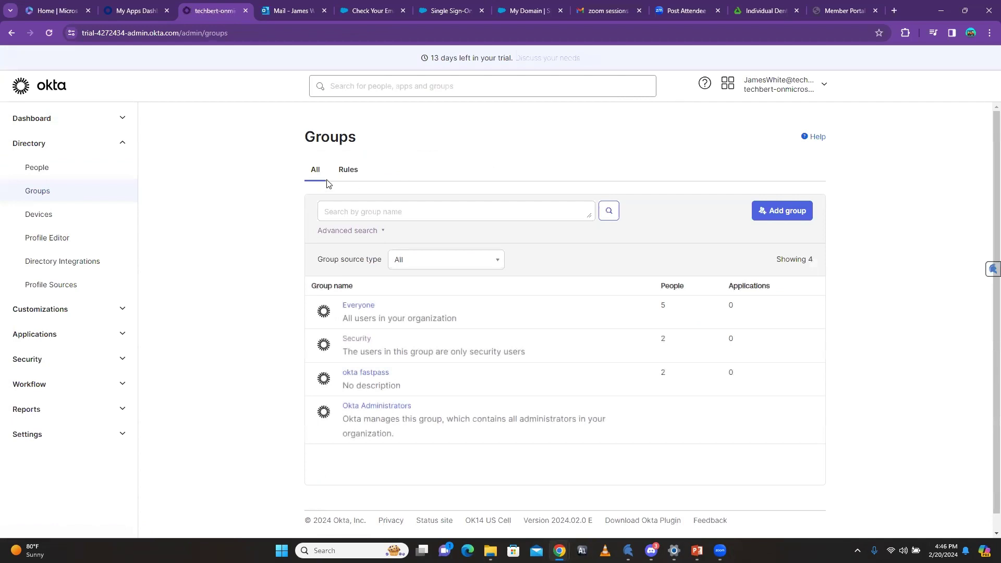
Step: In the Groups Rules tab, begin adding a new group rule
left_click(355, 171)
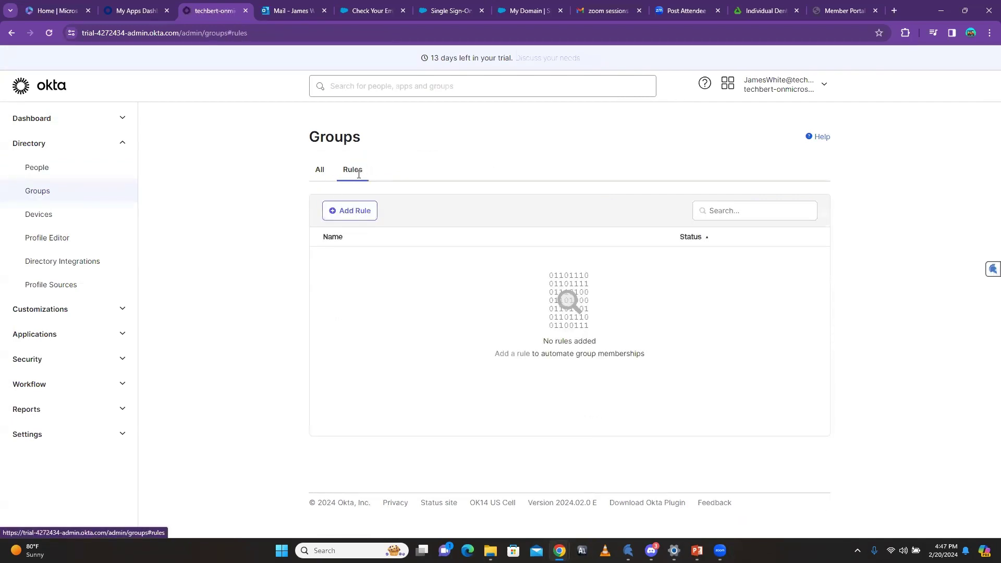
left_click(352, 212)
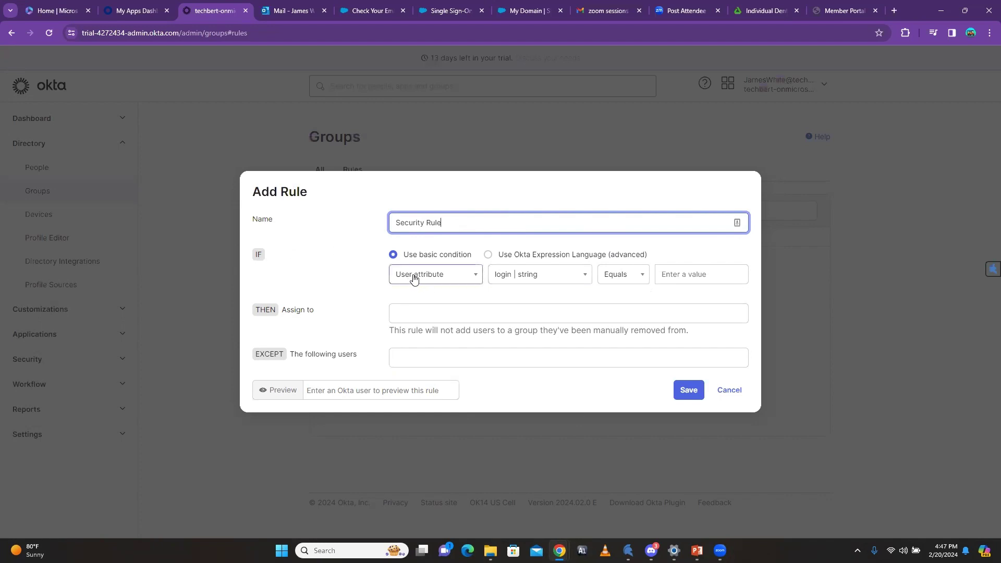
Step: Set the rule condition to user attribute department equals Security
left_click(452, 276)
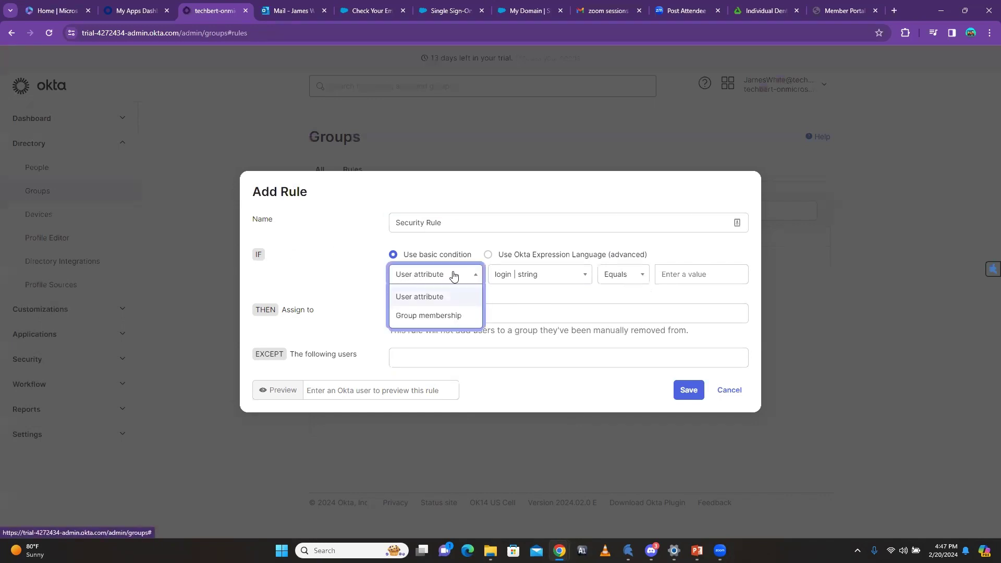
left_click(435, 278)
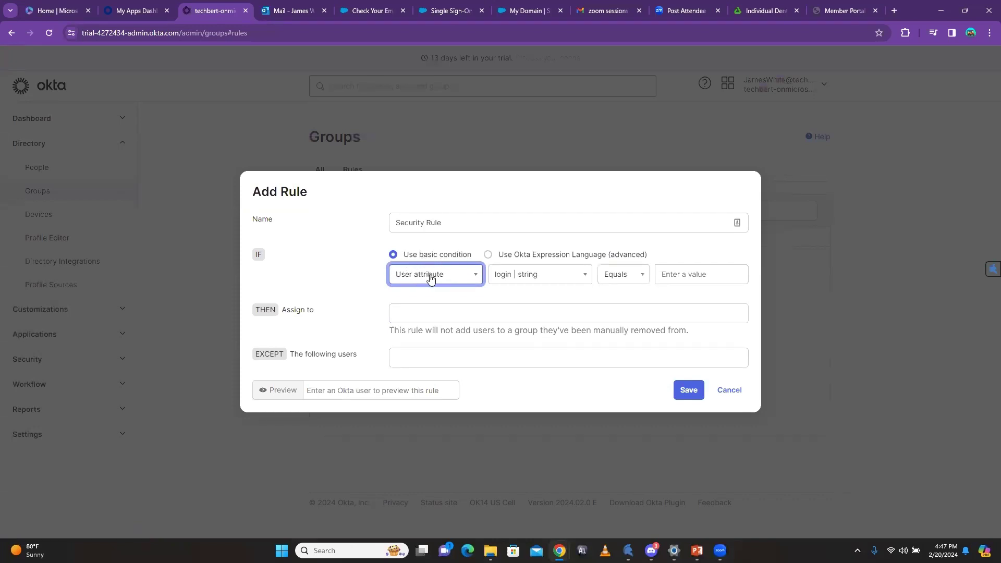
left_click(578, 278)
scroll(542, 393, "down", 10)
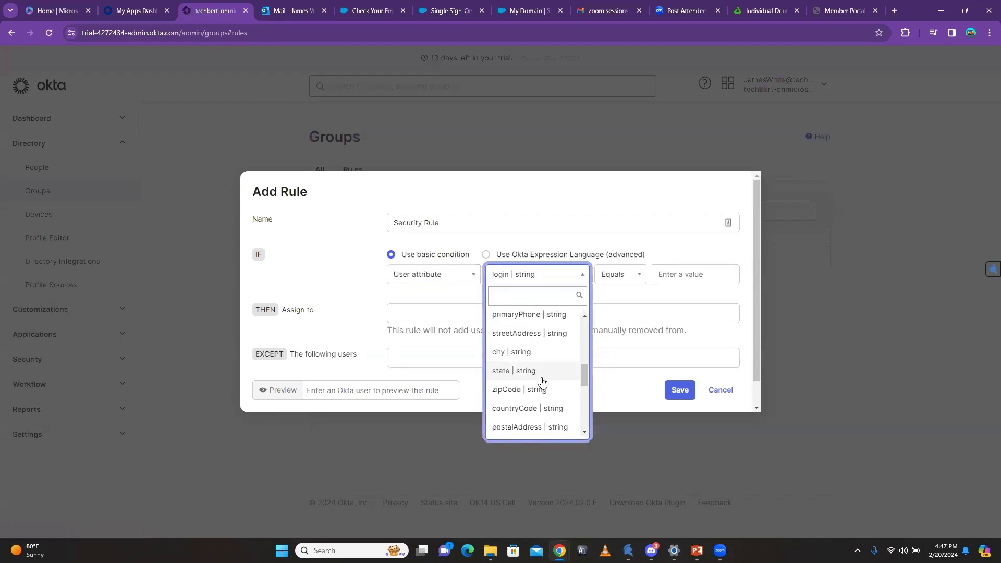
left_click(542, 393)
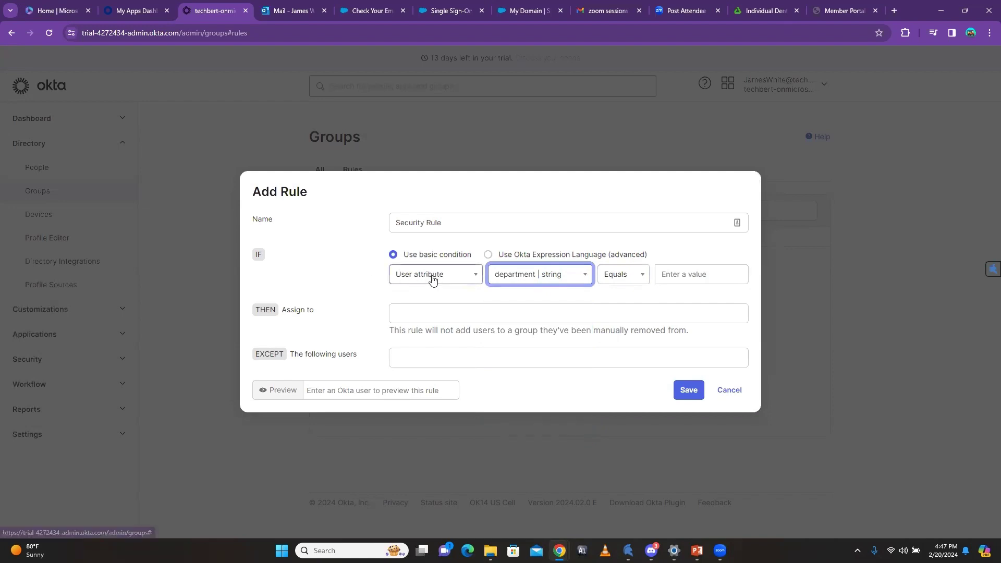
left_click(696, 274)
type("Security")
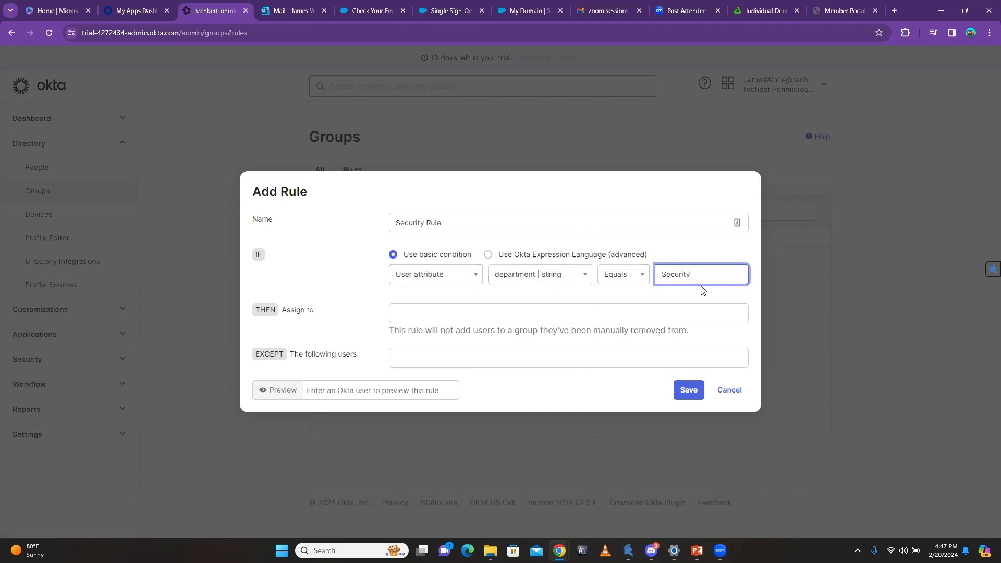
Step: Have the rule assign matching users to the Security group
left_click(416, 315)
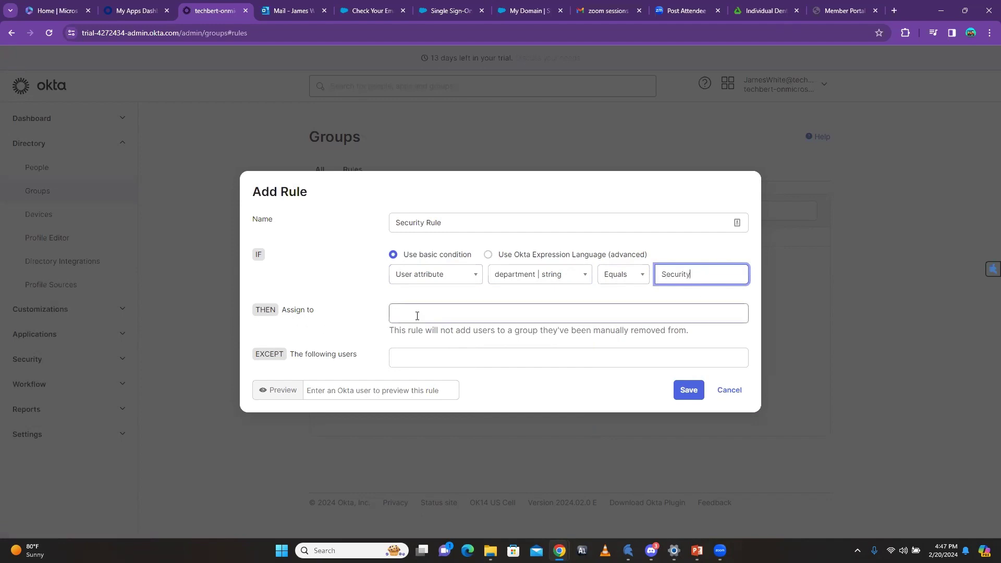
type("Secur")
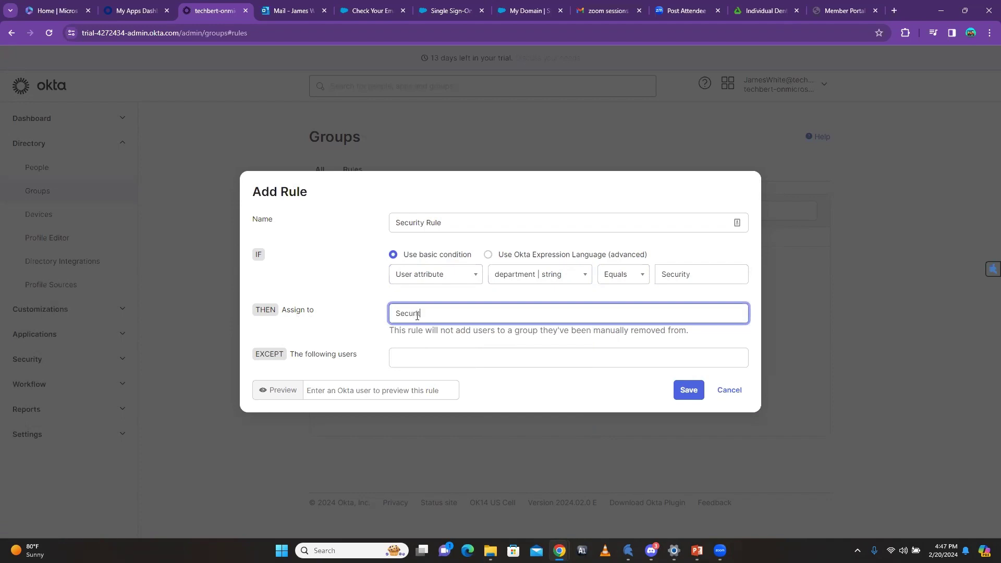
type("ity")
left_click(453, 346)
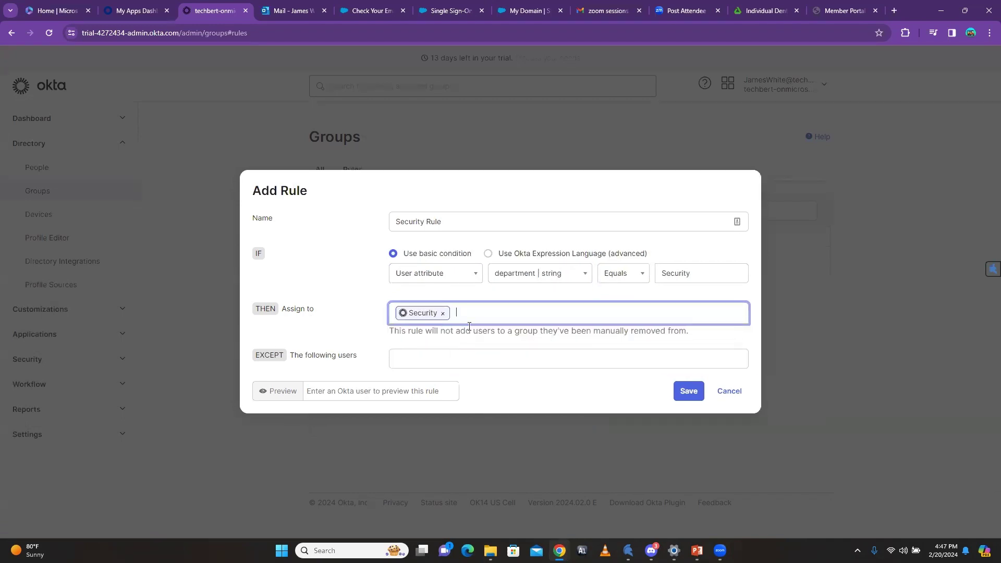
left_click(551, 393)
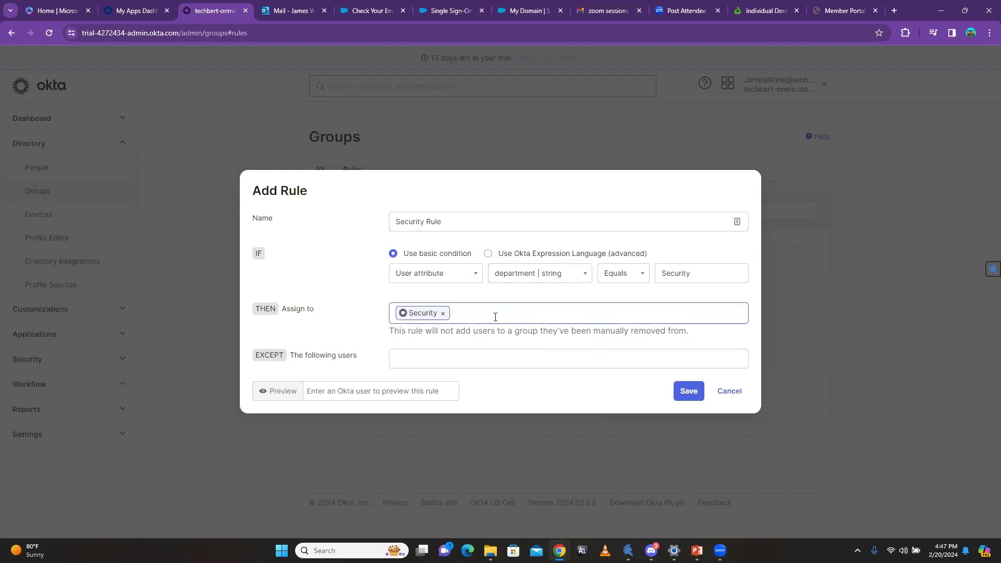
left_click(336, 390)
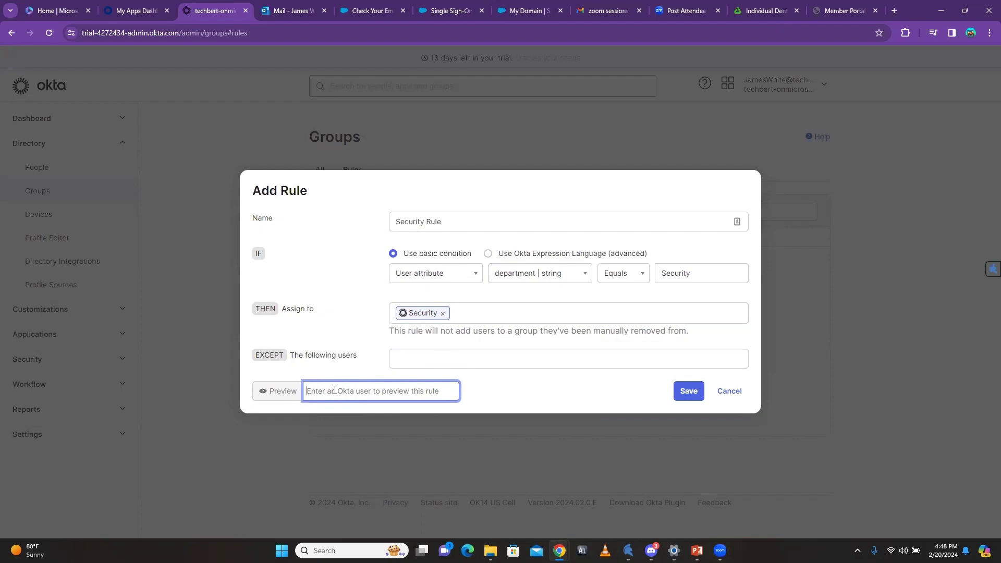
Step: Preview Security Rule against a matching user, then clear the preview
type("a")
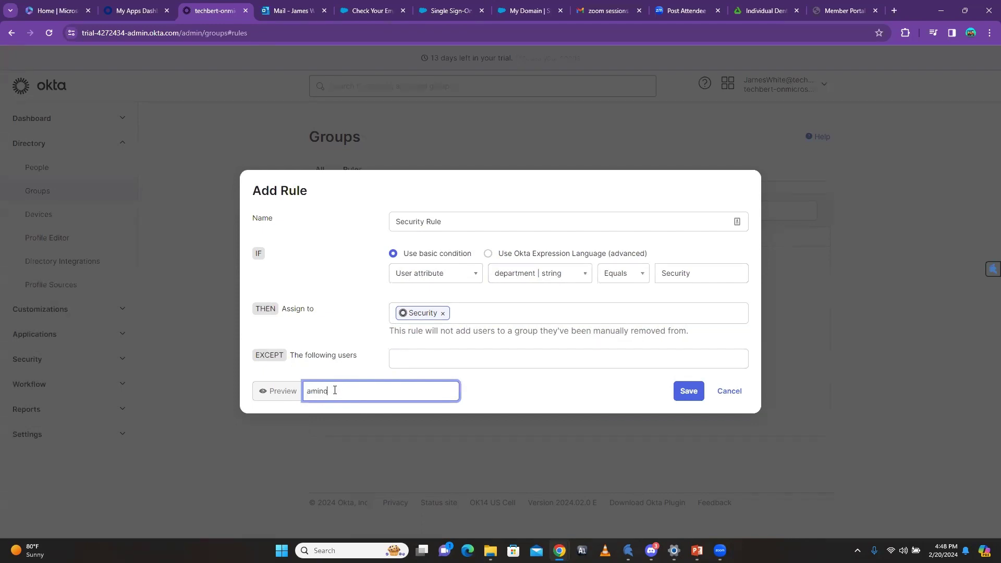
type("mino")
left_click(337, 374)
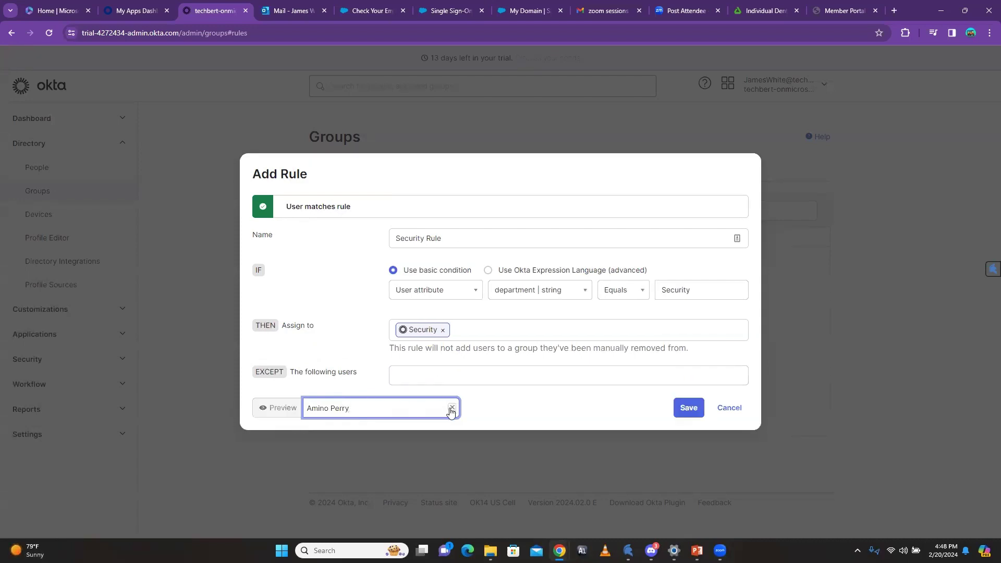
left_click(452, 407)
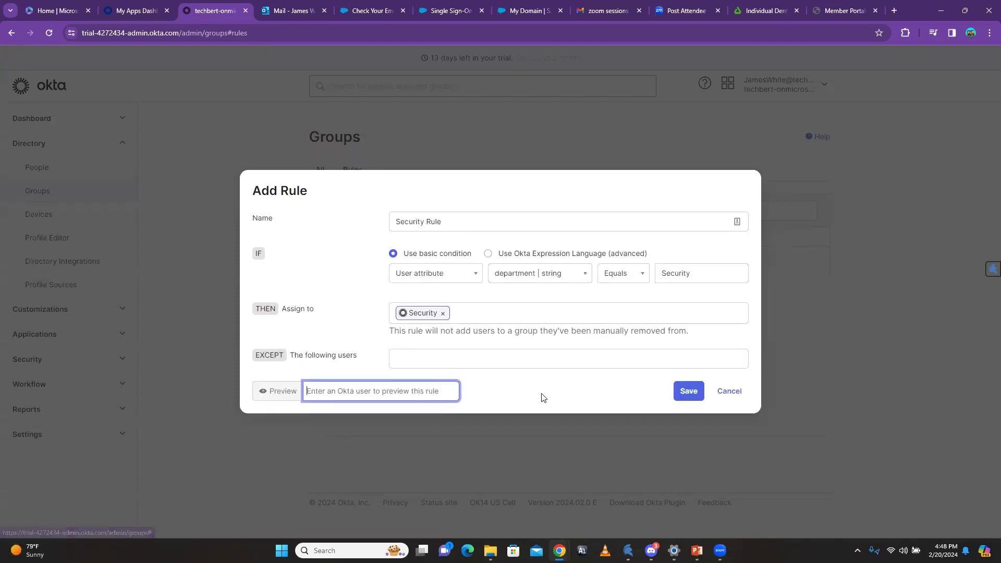
left_click(690, 396)
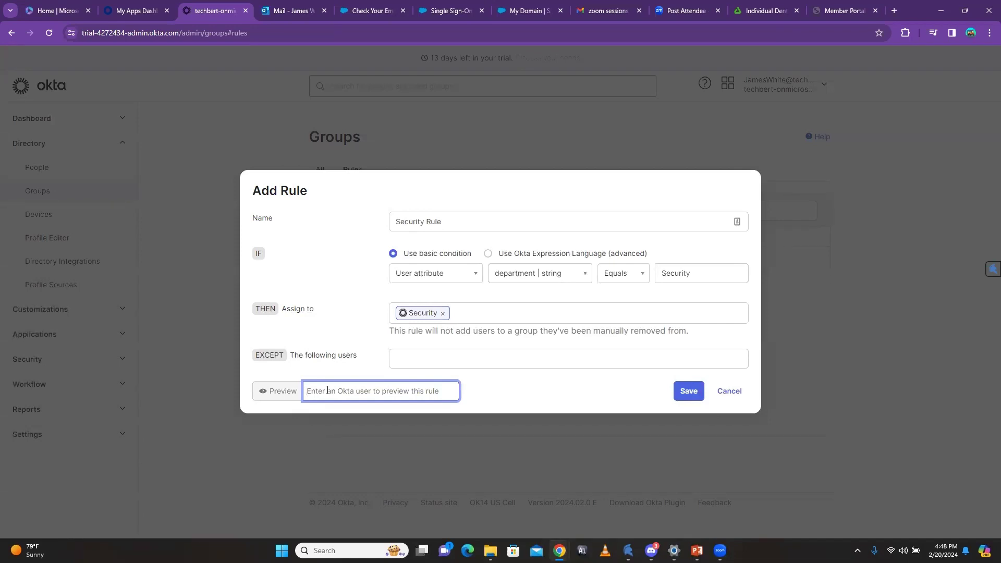
Step: Preview a second, non-matching user, clear the field, and save Security Rule
type("a")
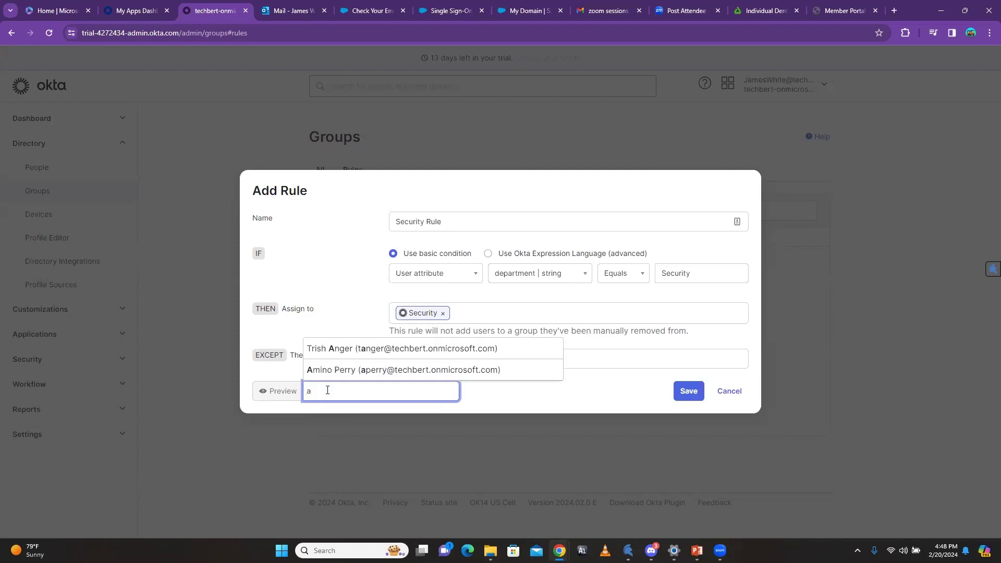
key("BackSpace")
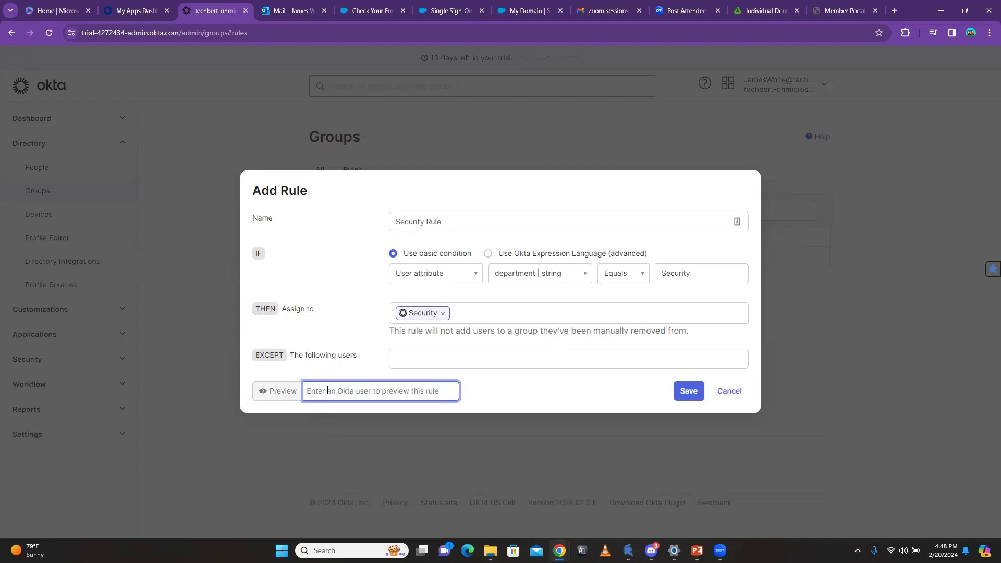
type("ma")
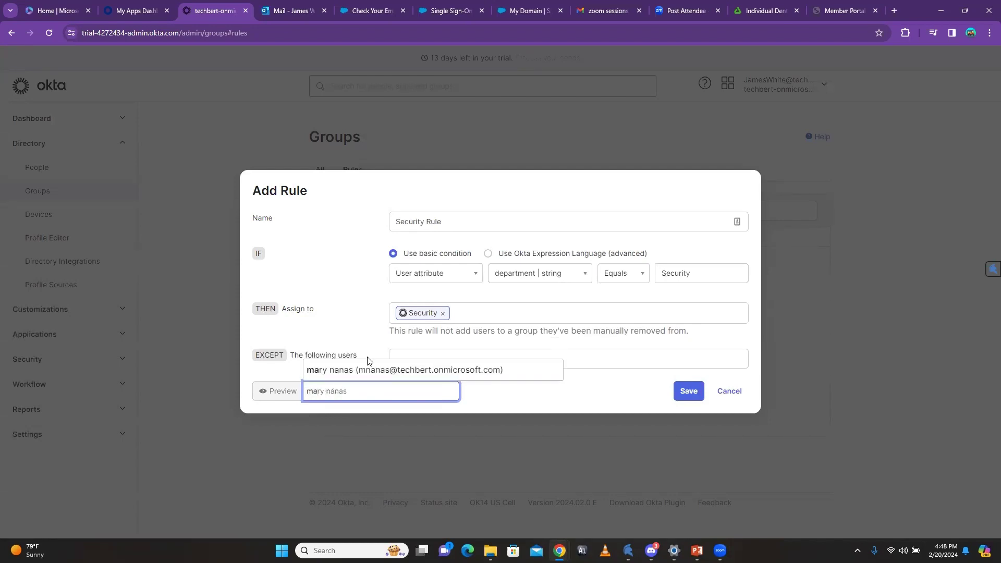
left_click(362, 371)
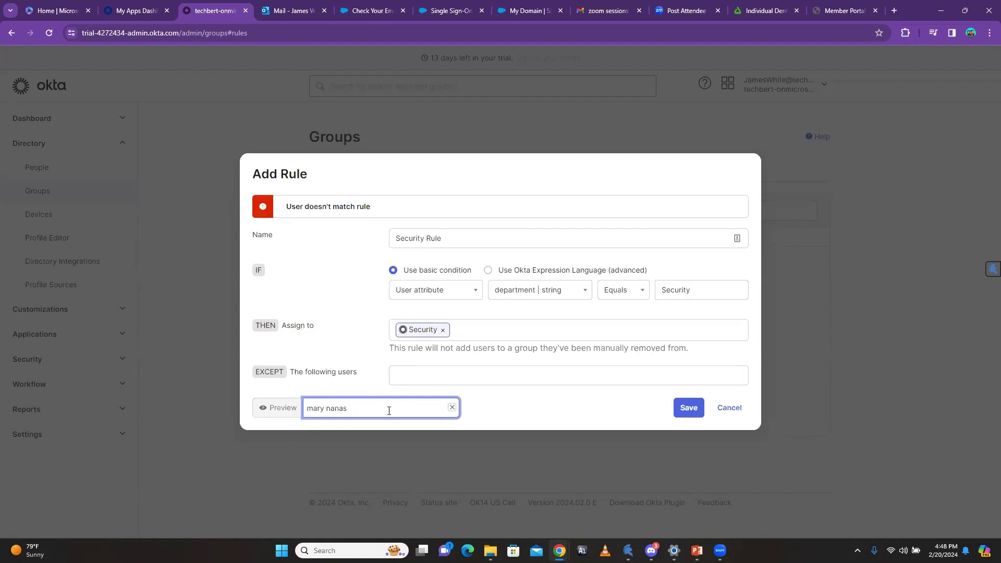
left_click_drag(365, 407, 254, 410)
key("BackSpace")
left_click(532, 399)
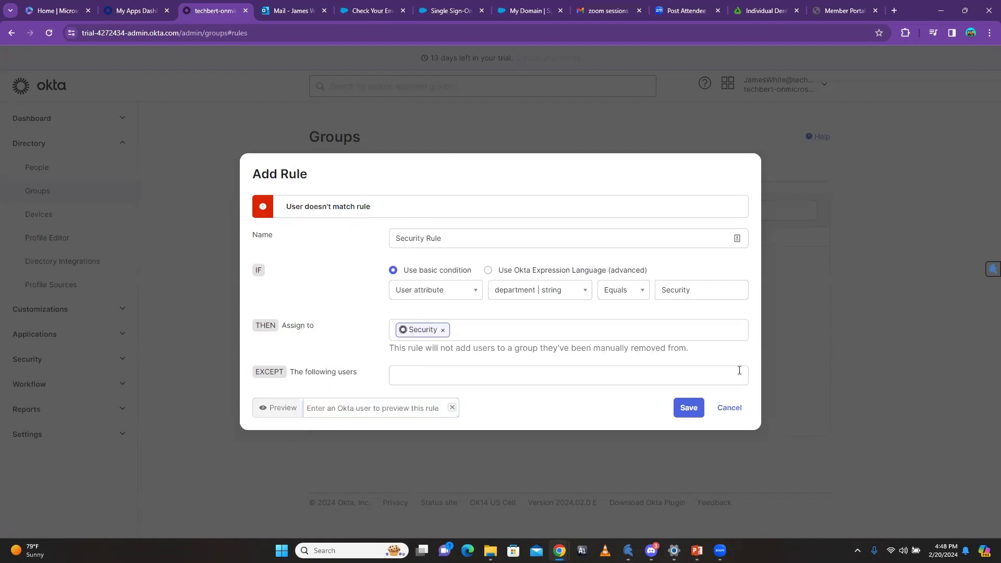
left_click(694, 413)
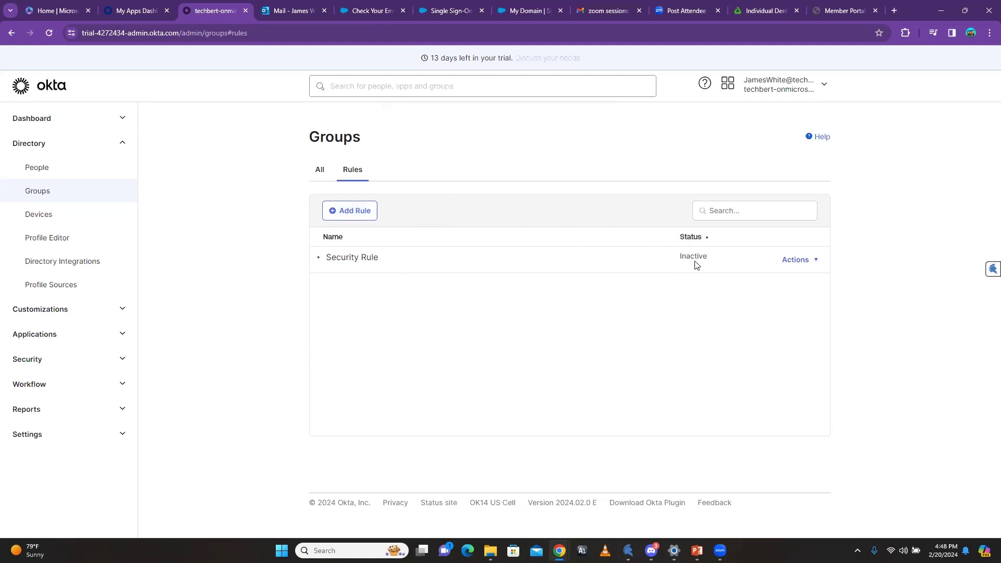
Step: Activate Security Rule from its Actions menu, then show and reload all groups
left_click(814, 260)
left_click(319, 169)
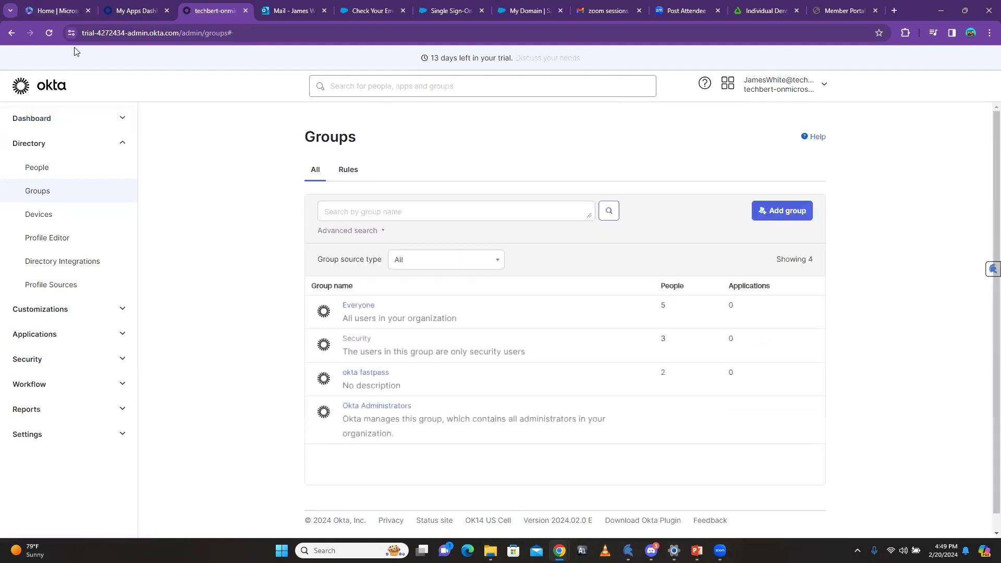
left_click(49, 32)
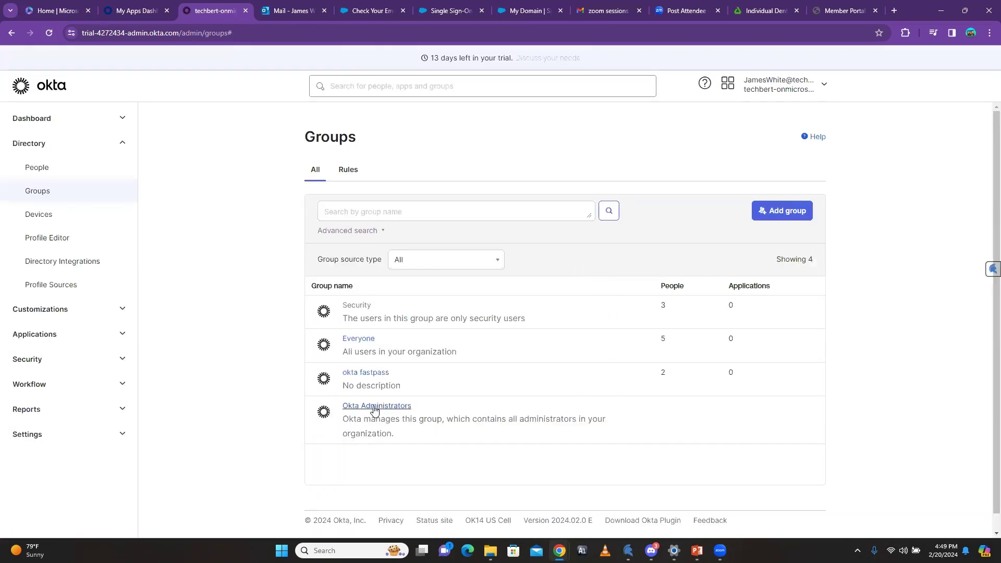
Step: Check the Security group's three members and the Managed column showing the rule-added user
left_click(356, 305)
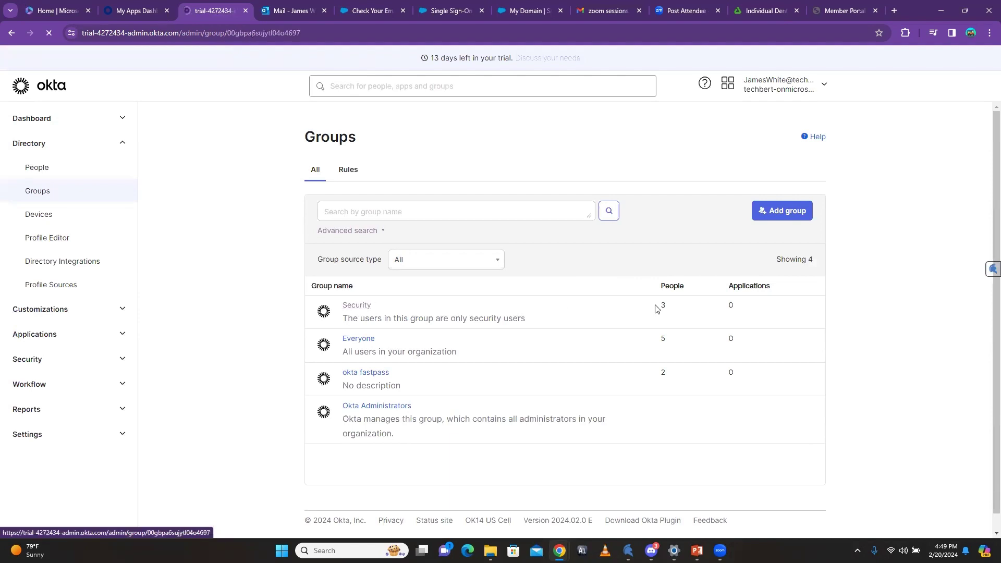
scroll(490, 326, "down", 2)
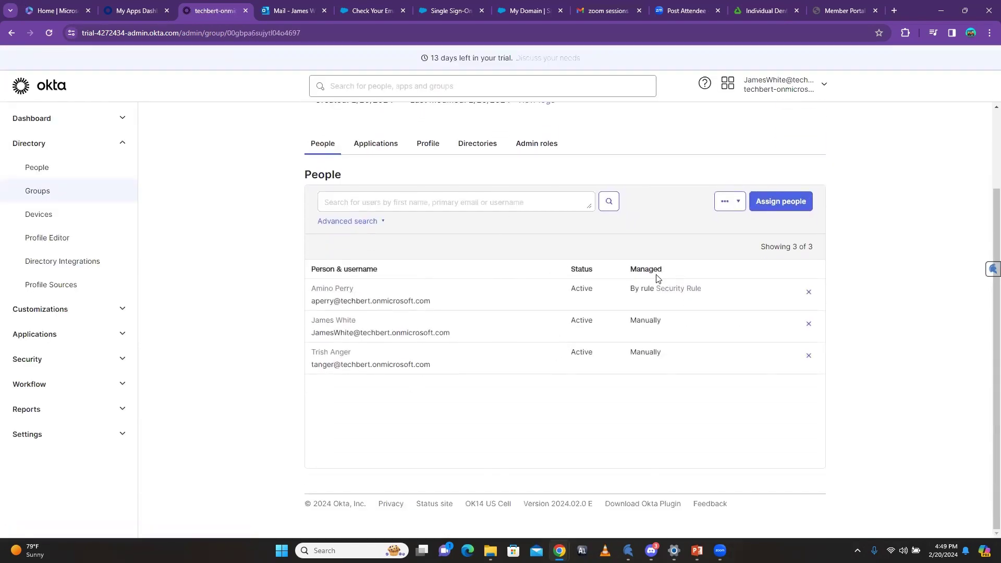
left_click_drag(630, 271, 670, 275)
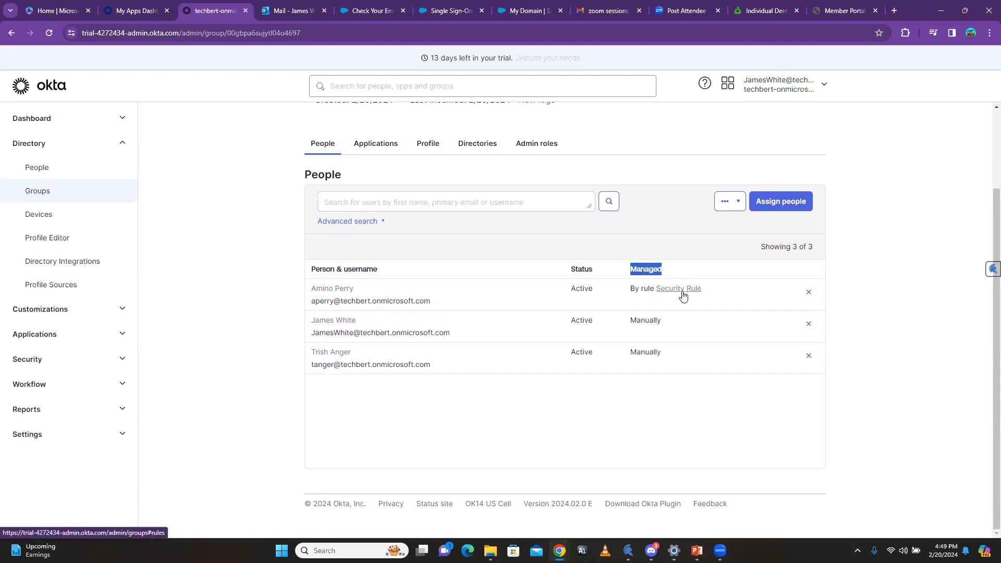
left_click(686, 270)
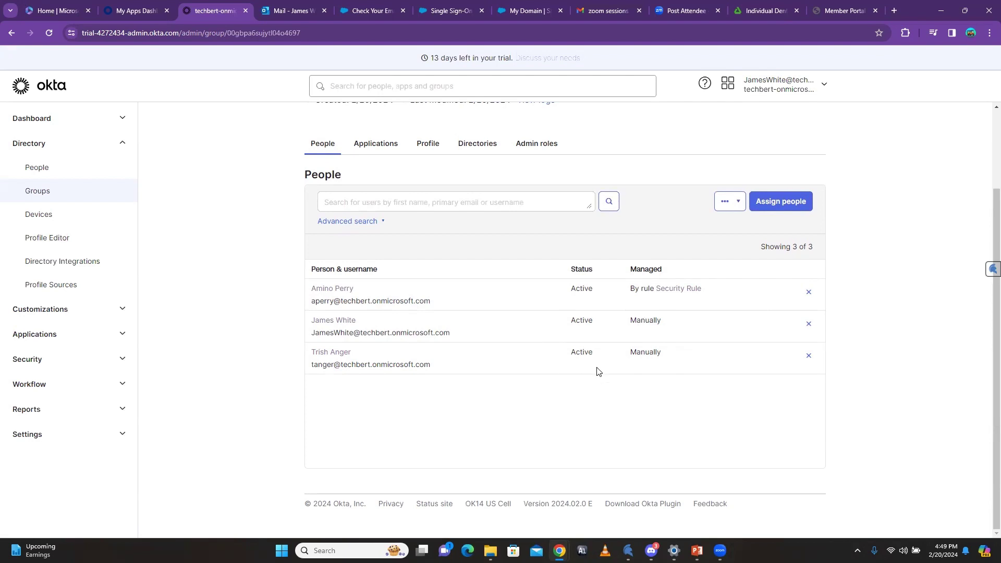
scroll(610, 348, "up", 1)
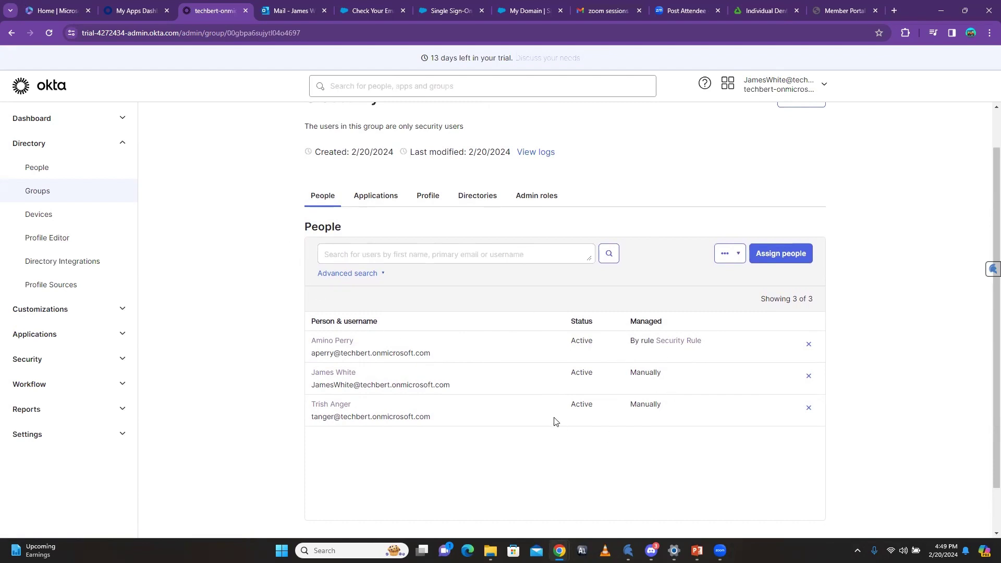
left_click(37, 168)
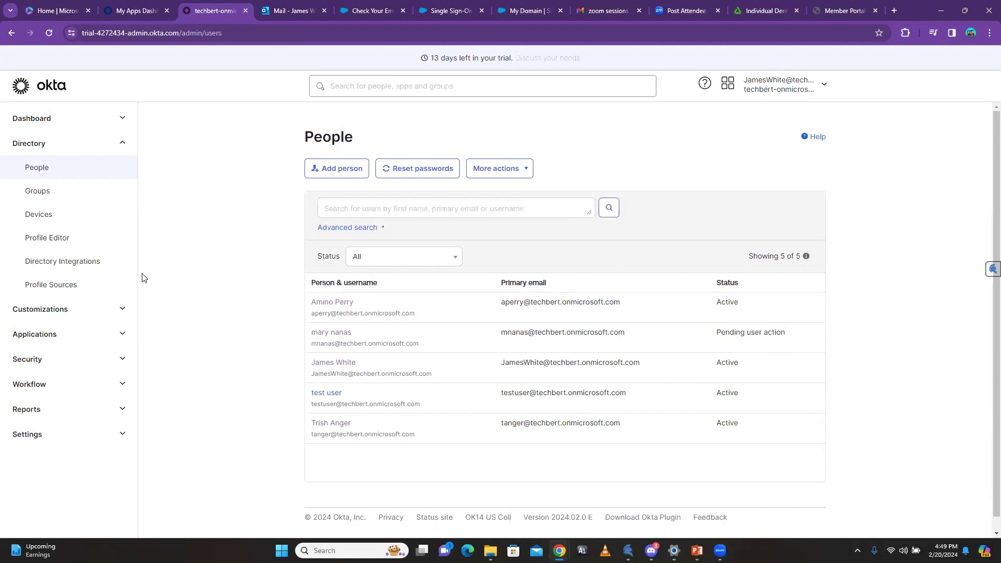
Step: Create a group named 'Office 365 Groups' and reload the groups list
left_click(40, 193)
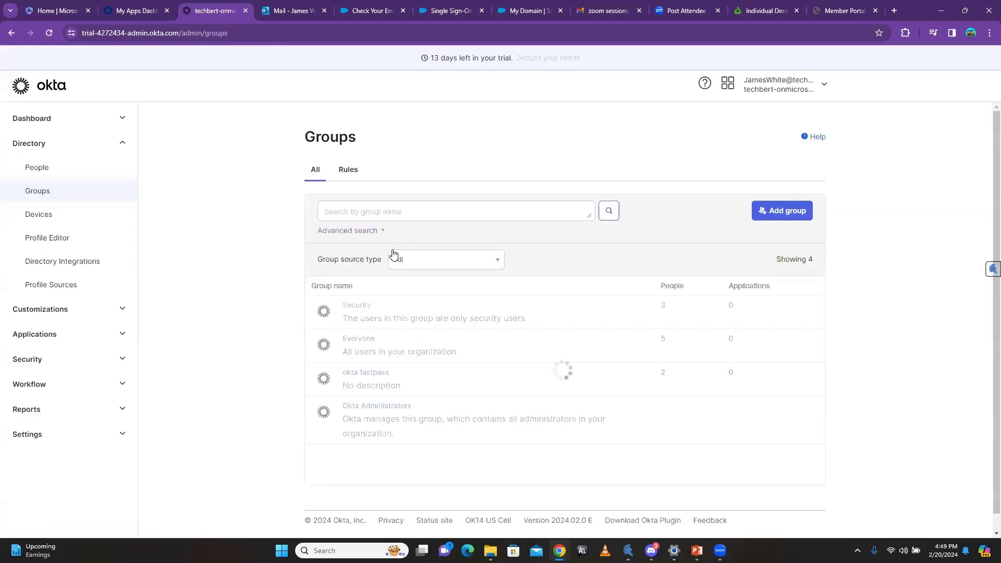
left_click(784, 212)
left_click(509, 275)
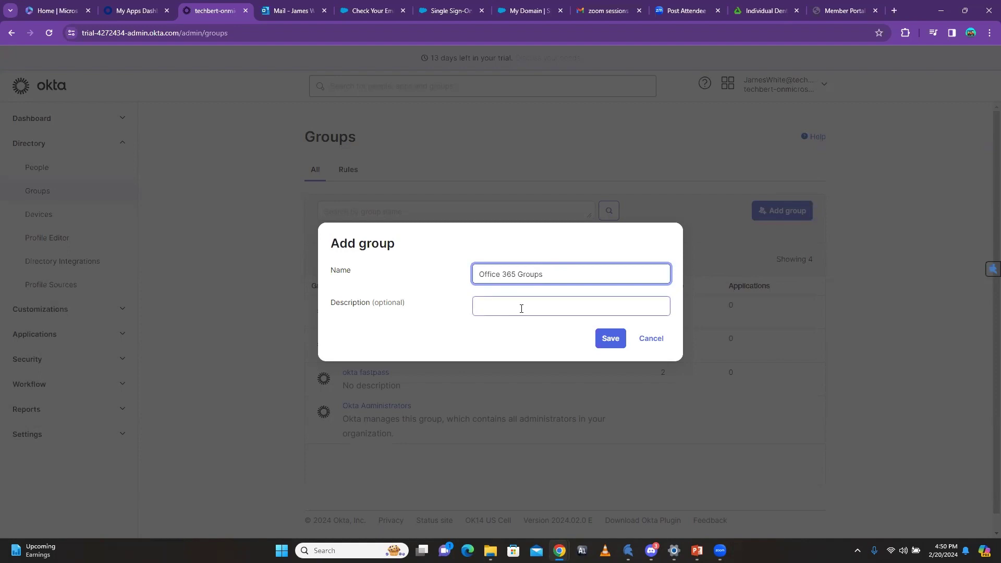
left_click(611, 337)
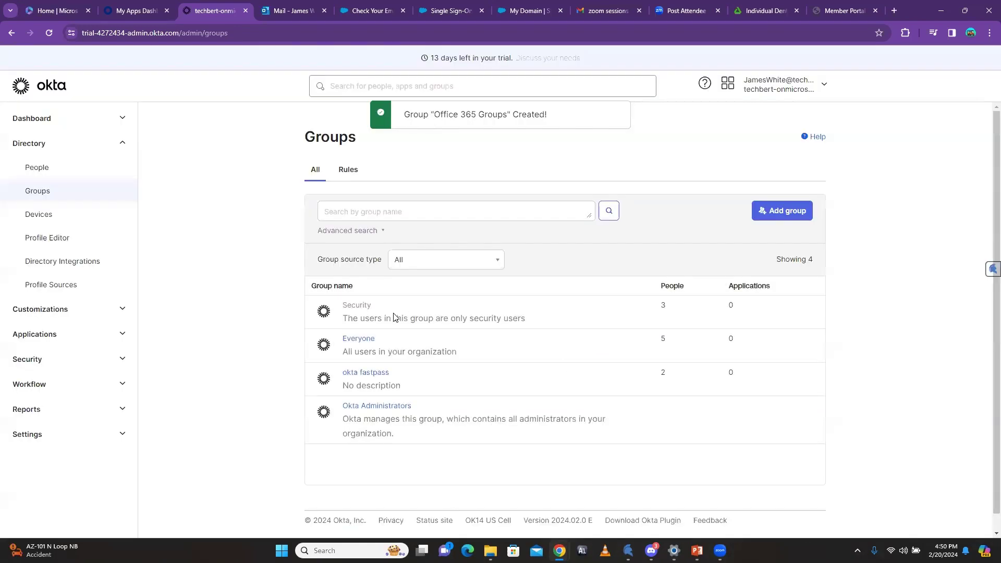
left_click(50, 33)
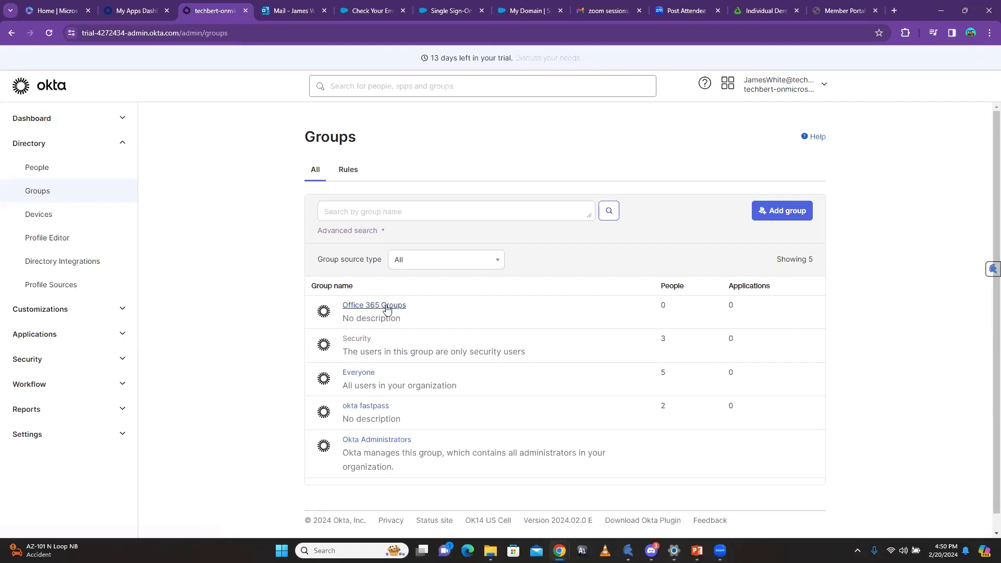
Step: Assign the Microsoft Office 365 application to the Office 365 Groups group
left_click(372, 307)
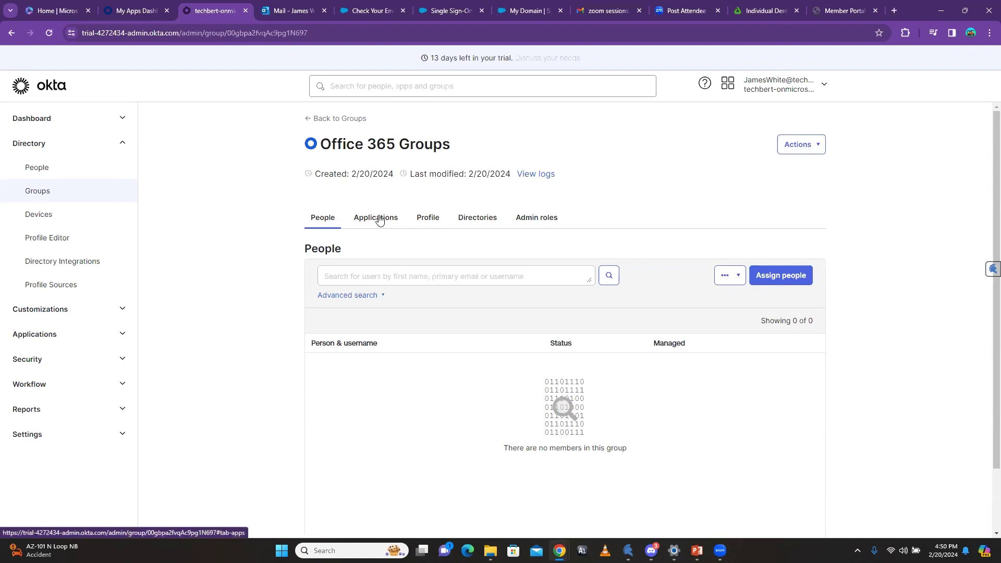
left_click(368, 221)
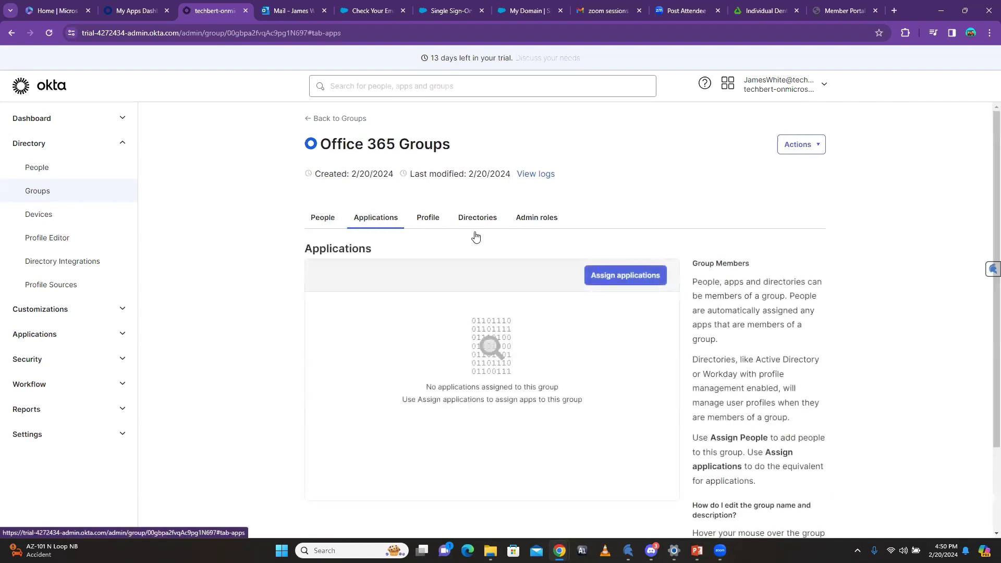
left_click(617, 279)
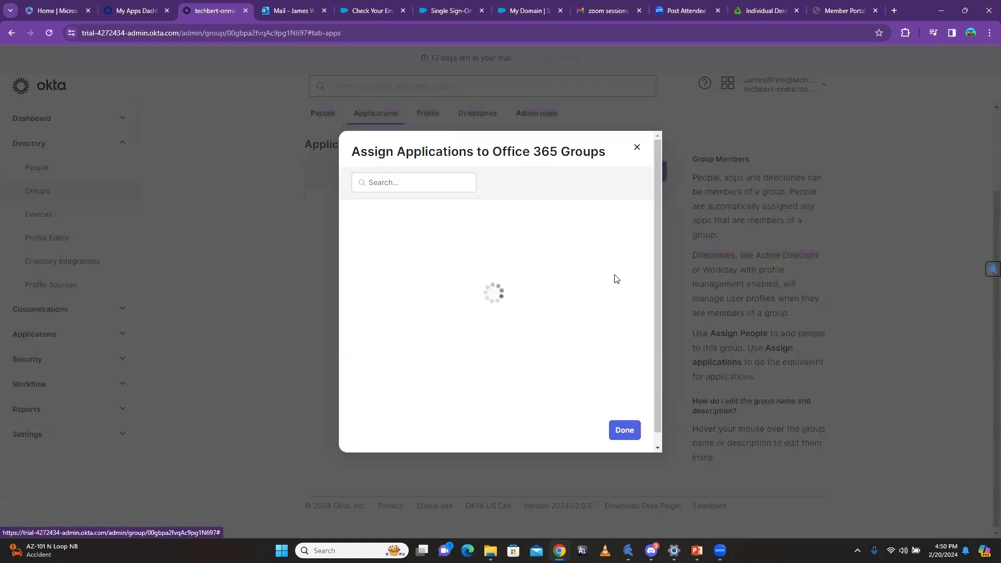
left_click(631, 267)
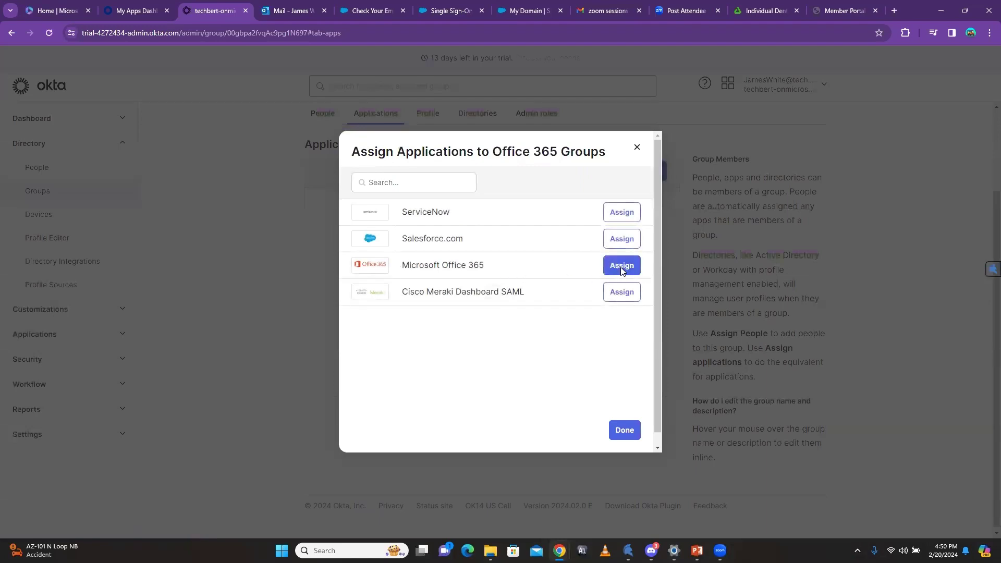
left_click(621, 432)
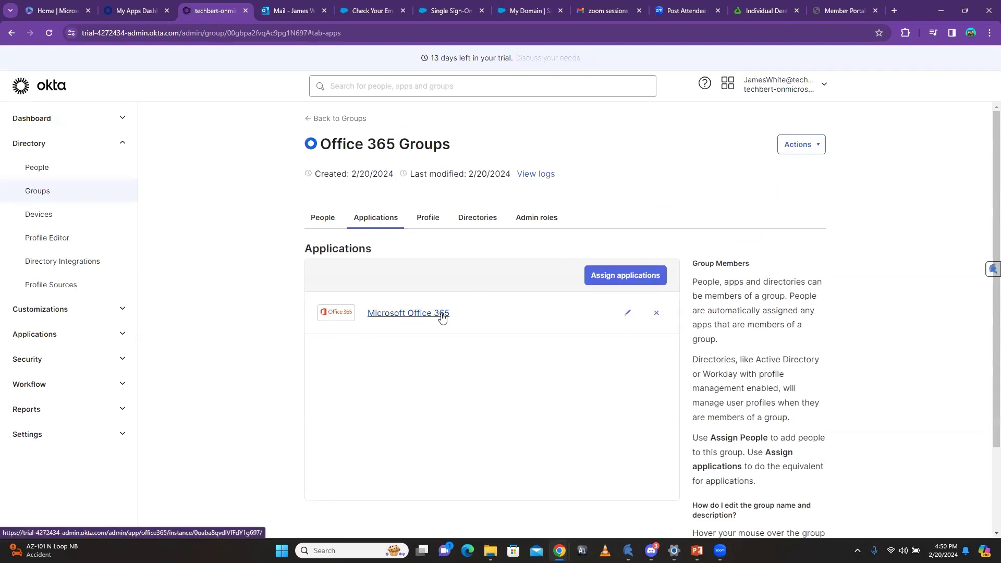
left_click(323, 218)
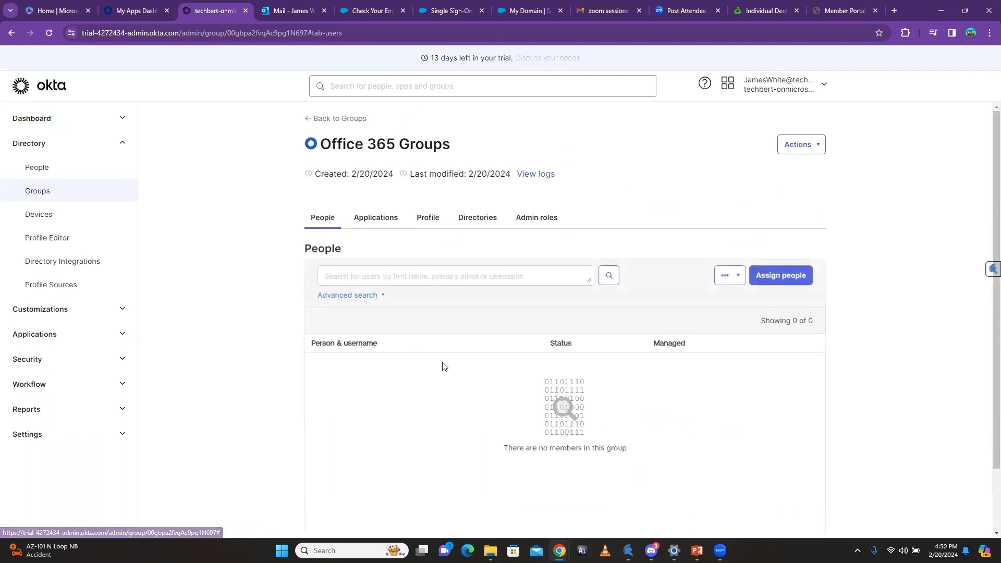
Step: Leave the group's member list and navigate to the Applications list
left_click(787, 280)
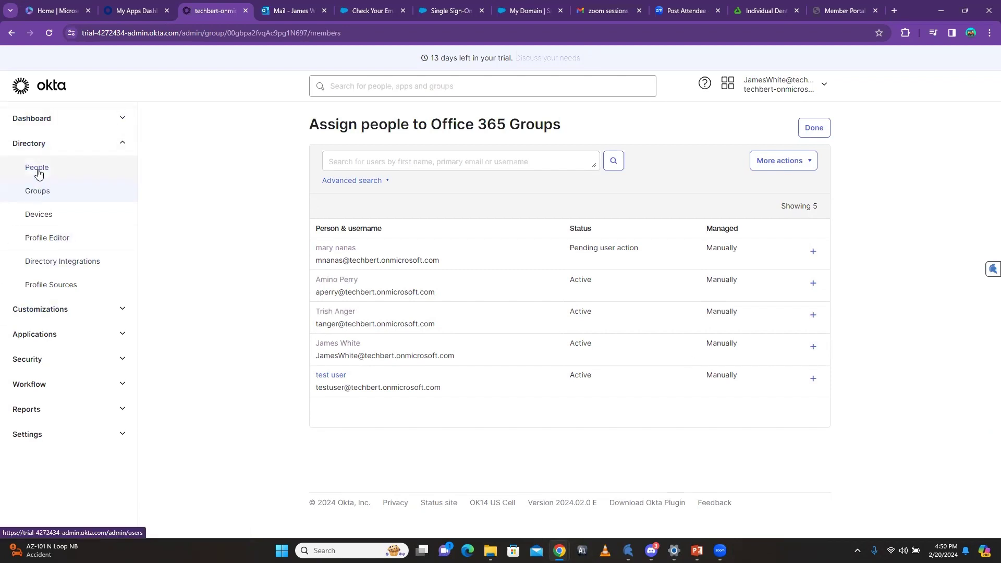
left_click(122, 143)
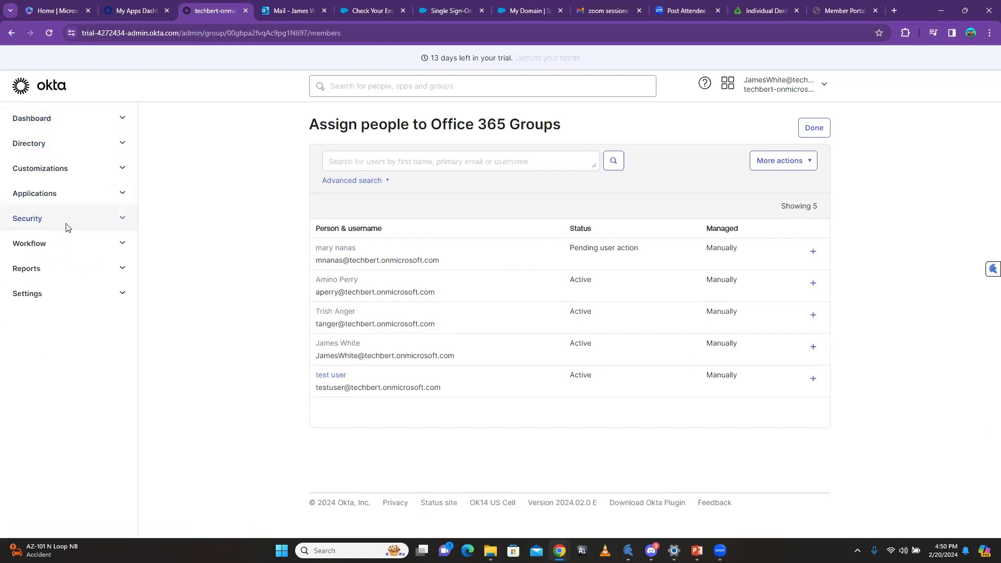
left_click(117, 216)
left_click(117, 198)
left_click(120, 194)
left_click(62, 220)
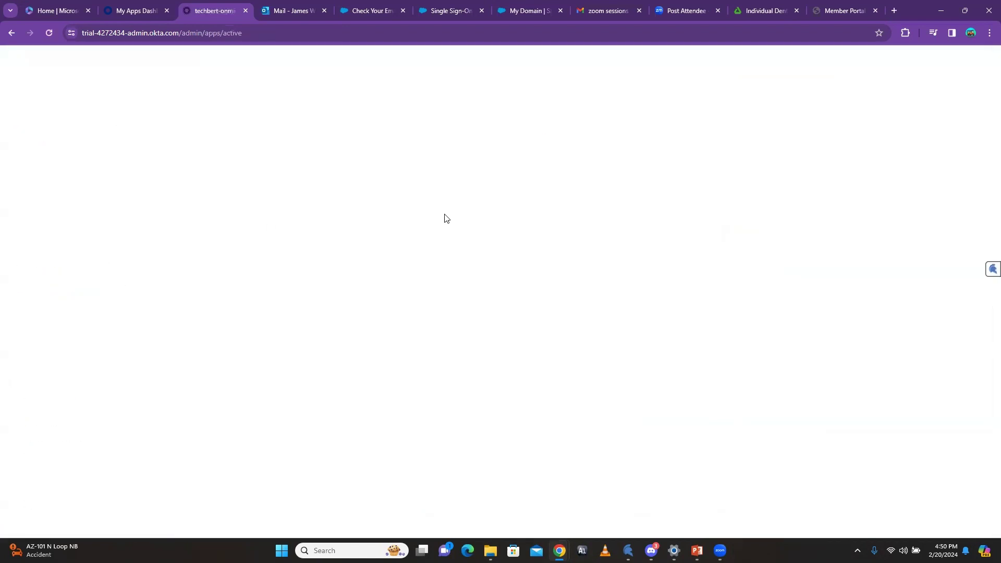
Step: Unassign the only user from Microsoft Office 365, verify it, then open My Apps
left_click(557, 280)
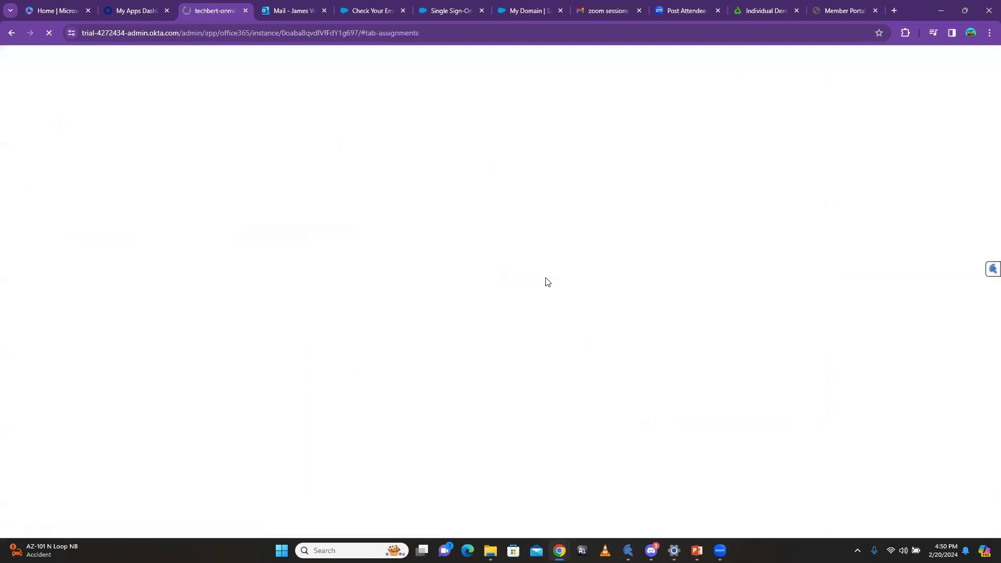
left_click(663, 290)
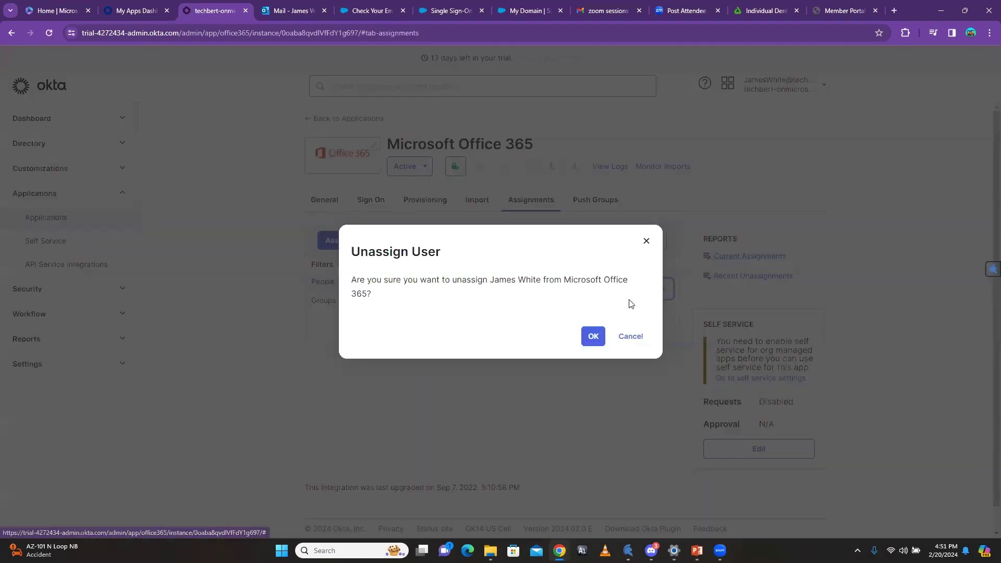
left_click(593, 337)
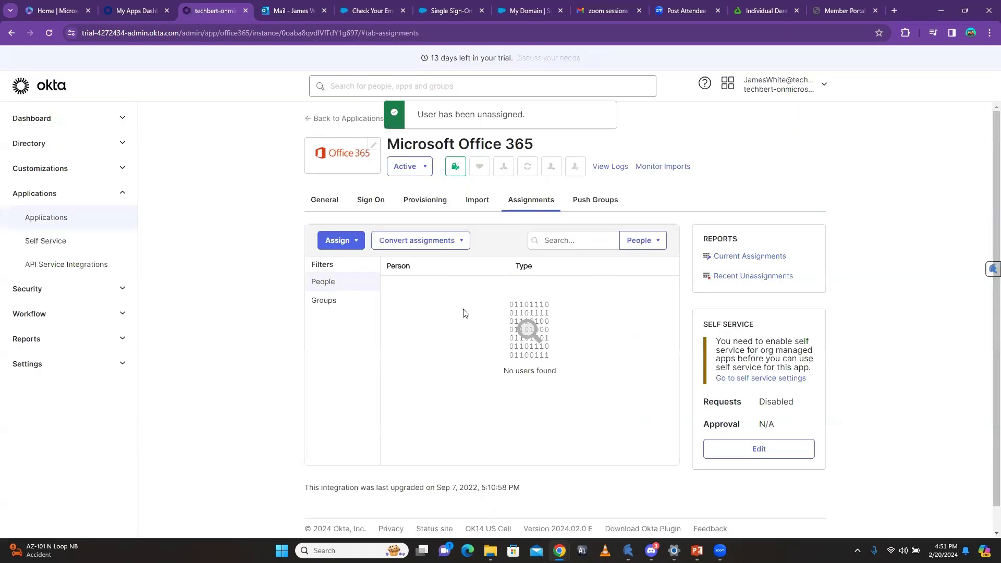
left_click(48, 33)
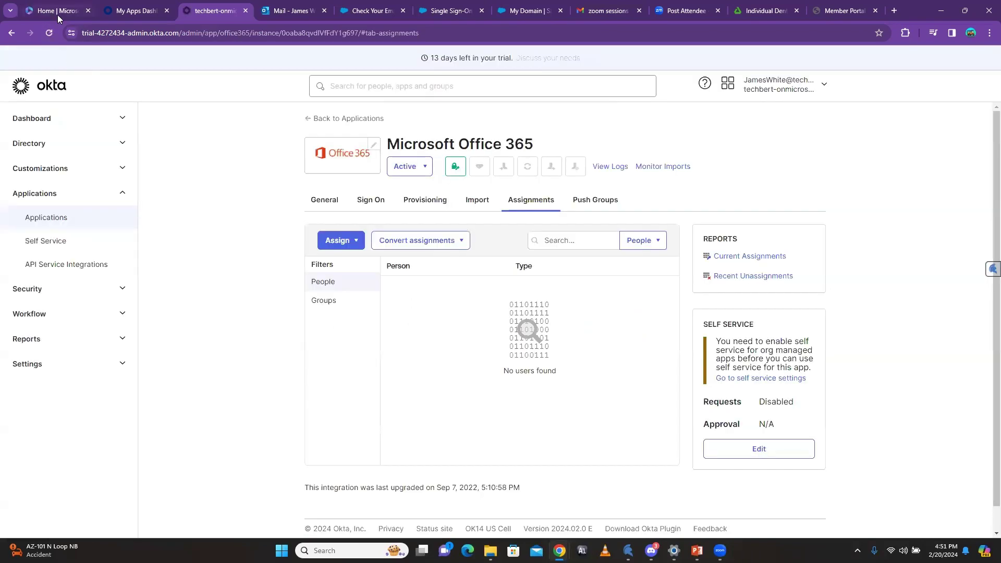
left_click(148, 13)
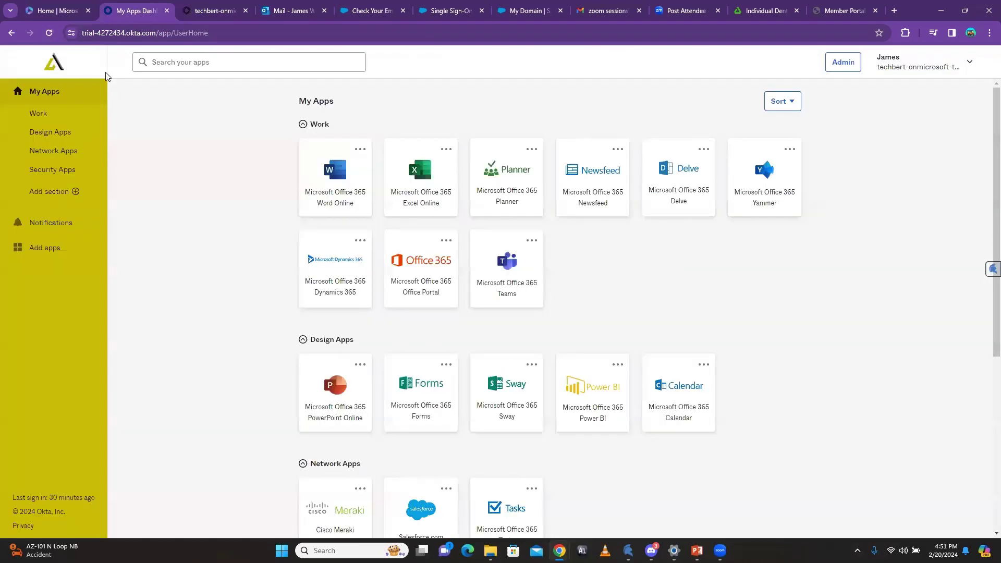
Step: Remove the empty Work and Design Apps sections from My Apps, keeping Network Apps and Security Apps
left_click(48, 33)
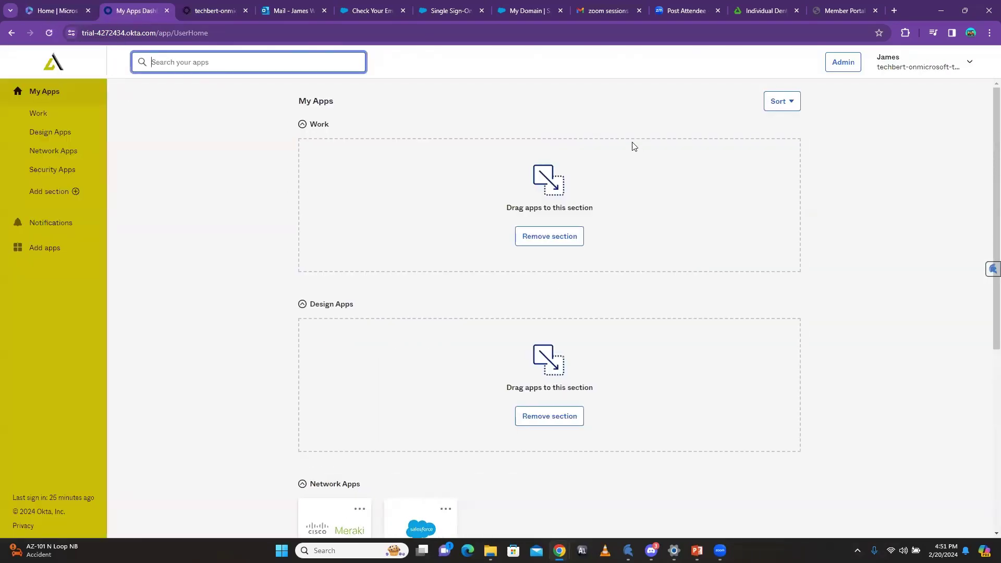
left_click(549, 237)
left_click(550, 241)
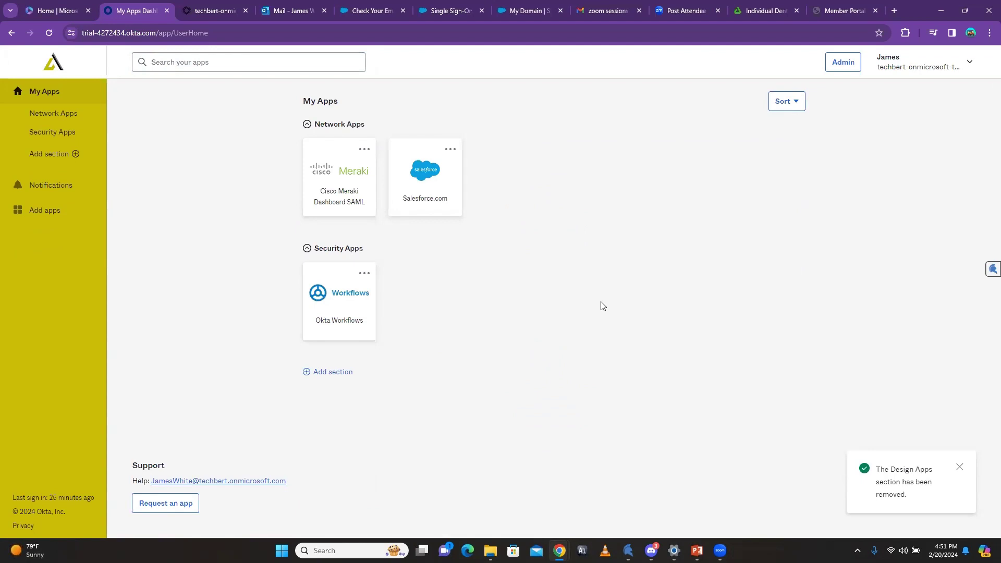
left_click(54, 35)
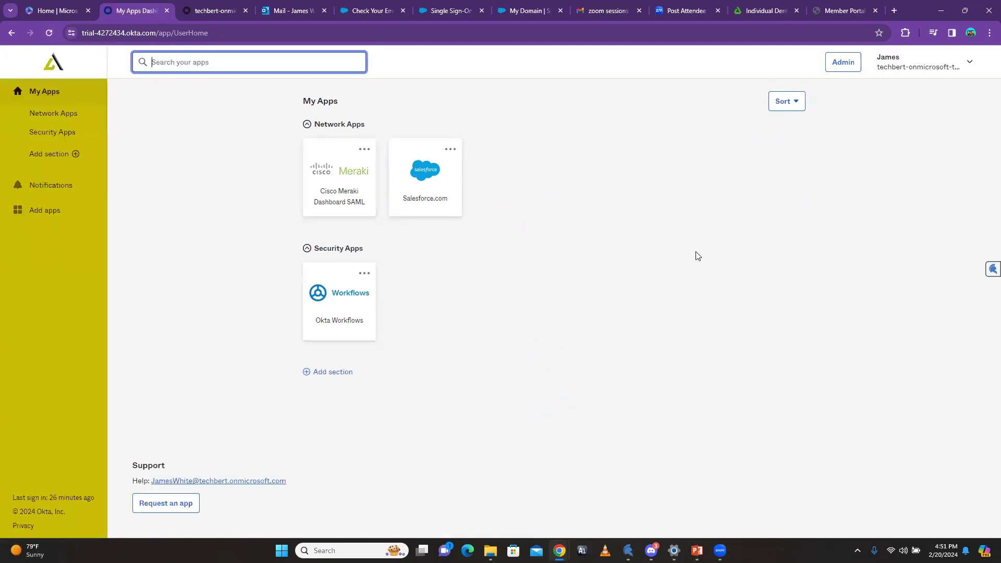
left_click(206, 9)
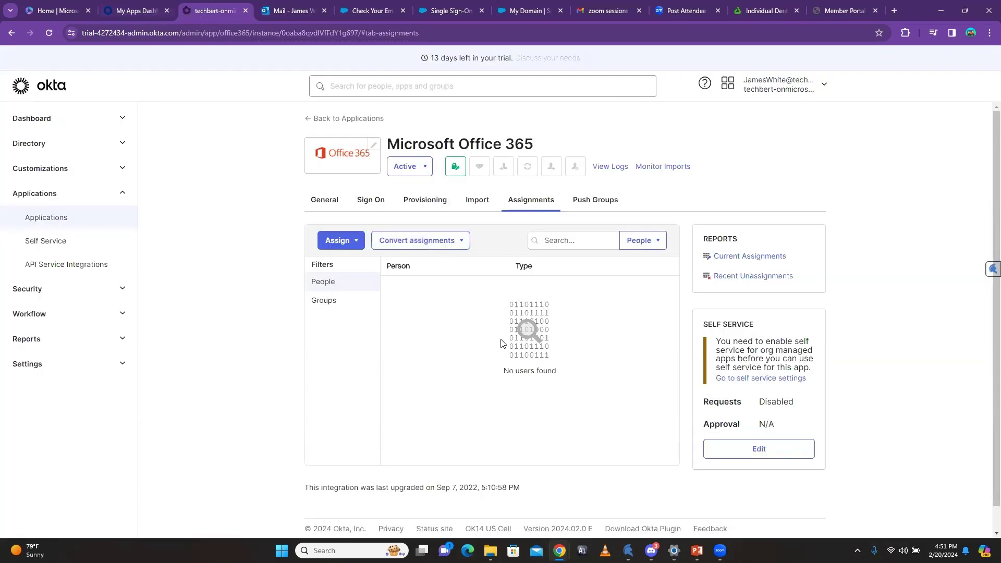
Step: Show the Groups Rules tab, where Security Rule is the only active rule
left_click(45, 148)
left_click(36, 193)
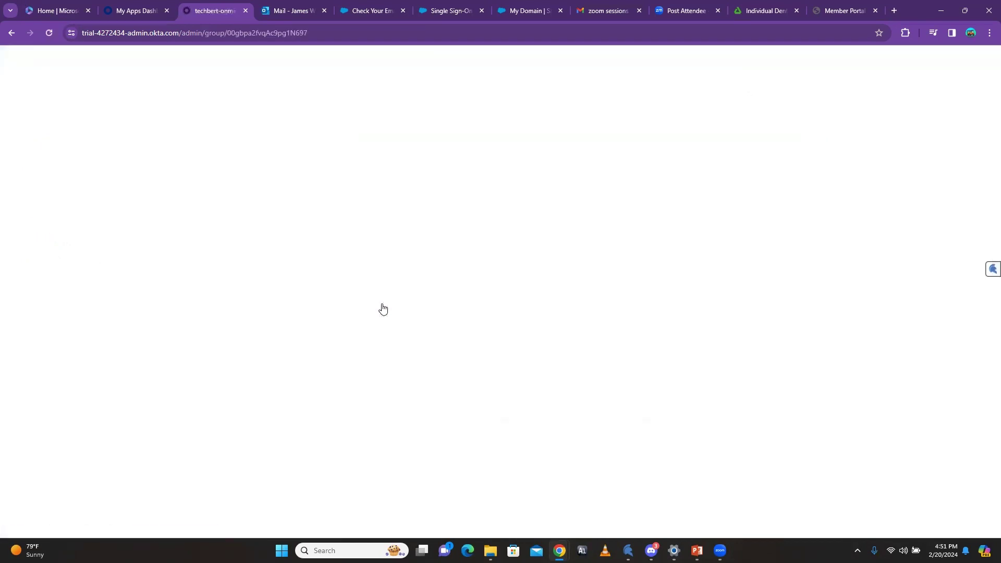
left_click(39, 191)
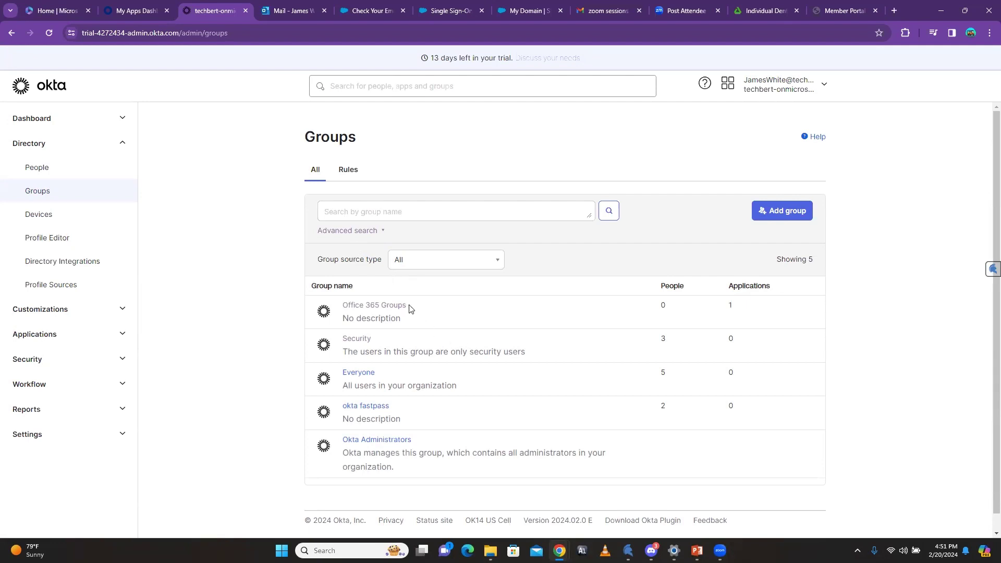
left_click(349, 171)
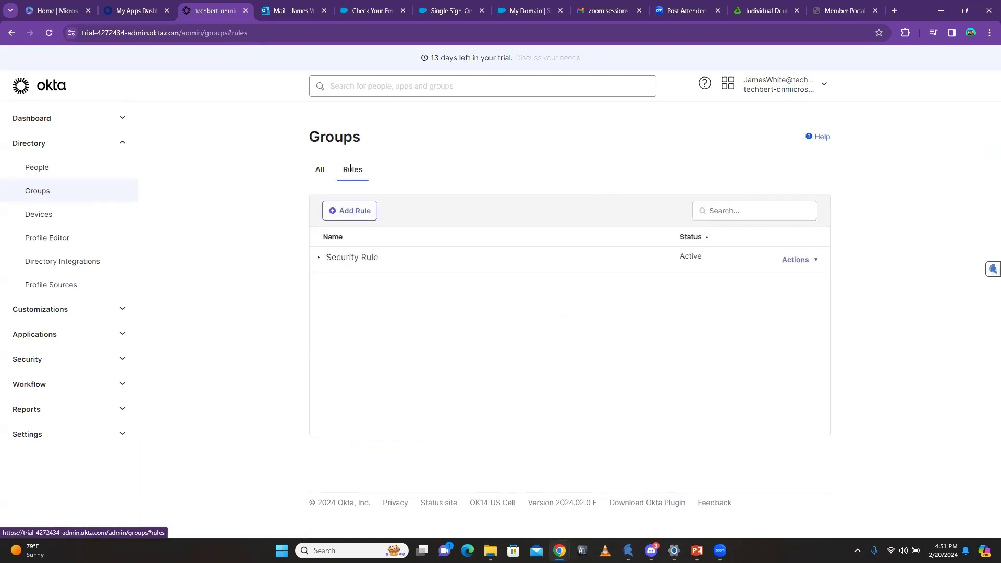
Step: Cancel a draft 'Office 365 Rule' group rule and open the People directory
left_click(364, 210)
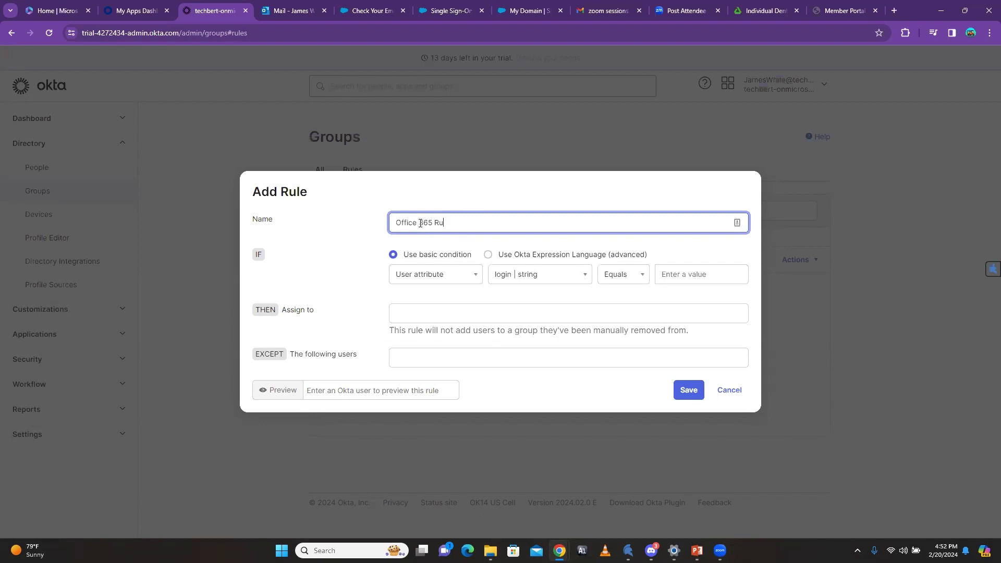
type("Office 365 Rule")
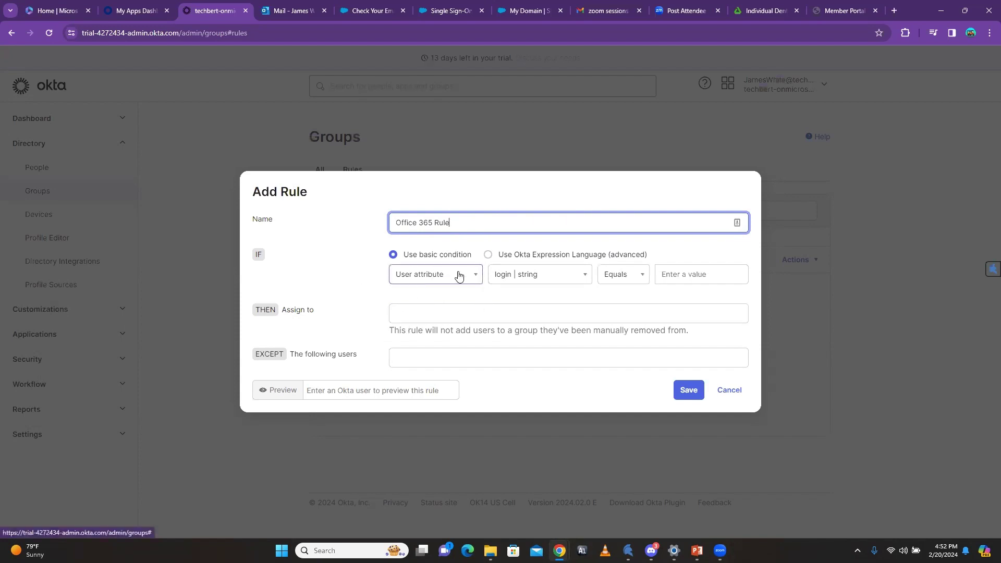
left_click(735, 395)
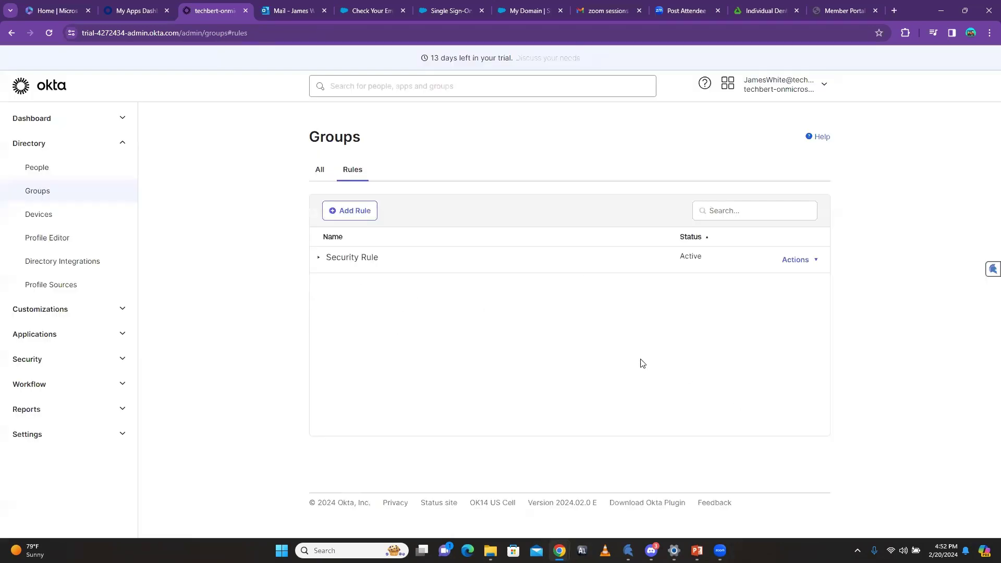
left_click(31, 167)
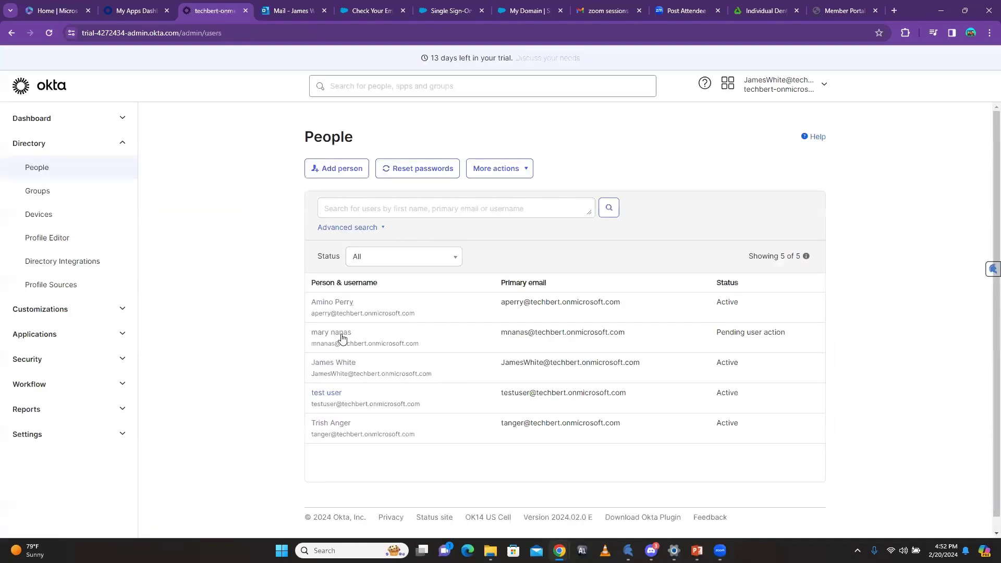
Step: Set the user's profile Title to 'CYber Security' and save it
left_click(335, 363)
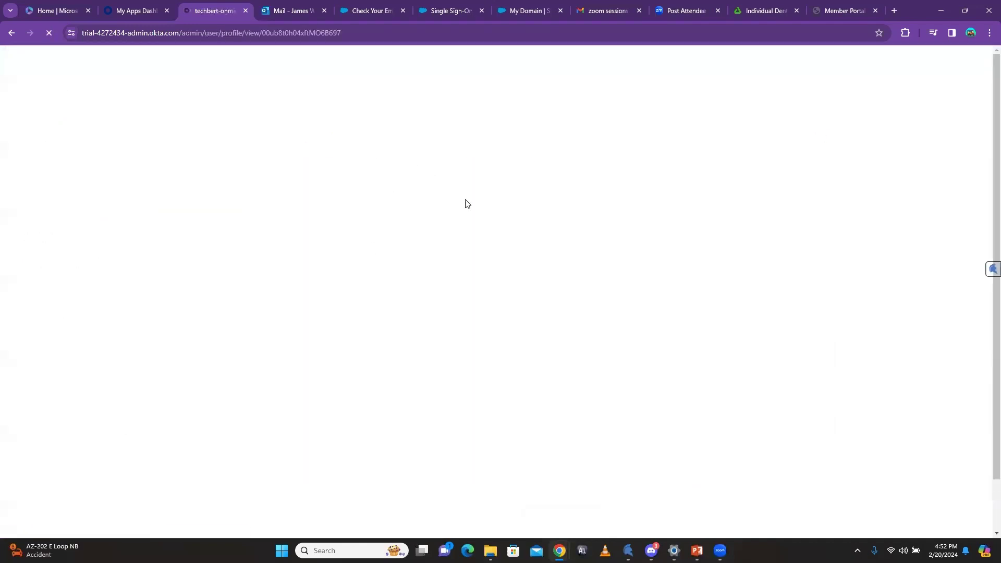
left_click(424, 208)
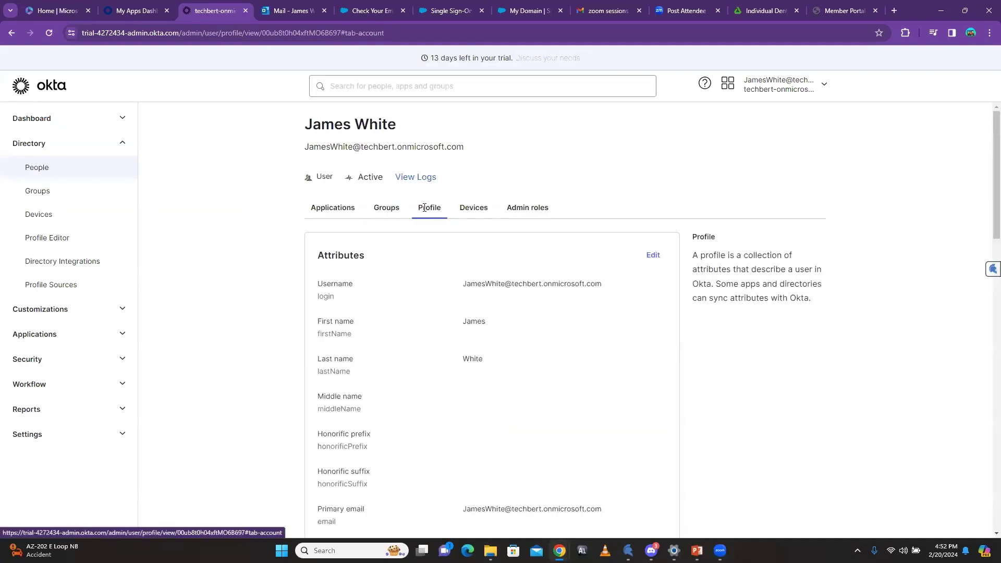
left_click(651, 255)
scroll(472, 391, "down", 3)
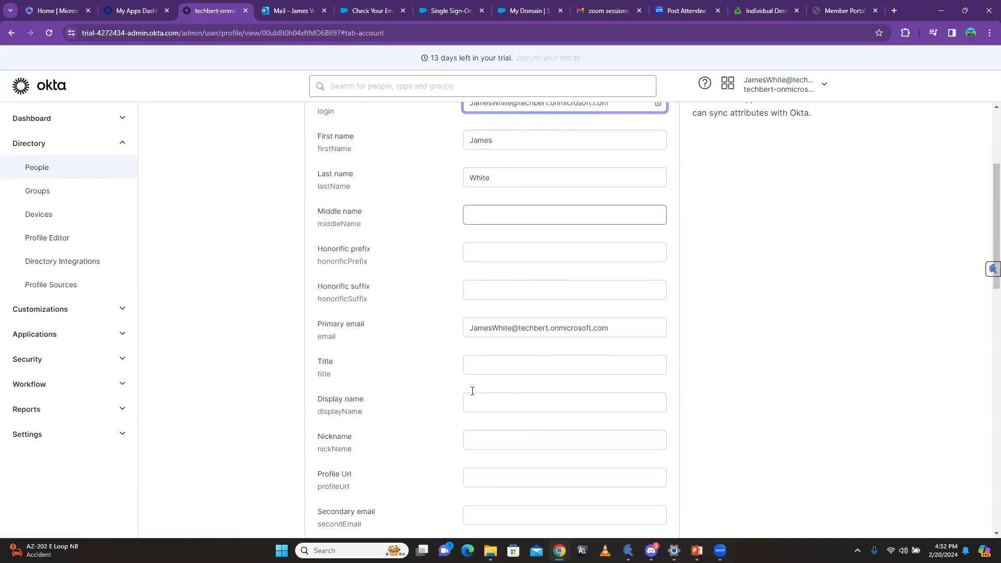
scroll(472, 391, "down", 2)
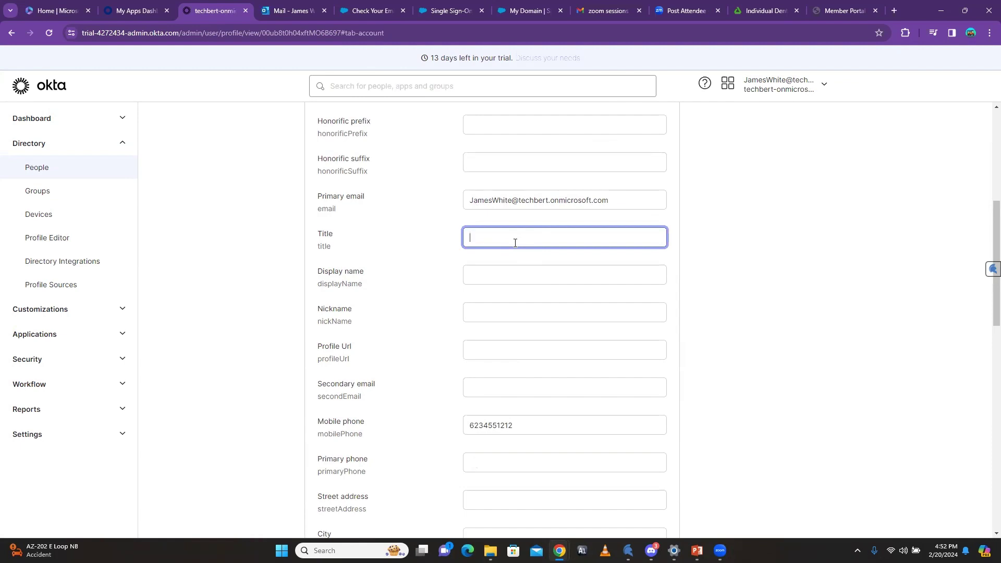
type("ber Security")
scroll(583, 321, "down", 13)
left_click(606, 432)
scroll(446, 269, "up", 6)
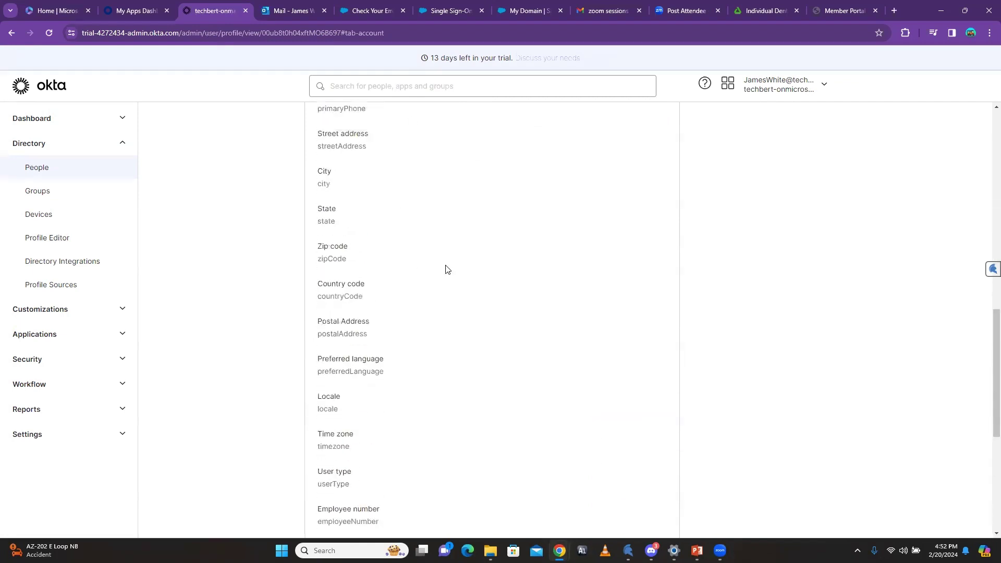
scroll(446, 268, "up", 13)
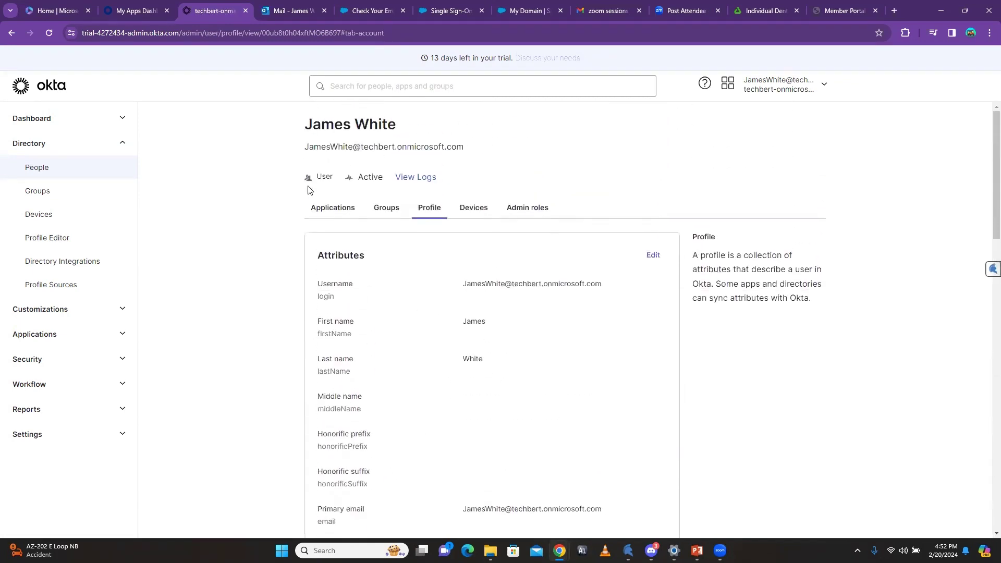
left_click(43, 172)
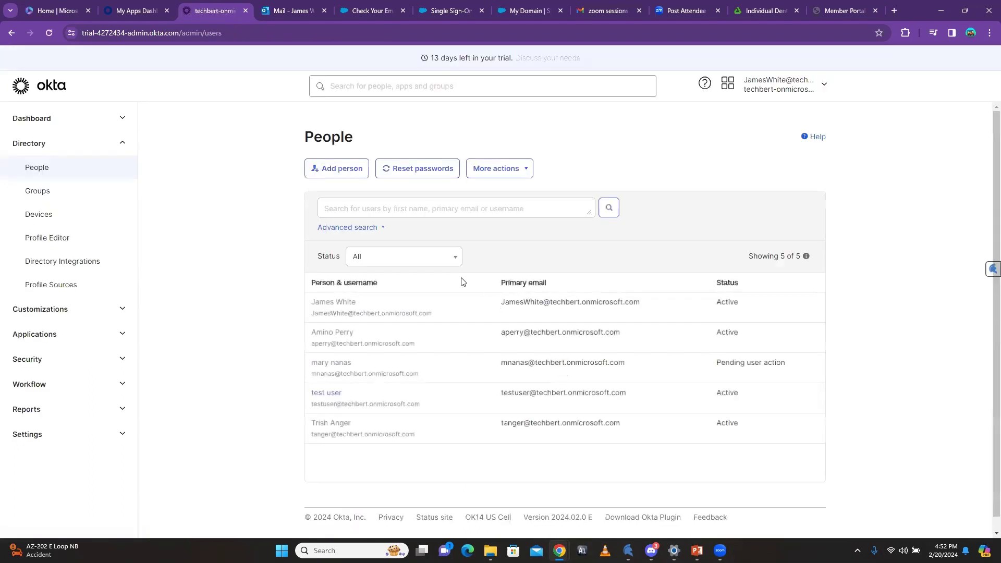
Step: Start a new rule from the Rules tab of Directory > Groups
left_click(31, 195)
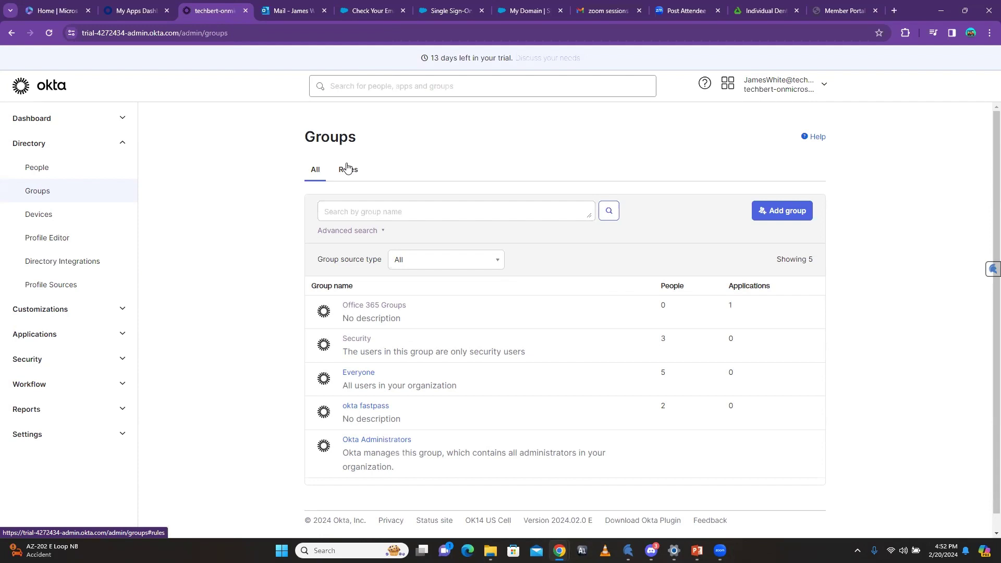
left_click(347, 169)
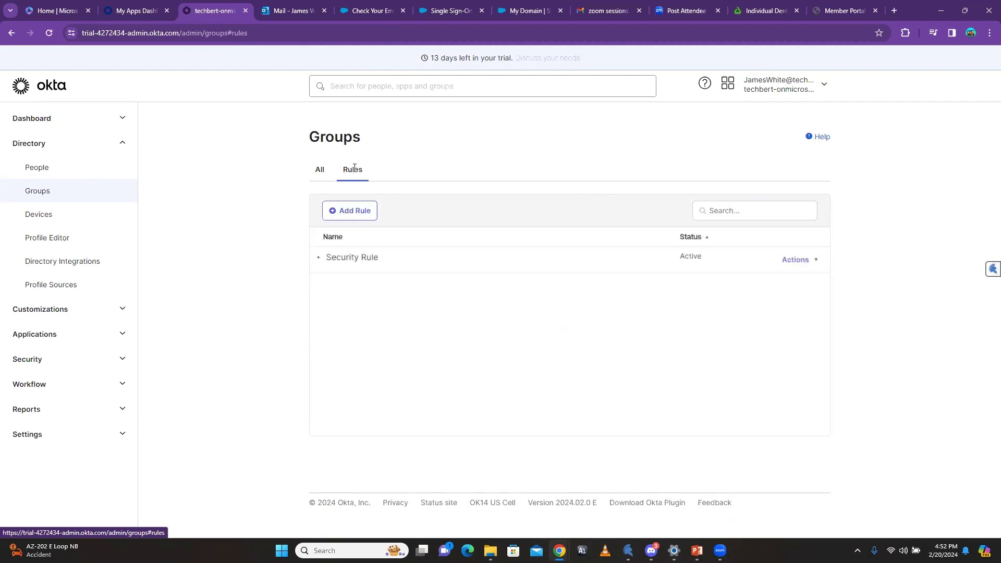
left_click(349, 210)
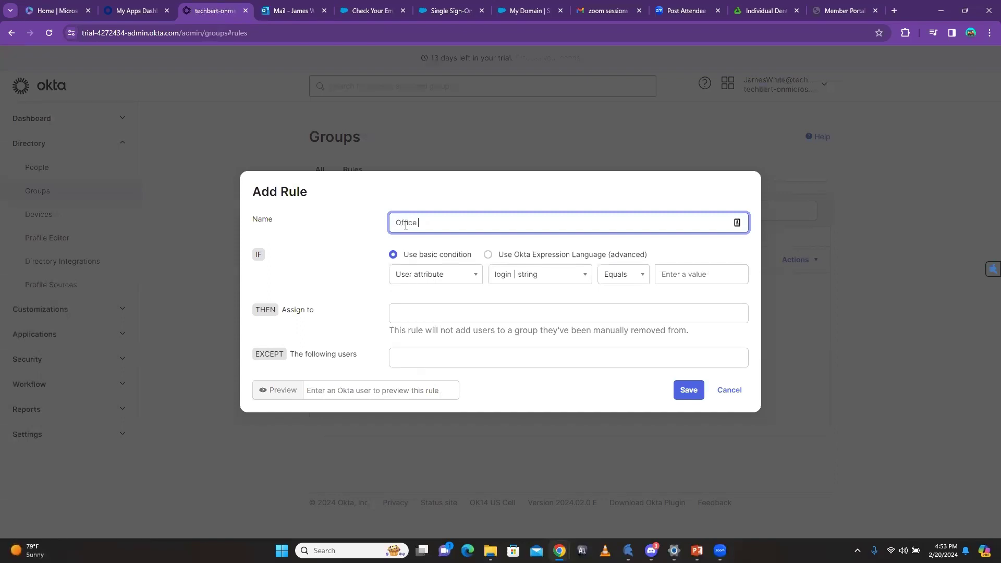
Step: Name the rule 'Office 365' and make it match users whose title is 'Cyber'
type("65")
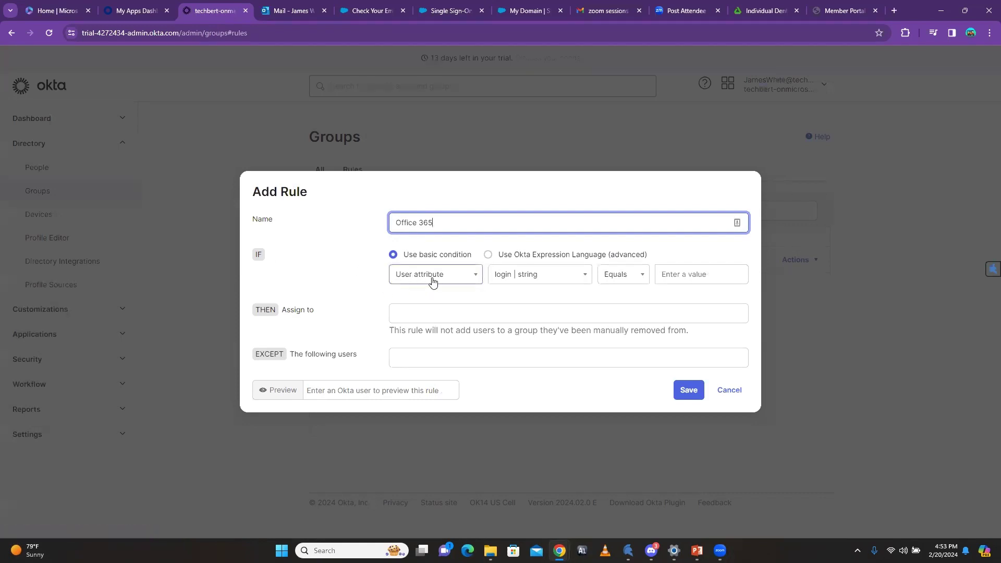
left_click(562, 275)
scroll(554, 354, "down", 1)
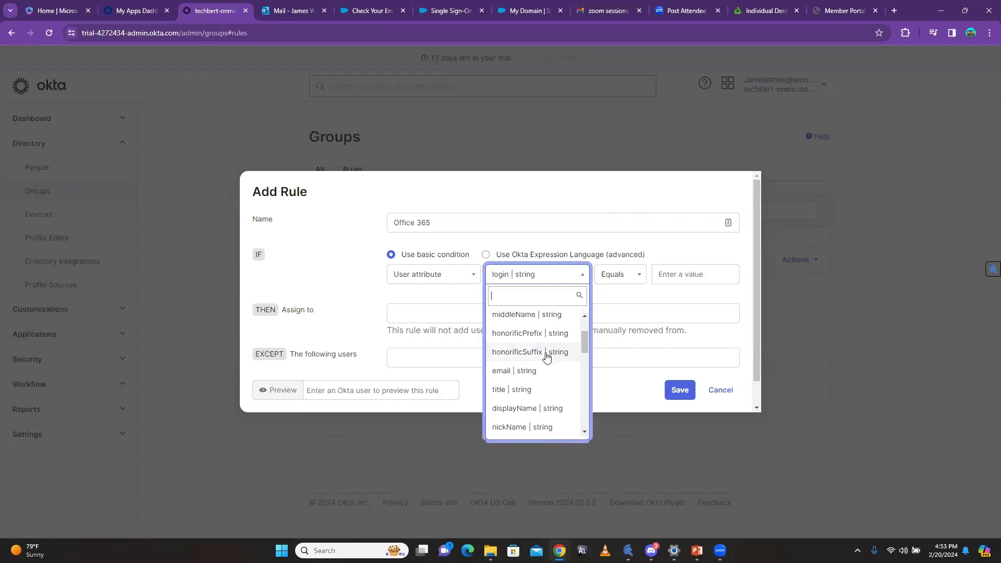
left_click(511, 389)
left_click(662, 274)
type("Cyber security")
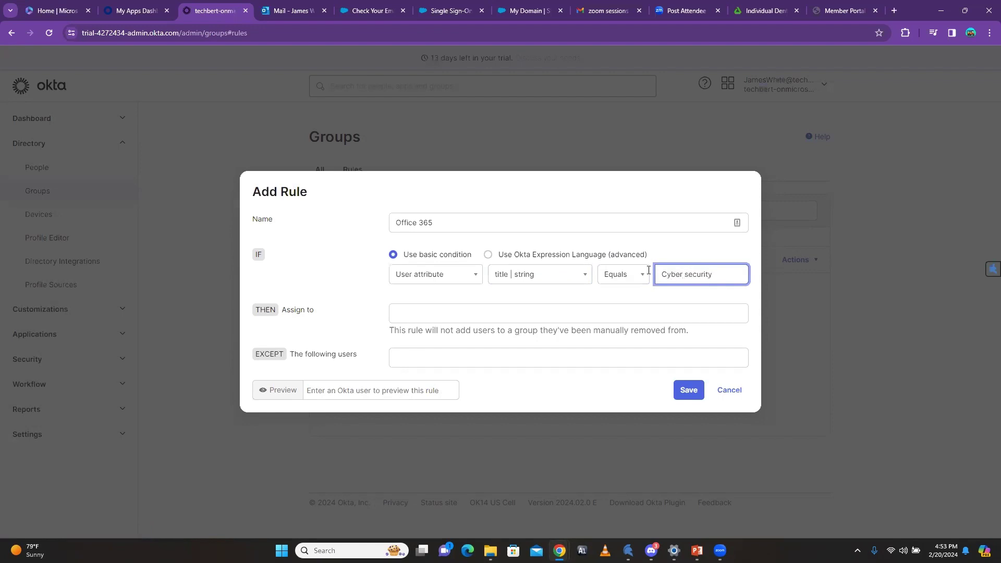
Step: Assign matching users to Office 365 Groups and preview the rule against an existing user
left_click(411, 315)
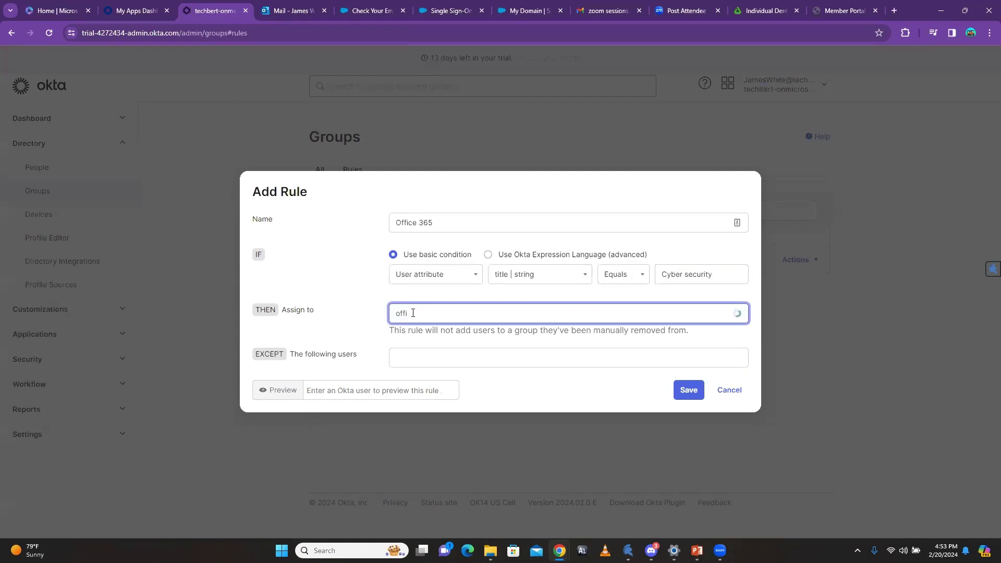
left_click(446, 339)
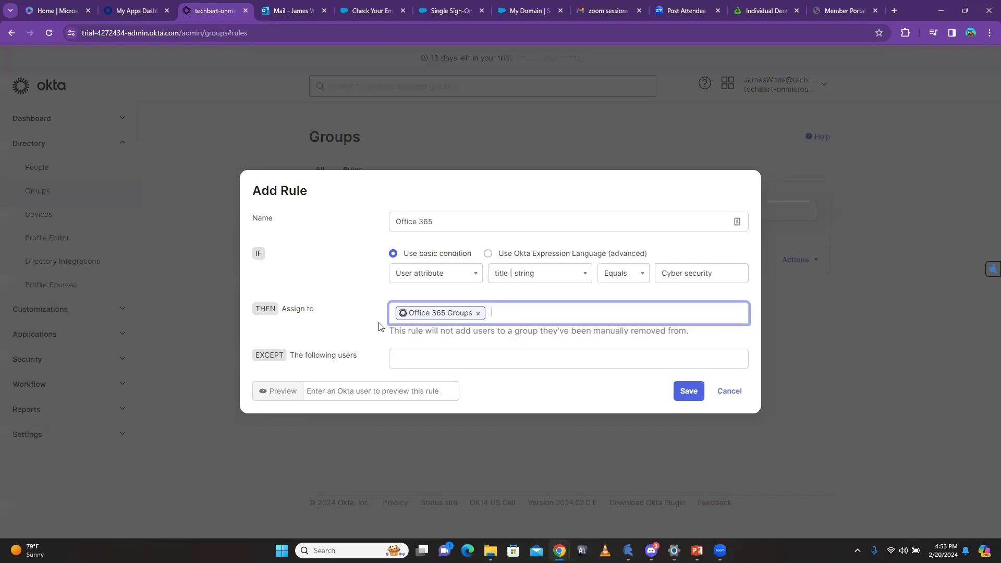
left_click(335, 392)
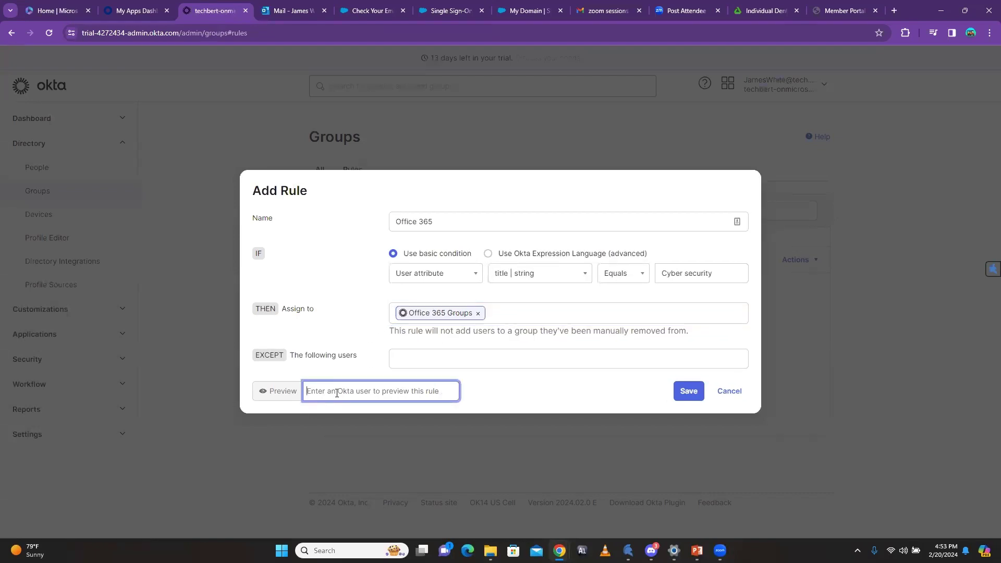
type("james")
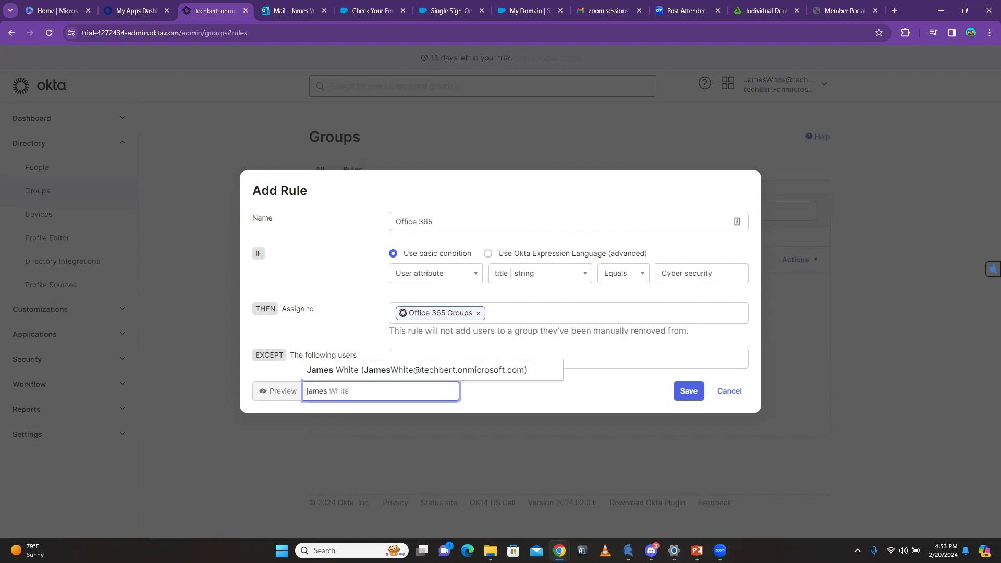
left_click(352, 371)
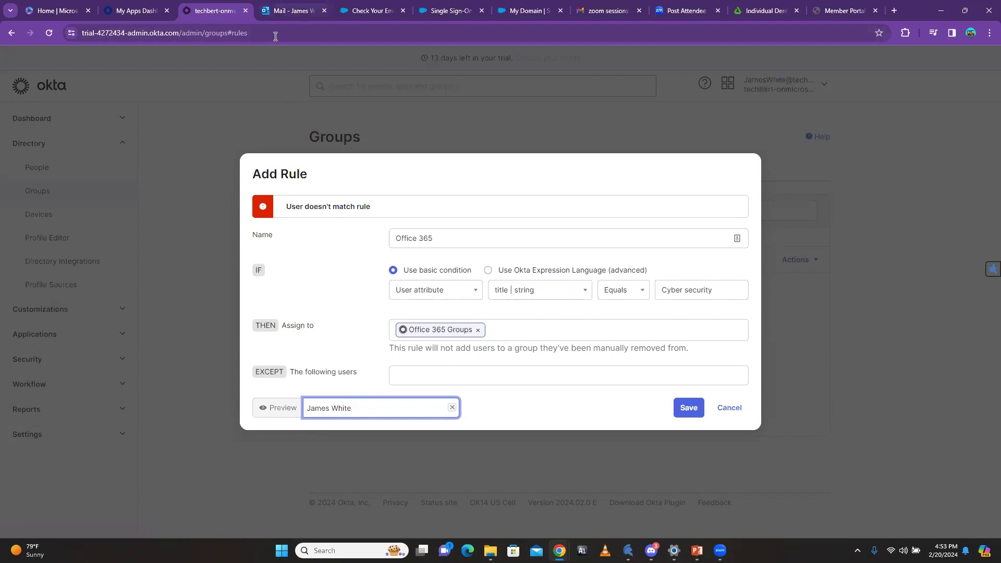
Step: In a duplicated admin tab, open the user's profile attributes for editing
right_click(215, 12)
left_click(242, 105)
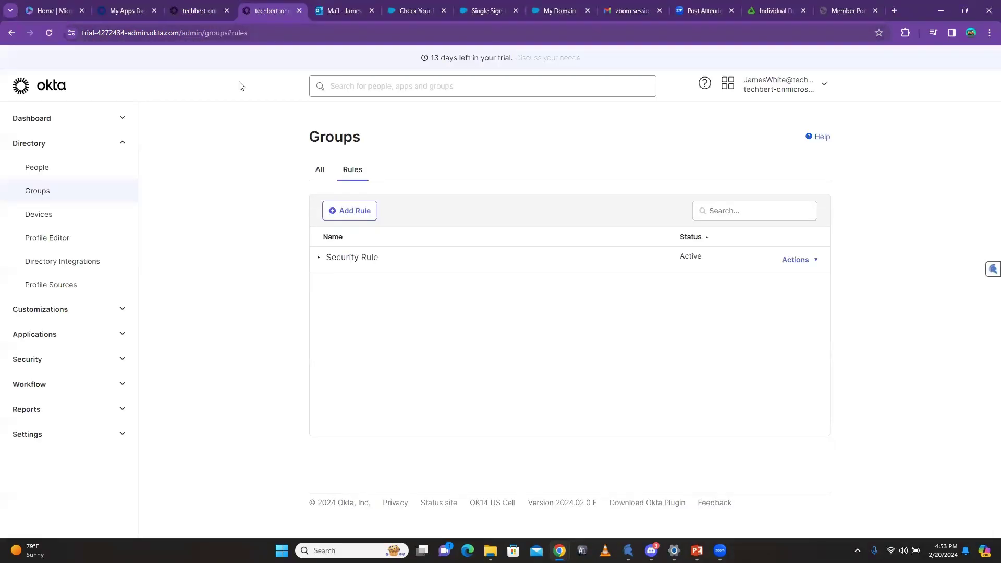
left_click(47, 171)
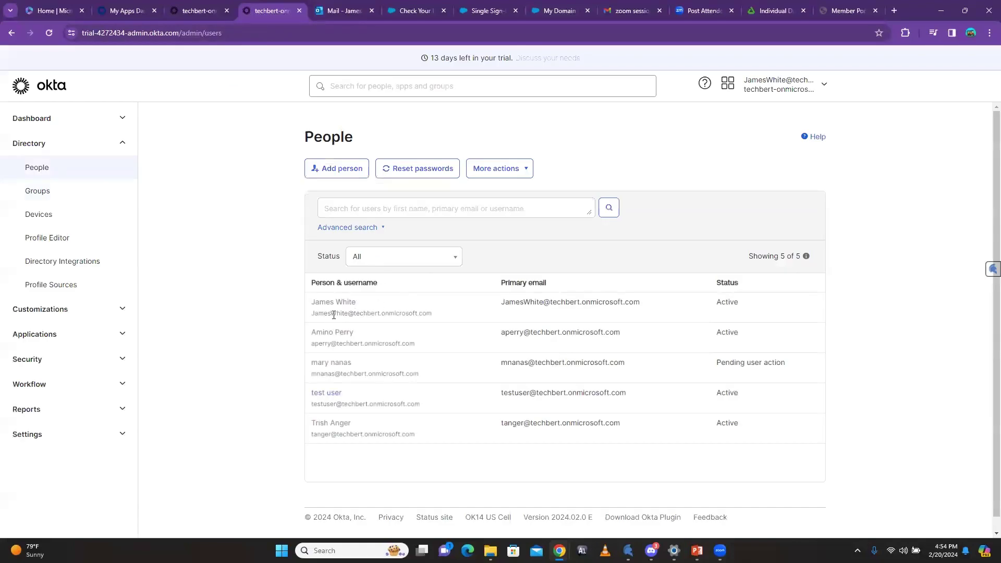
left_click(334, 304)
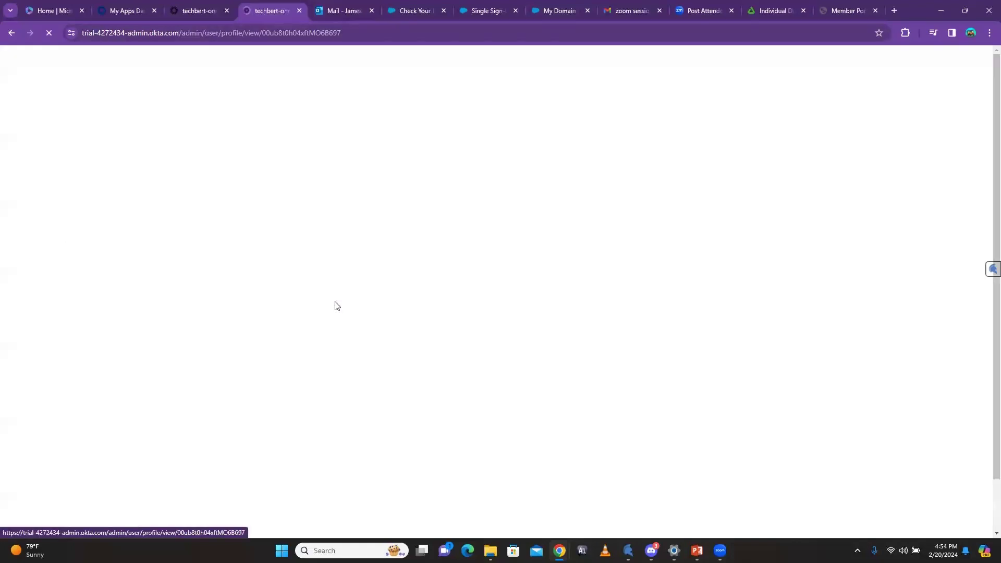
left_click(429, 209)
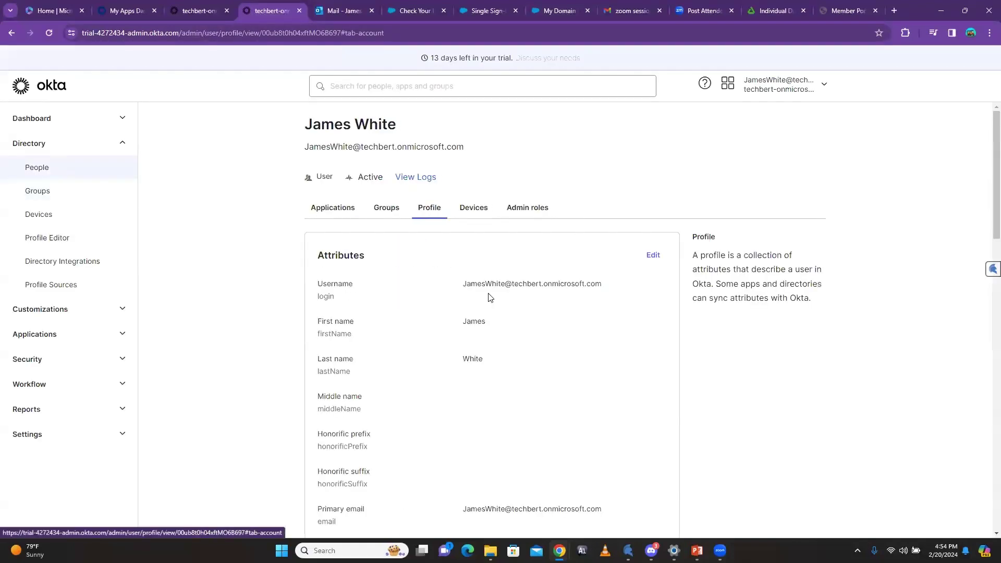
left_click(656, 254)
scroll(561, 386, "down", 6)
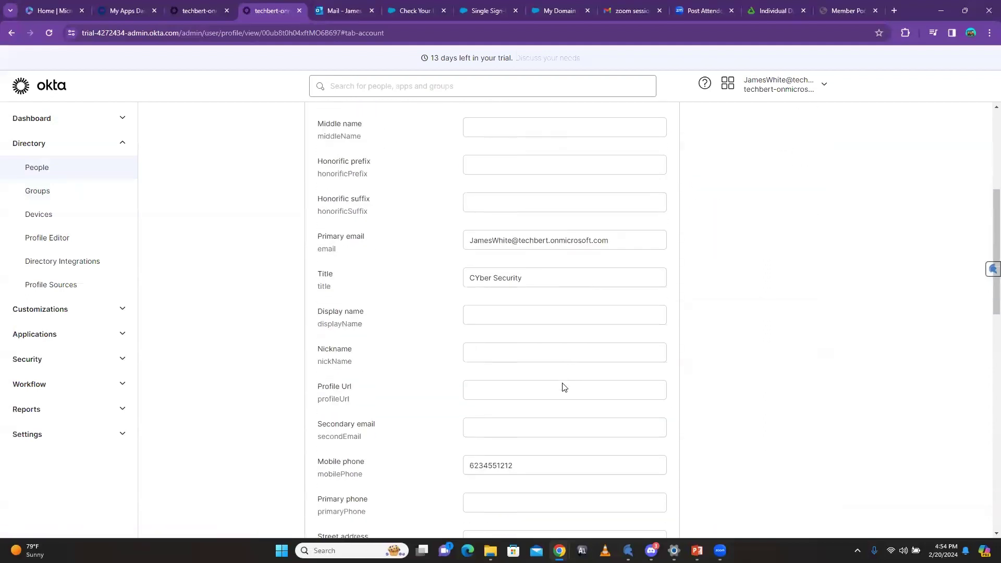
Step: Change the Title to 'Cybersecurity', copy that value, and save the profile
left_click(495, 240)
left_click_drag(523, 238, 364, 234)
type("c")
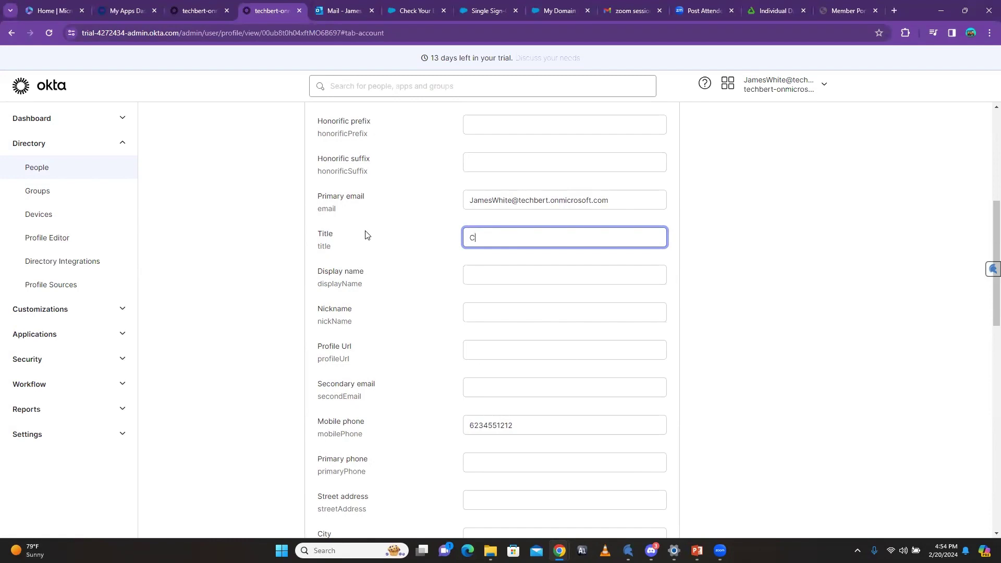
type("ybersecurity")
scroll(509, 232, "up", 4)
scroll(500, 301, "down", 2)
left_click_drag(526, 337, 456, 342)
right_click(489, 344)
left_click(516, 107)
scroll(610, 273, "up", 4)
scroll(619, 277, "down", 15)
scroll(616, 312, "down", 1)
left_click(606, 481)
Step: Change the rule's title condition to 'Cybersecurity' and rerun the preview for the same user
left_click(198, 13)
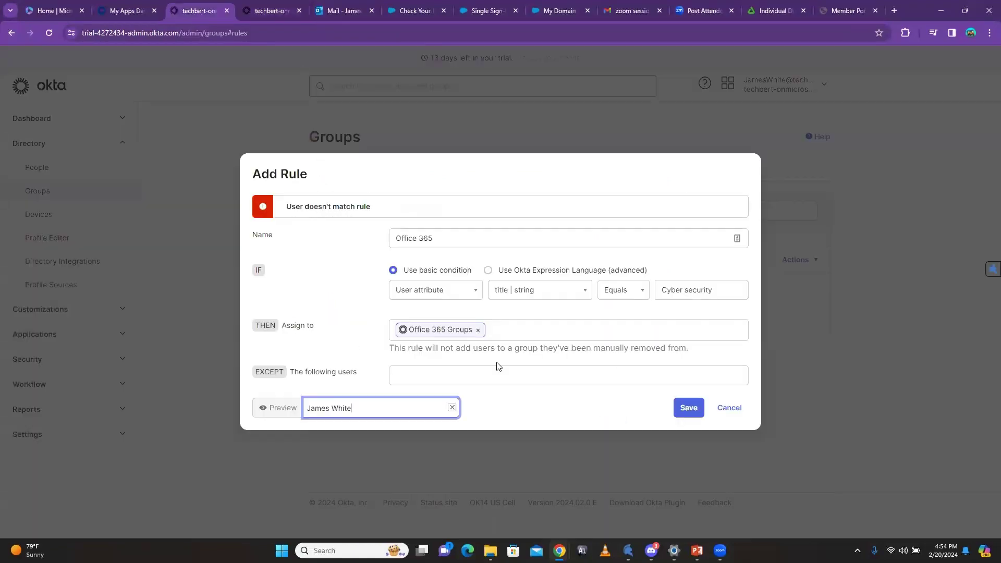
left_click(664, 290)
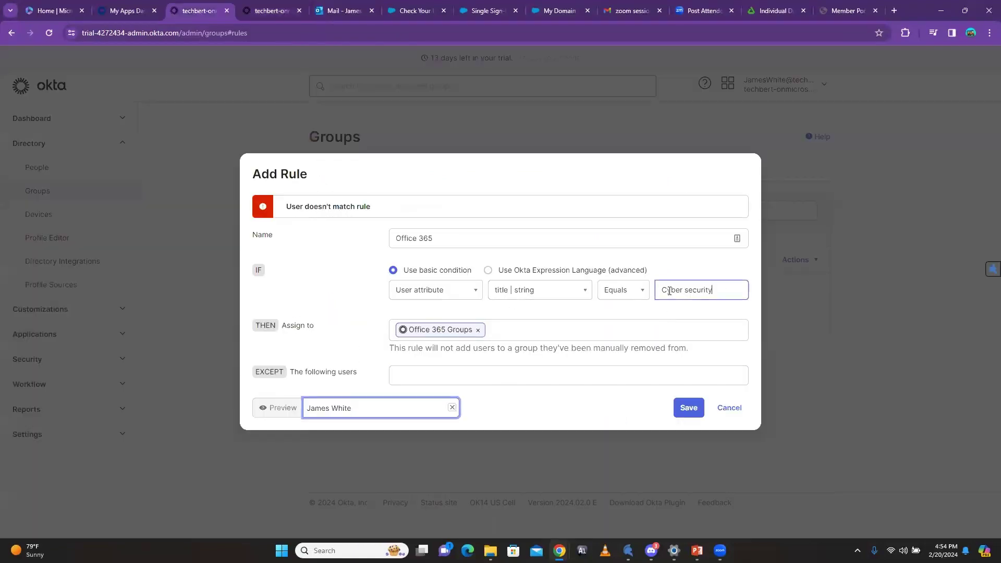
key("ctrl+a")
type("Cybersecurity")
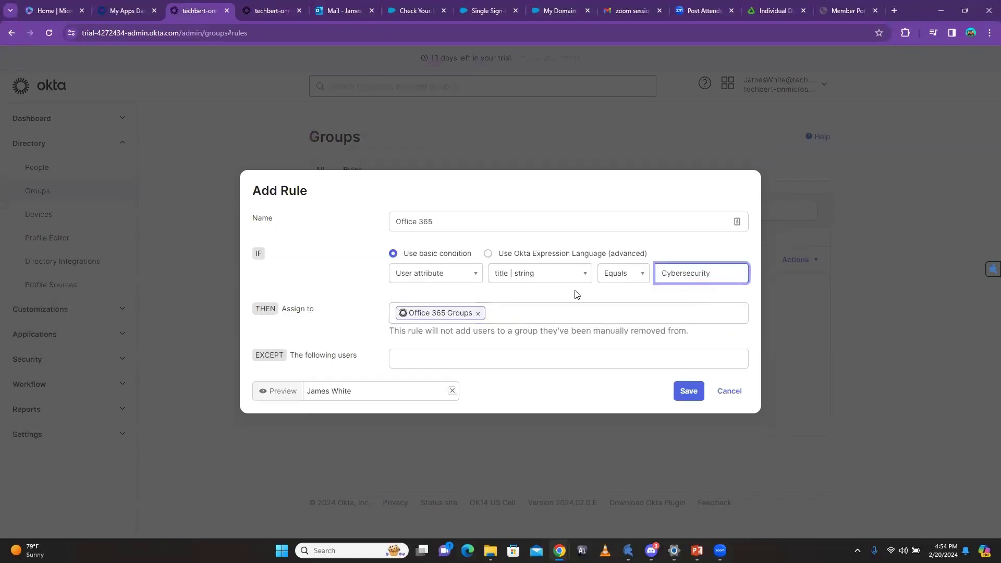
left_click(360, 394)
key("ctrl+a")
key("BackSpace")
type("james wh")
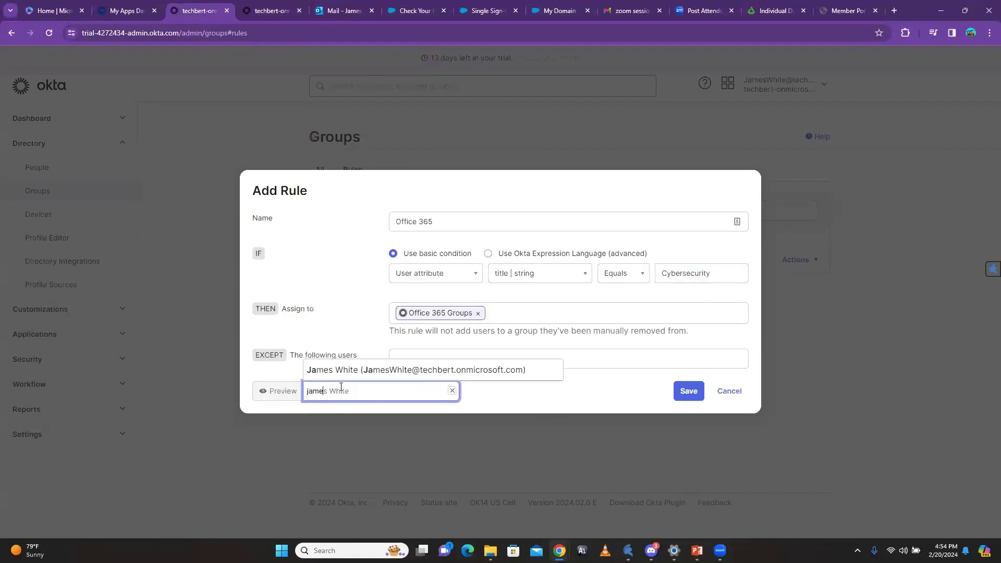
left_click(357, 368)
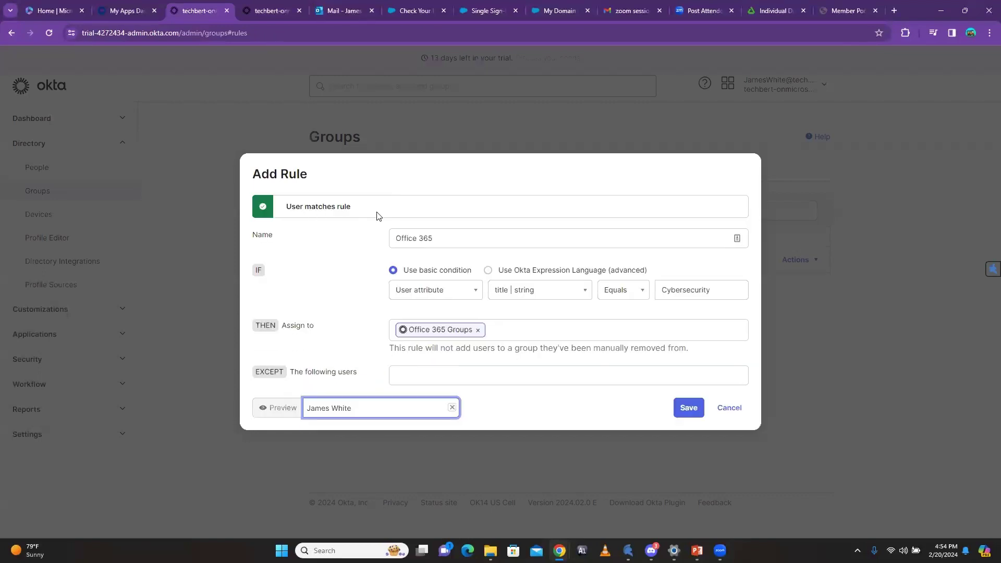
Step: After rechecking the user's profile, save the Office 365 rule
left_click(259, 12)
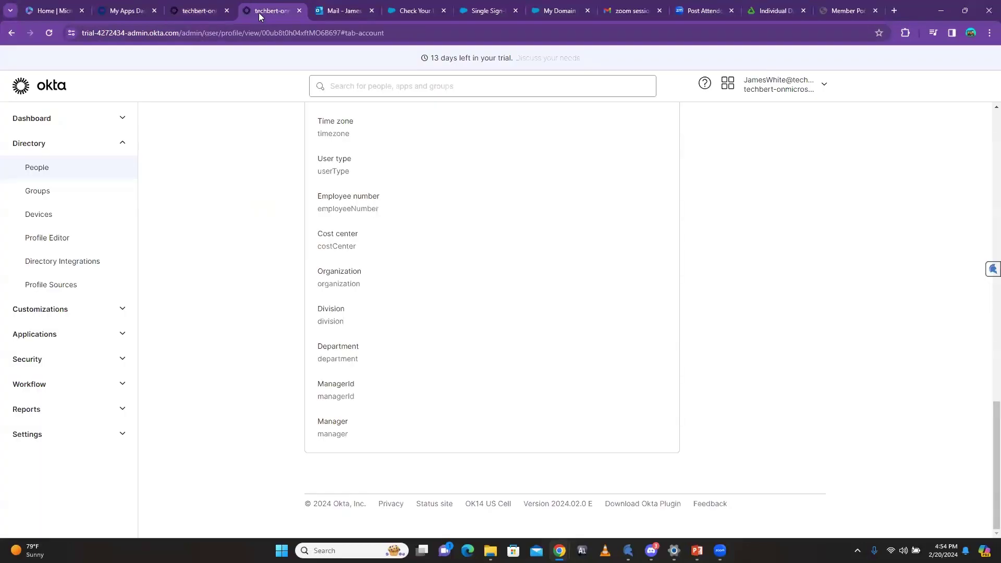
scroll(431, 321, "up", 10)
scroll(426, 315, "up", 7)
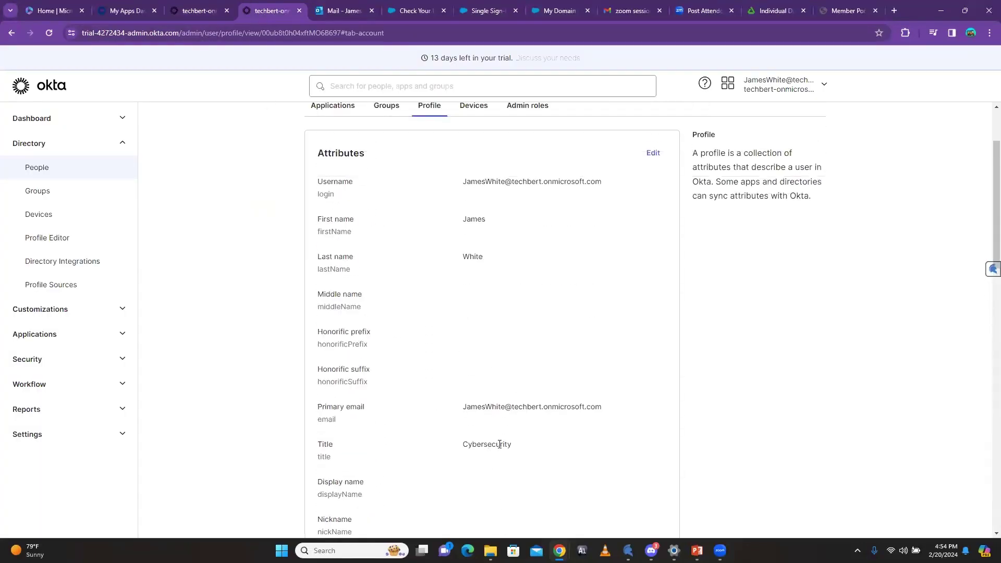
left_click(187, 11)
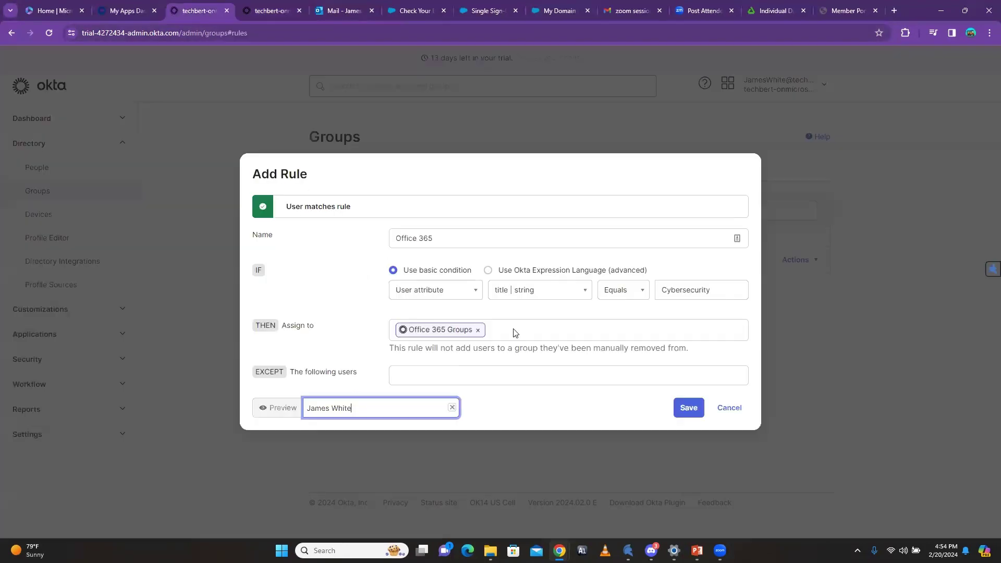
left_click(687, 409)
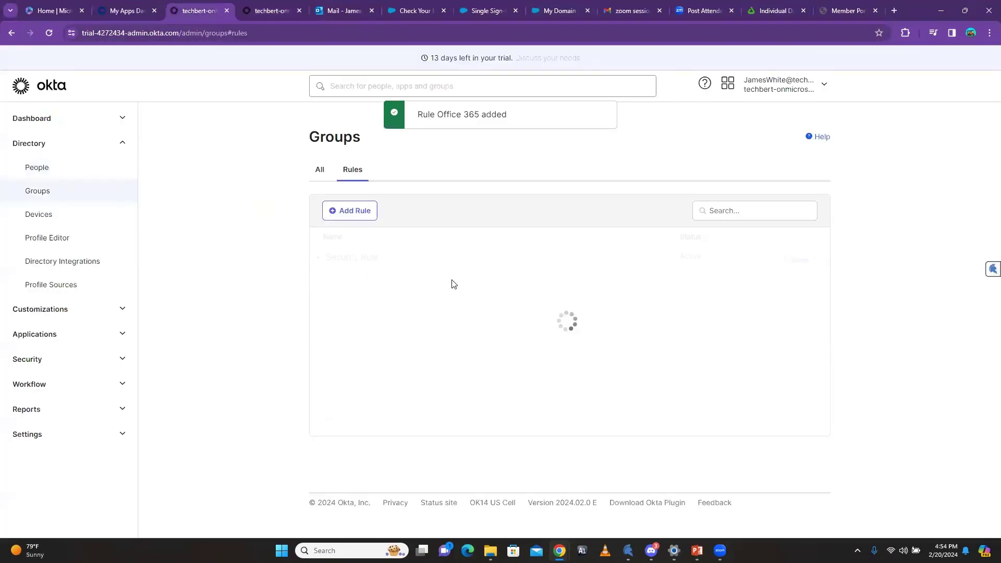
Step: Activate the Office 365 rule and check that Office 365 Groups now holds one user
left_click(813, 289)
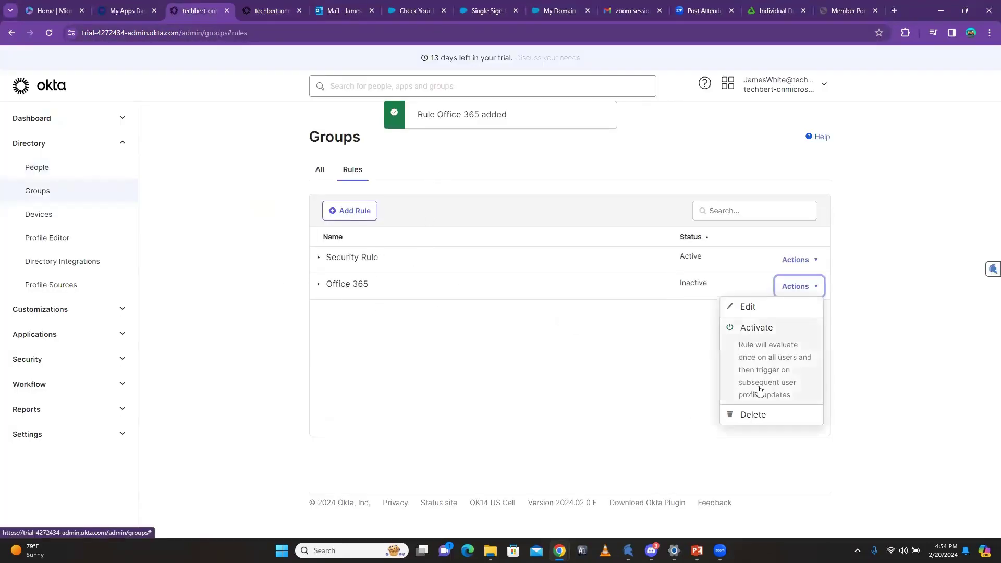
left_click(763, 360)
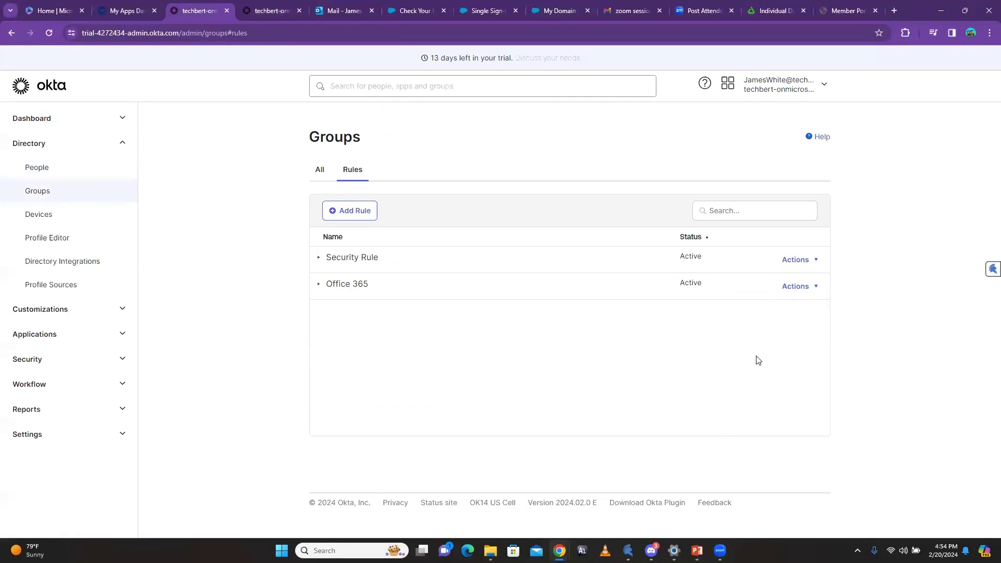
left_click(316, 172)
left_click(37, 192)
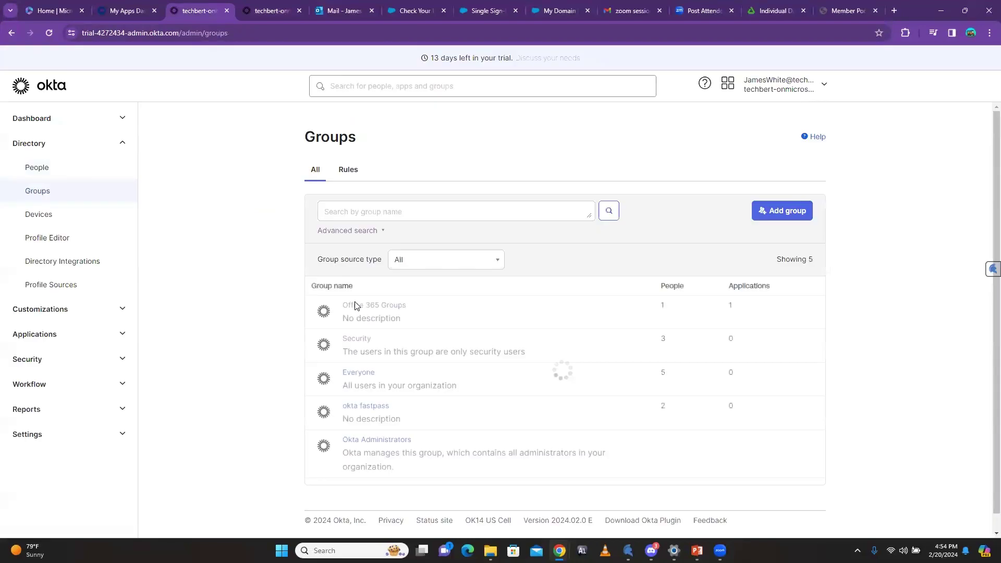
left_click(365, 308)
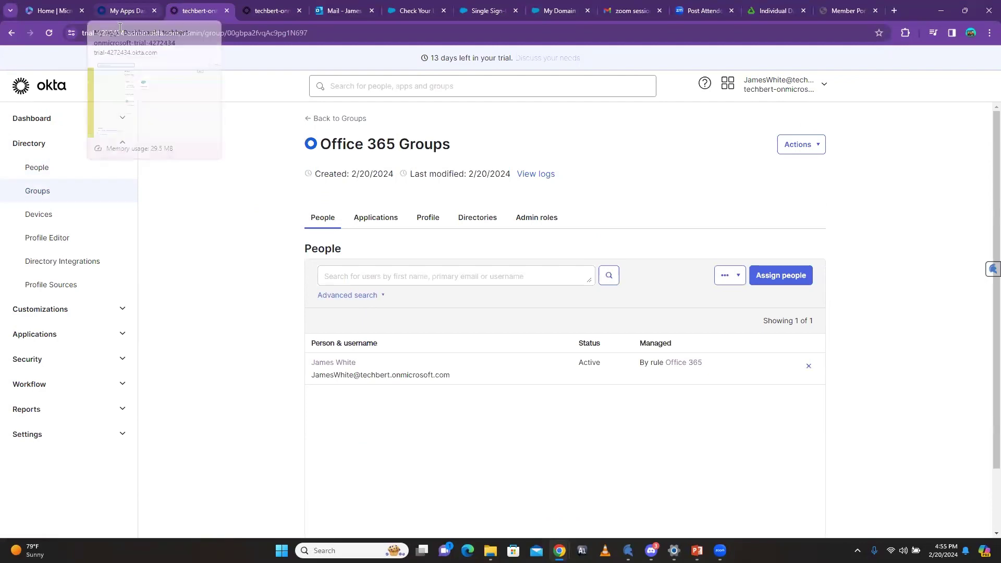
left_click(122, 12)
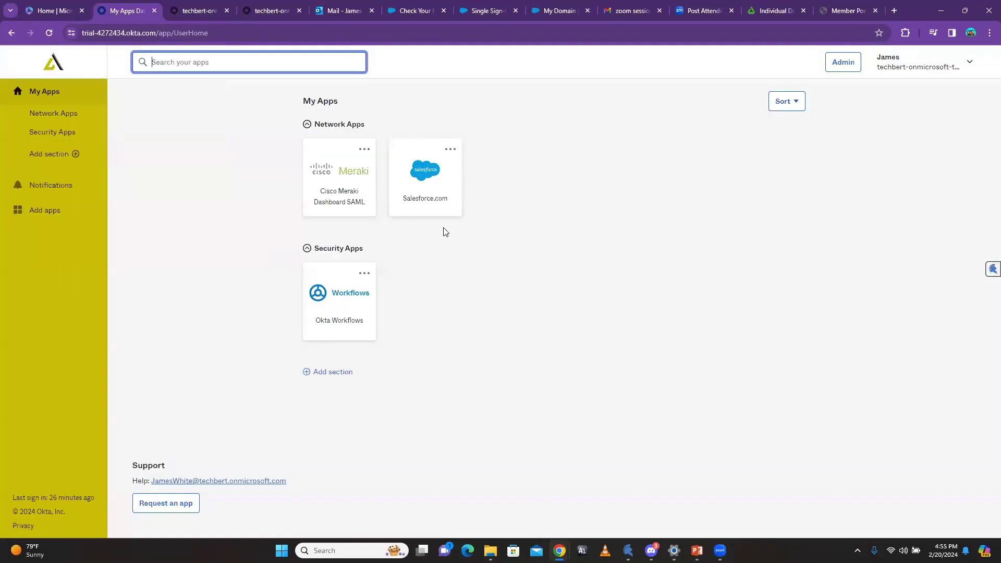
Step: Reload My Apps so the Office 365 apps appear under Network Apps
left_click(48, 33)
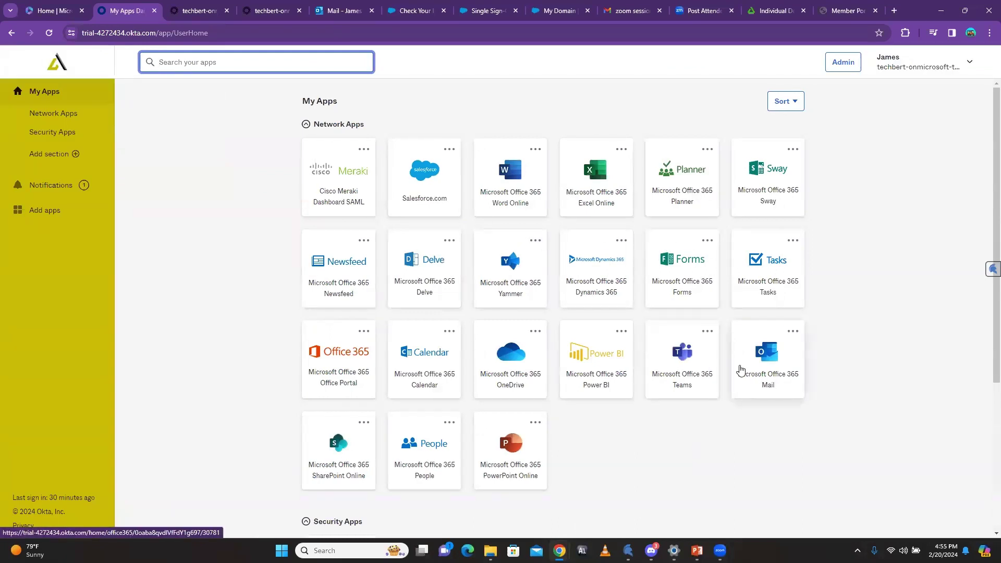
left_click(193, 12)
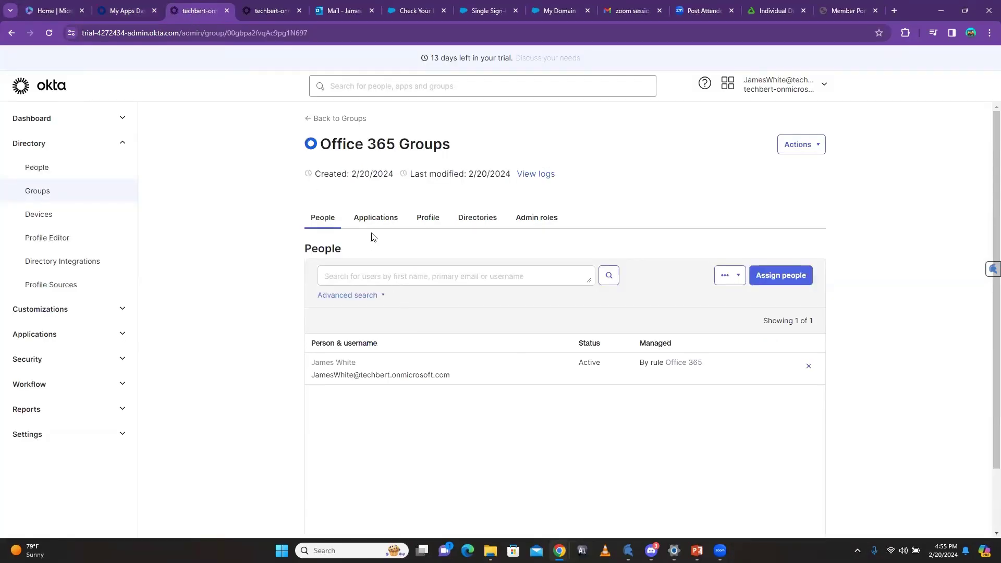
left_click(313, 118)
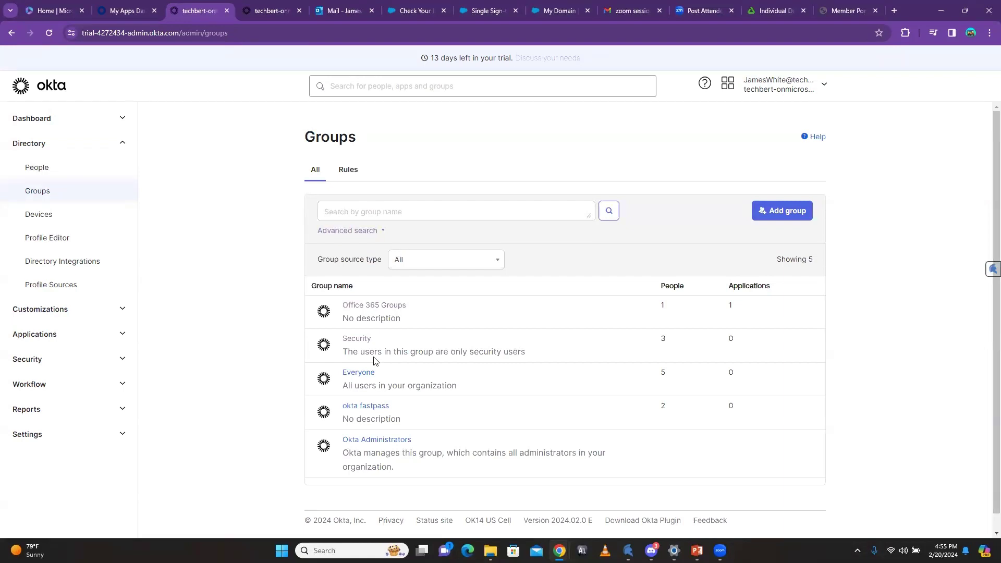
left_click(372, 307)
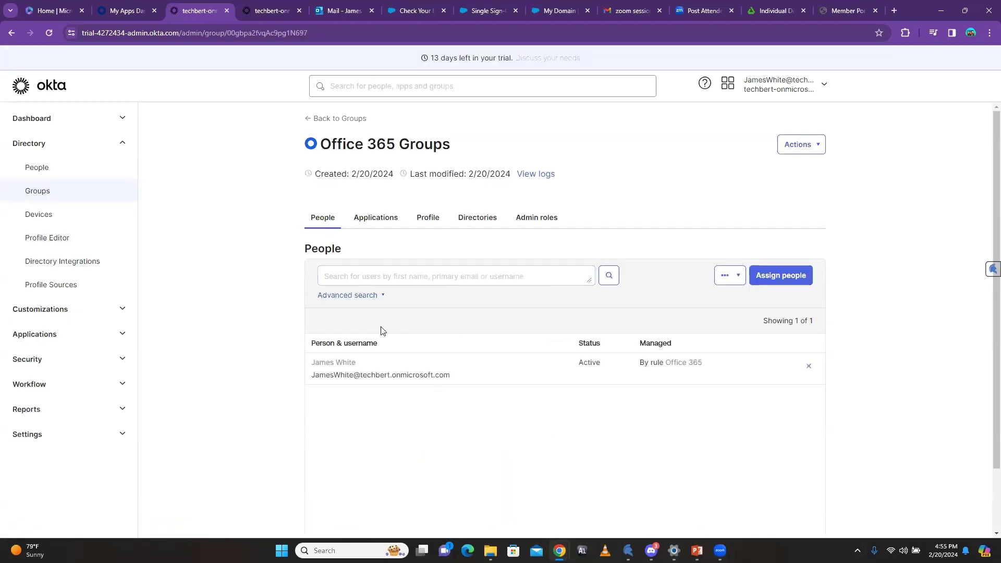
left_click(371, 219)
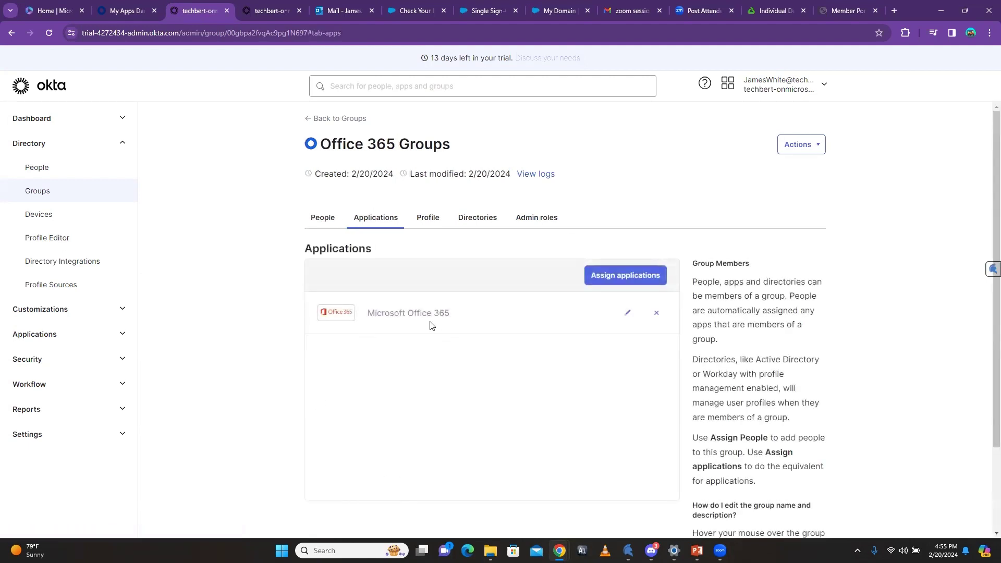
left_click(311, 120)
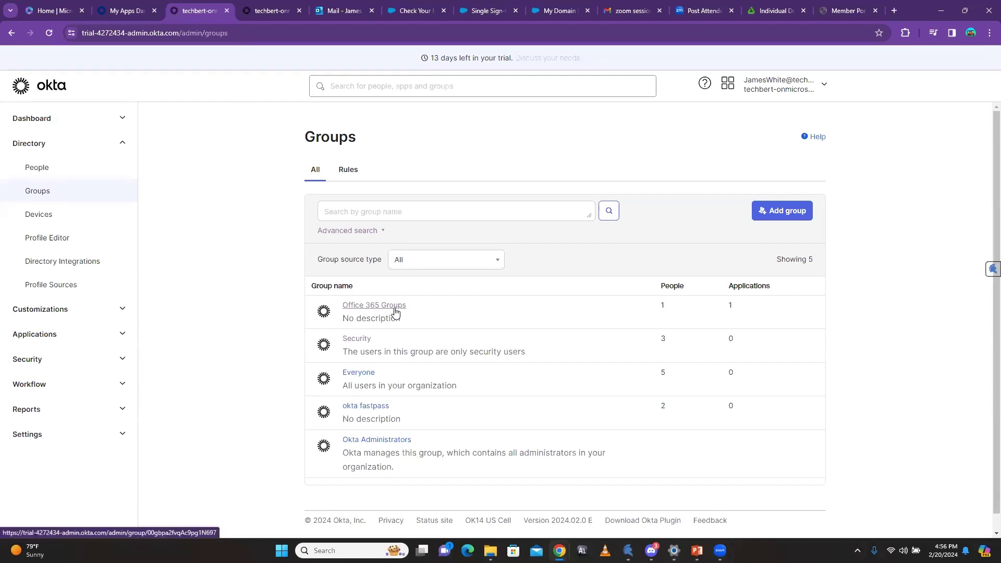
left_click(369, 308)
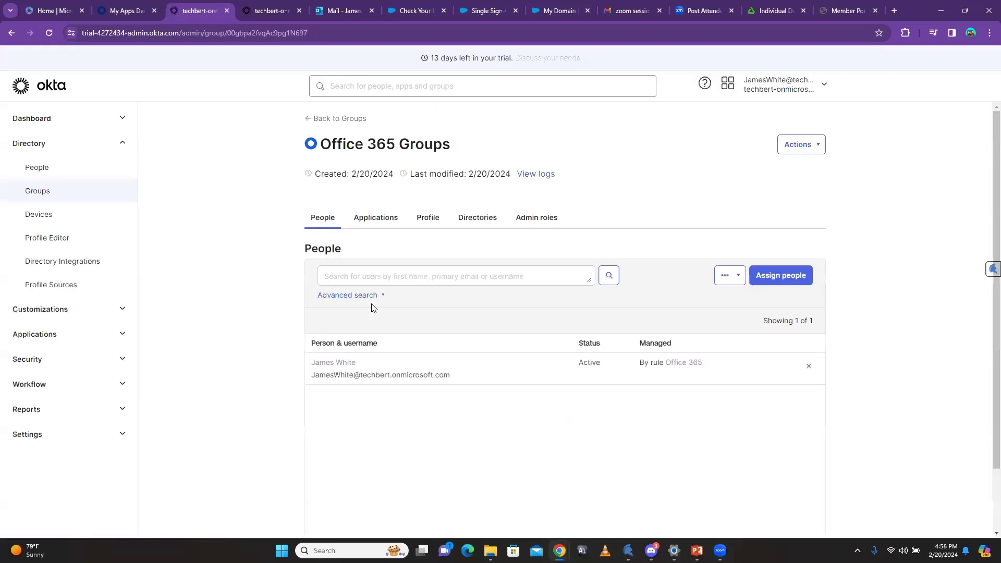
Step: Open the Assign people page for Office 365 Groups, listing its four available users
left_click(780, 276)
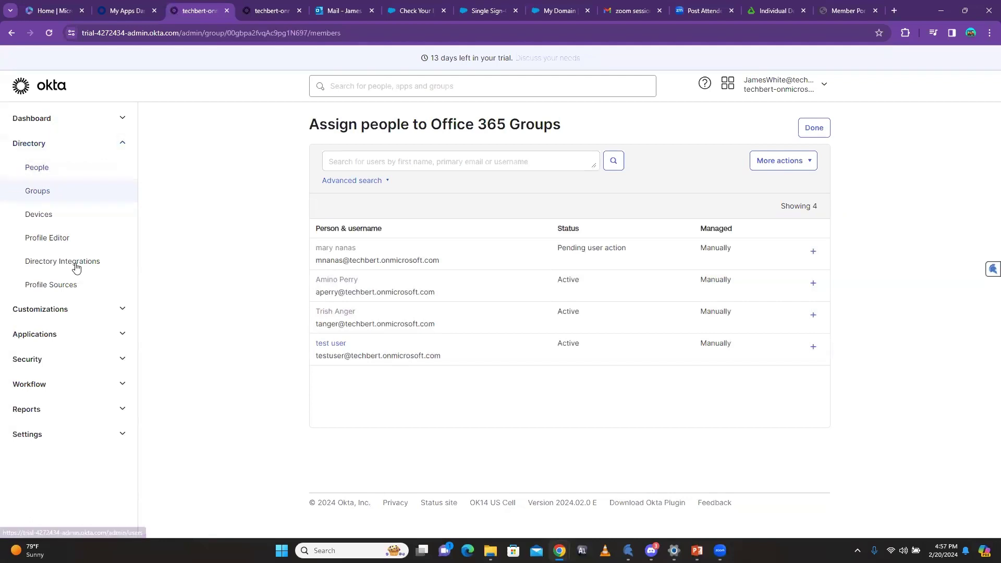
Step: Review the active applications, including Salesforce.com, then open the Directory's Groups list
left_click(114, 334)
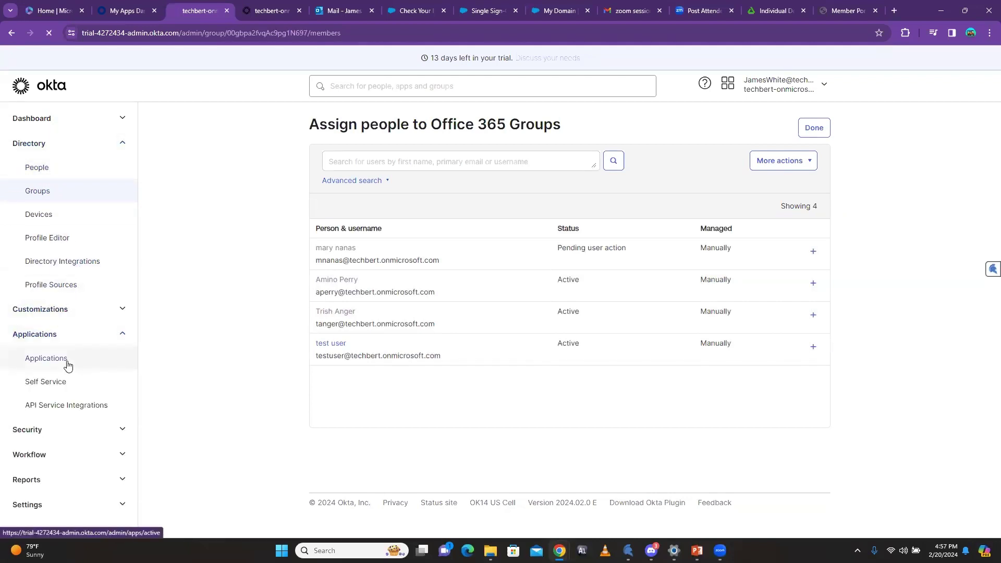
left_click(68, 364)
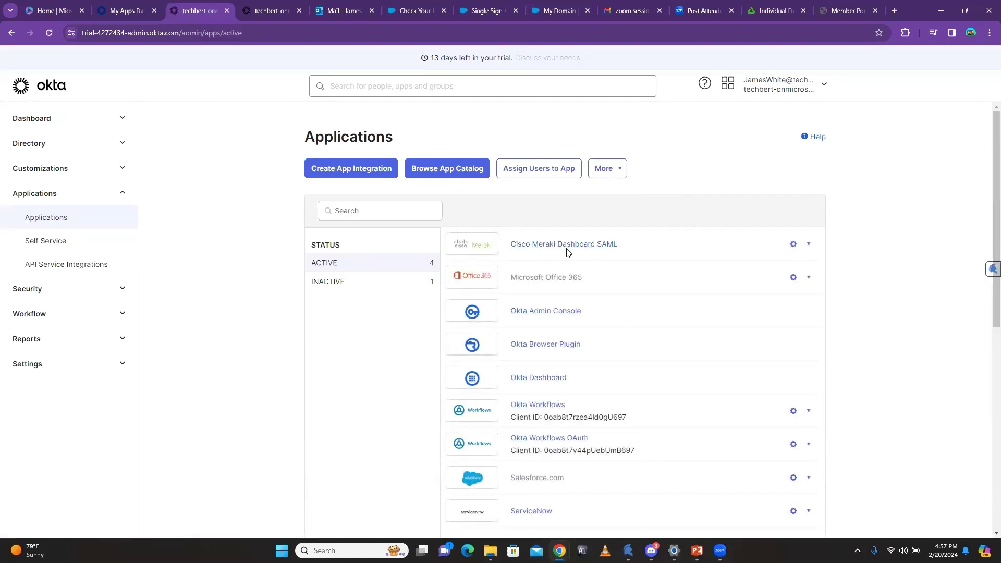
left_click(123, 194)
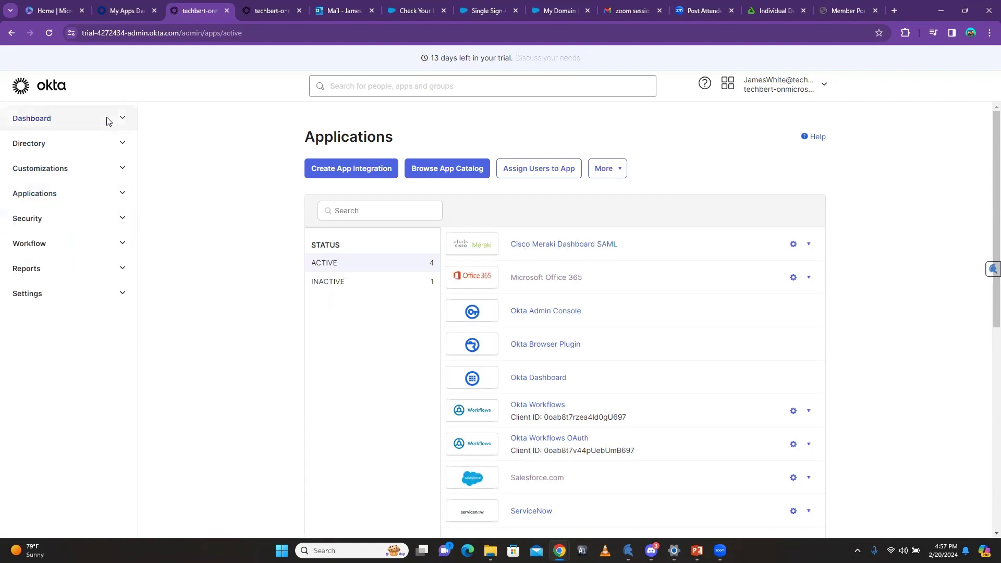
left_click(121, 149)
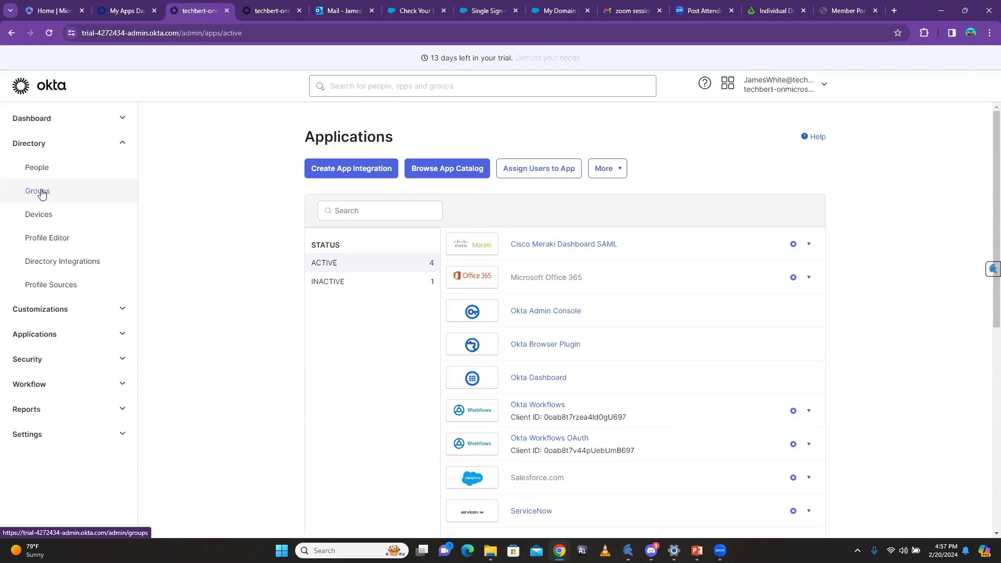
scroll(527, 501, "down", 4)
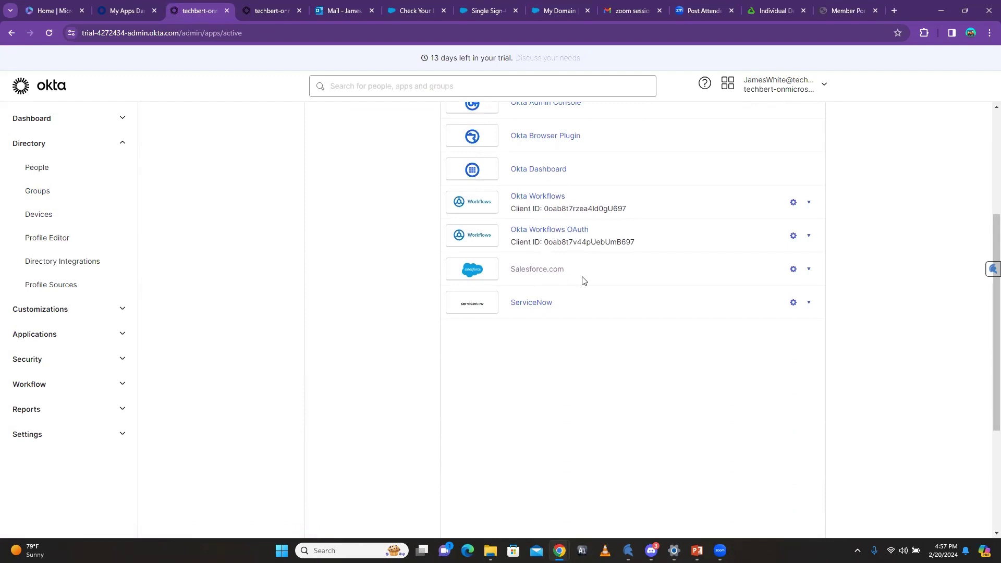
left_click(55, 192)
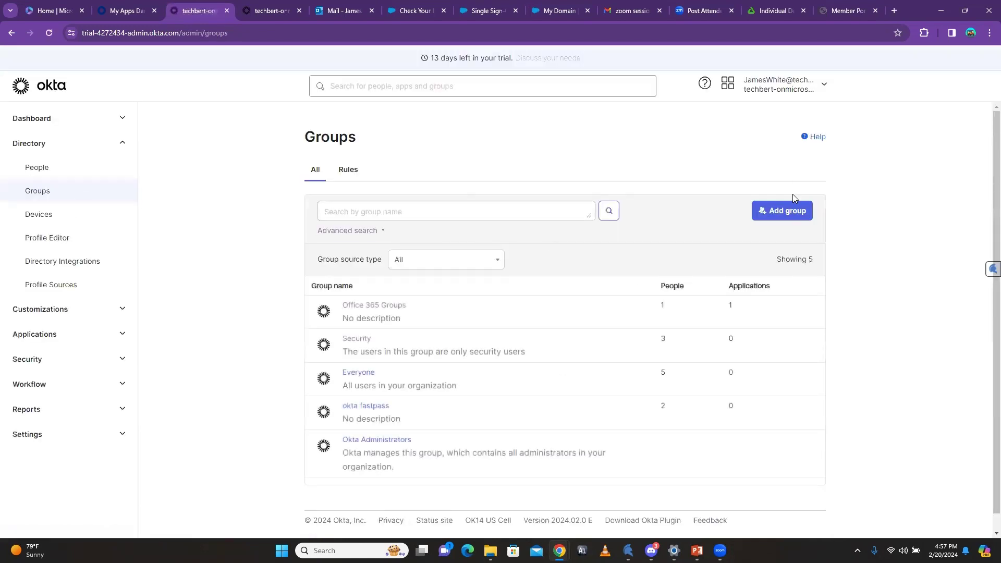
Step: Add a group named SalesForce, refresh the Groups list and open the new group
left_click(785, 210)
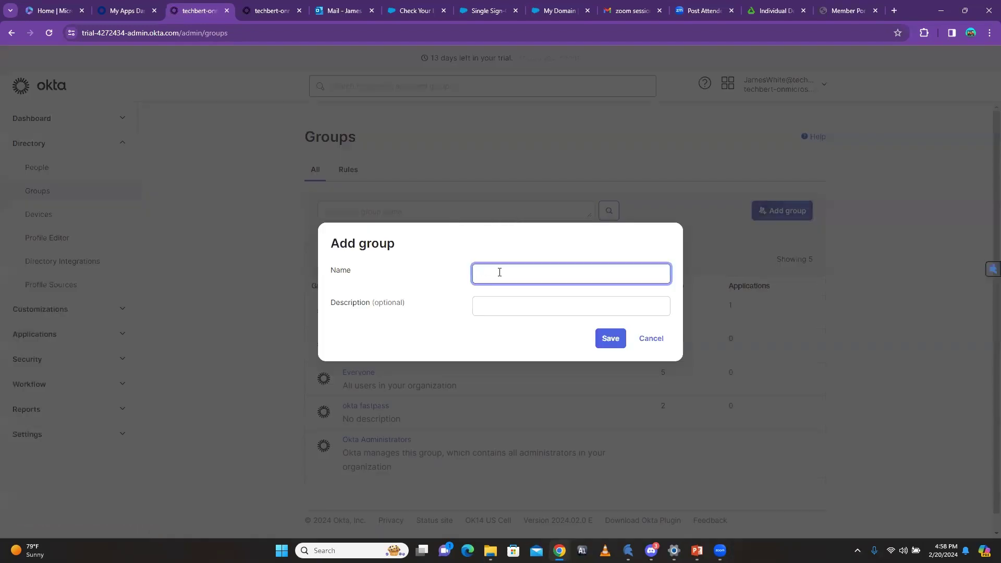
type("Sasle")
key("BackSpace")
key("BackSpace")
type("ales")
left_click(610, 338)
left_click(511, 281)
type("Force")
left_click(608, 338)
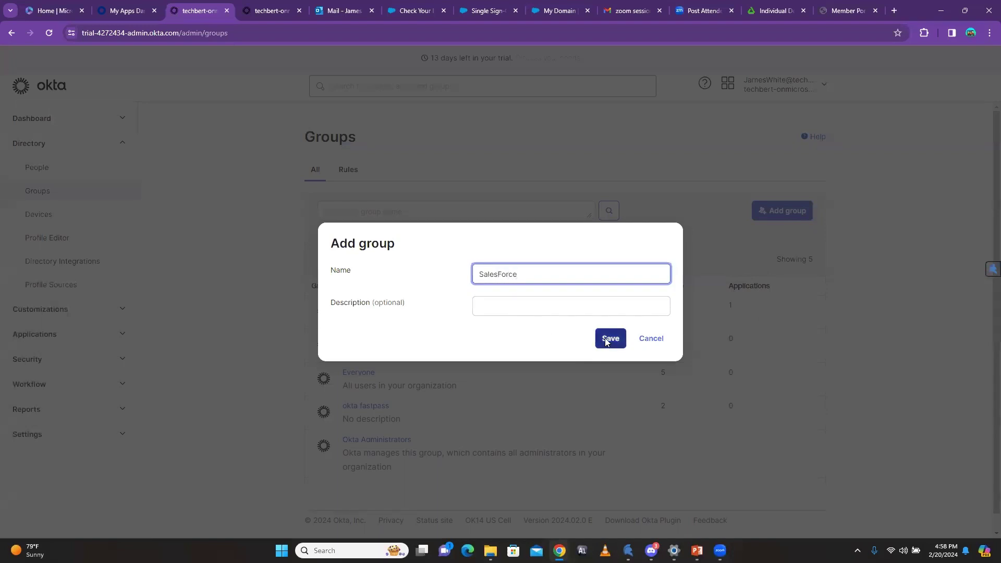
left_click(41, 31)
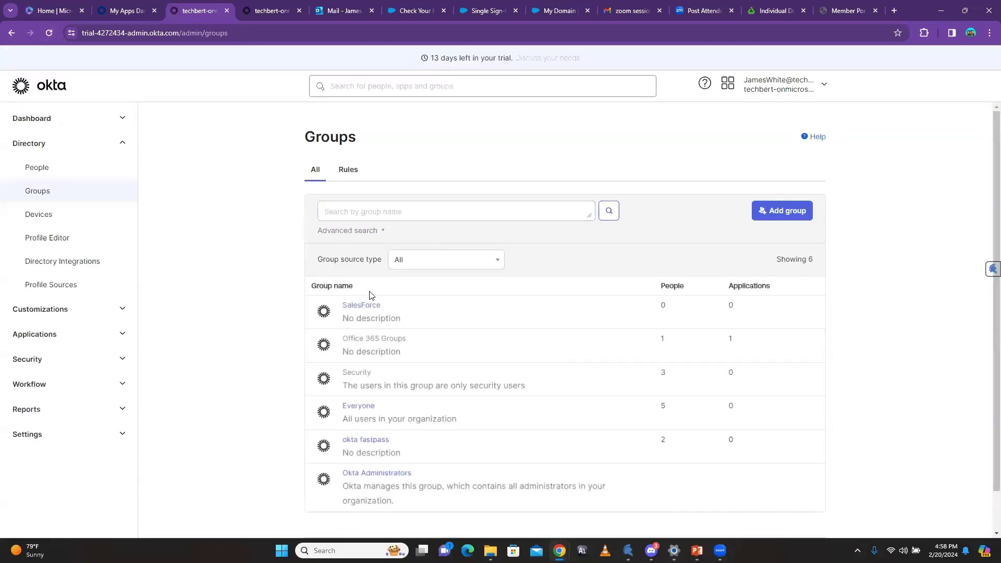
left_click(362, 309)
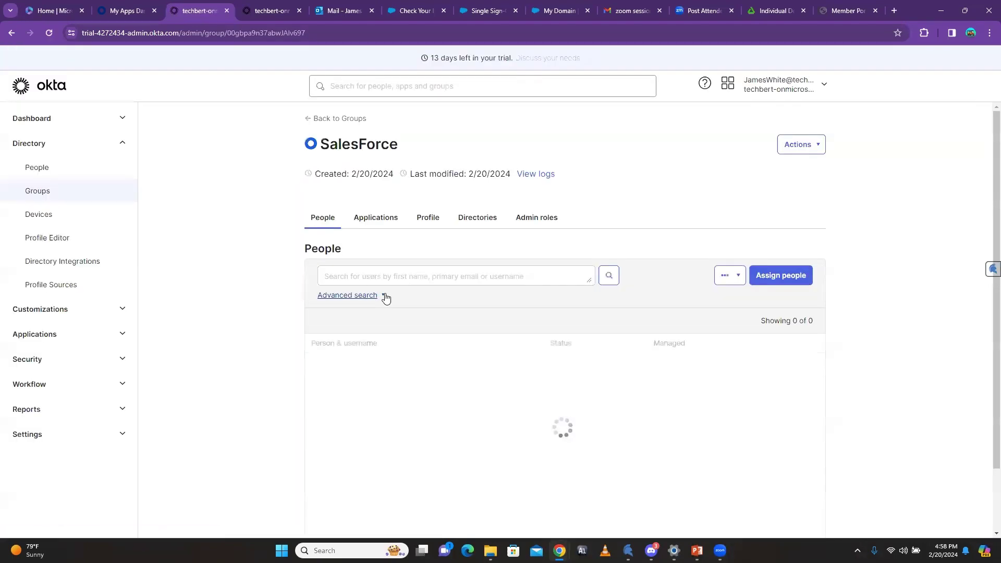
Step: Assign the Salesforce.com app from the SalesForce group's Applications tab, then go back to Groups
left_click(376, 217)
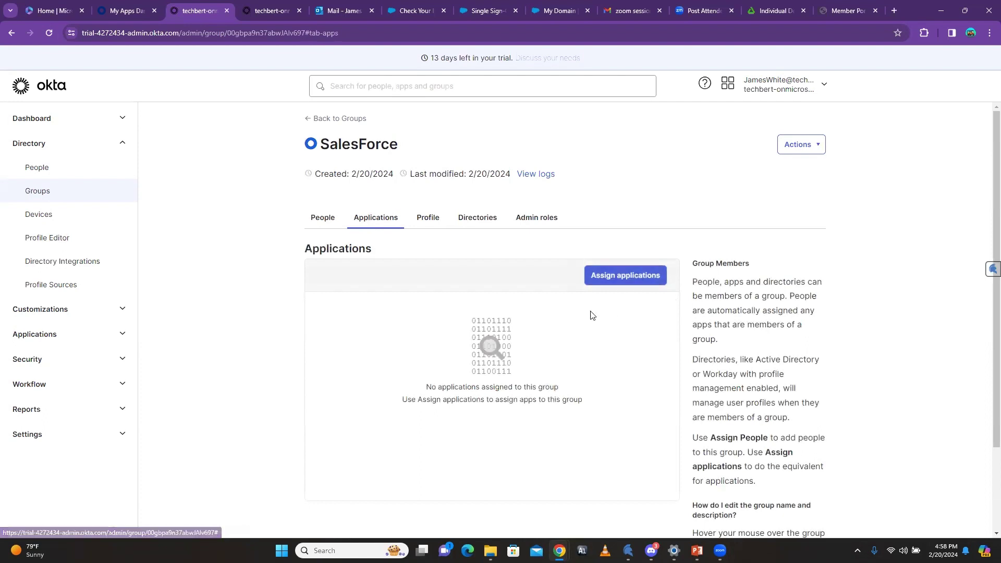
left_click(603, 280)
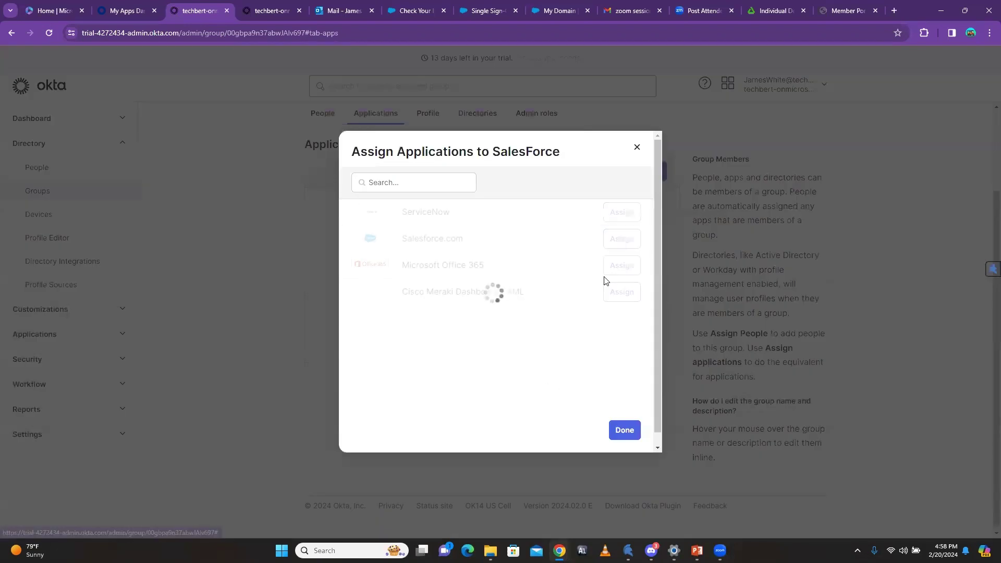
left_click(622, 239)
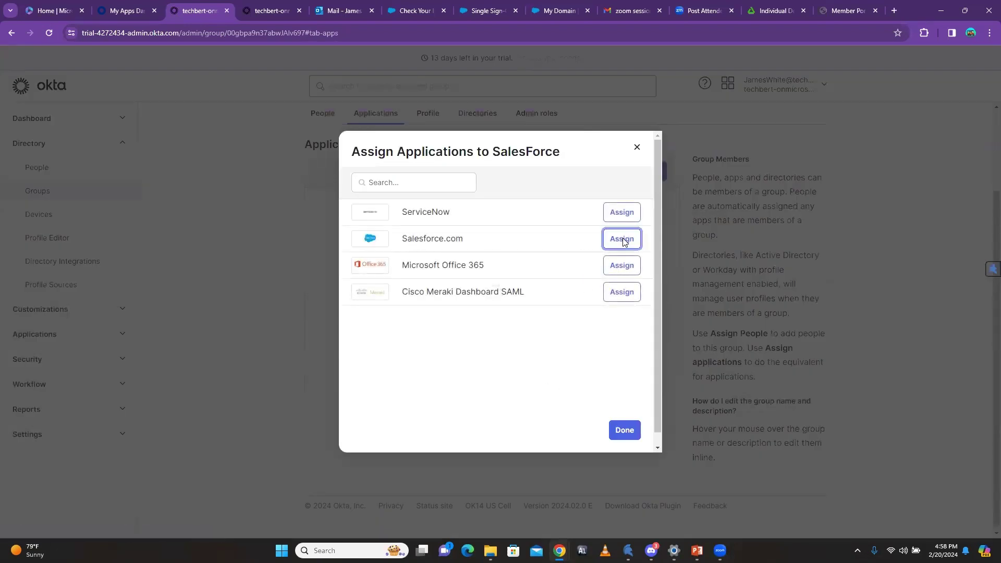
left_click(626, 432)
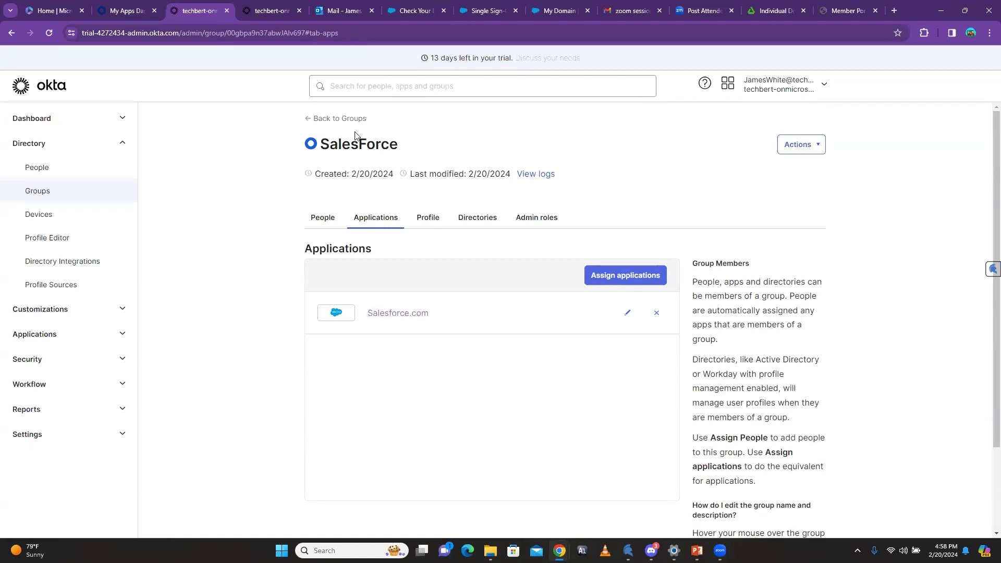
left_click(307, 119)
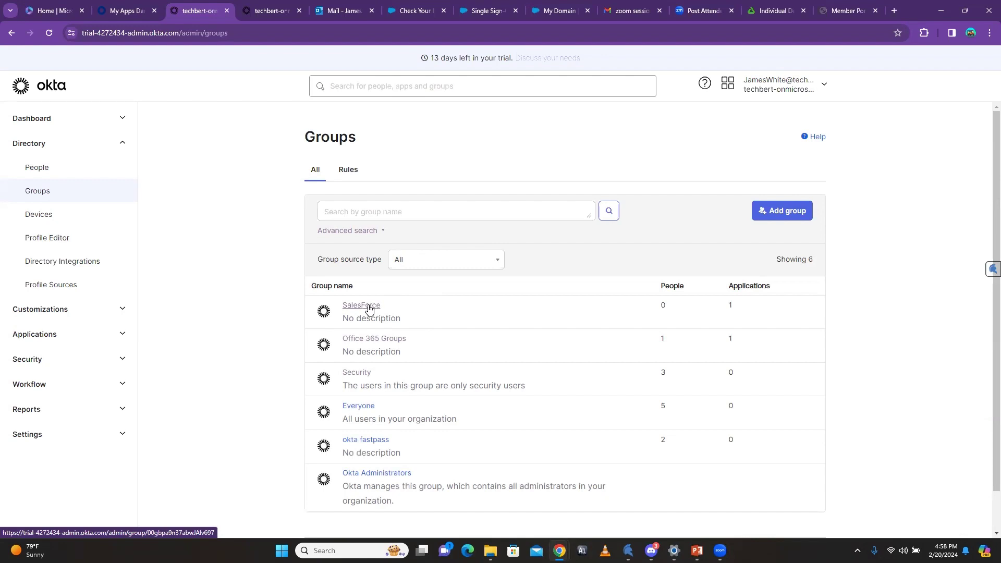
Step: Open the SalesForce group from the Groups list to see its empty People tab
left_click_drag(288, 281, 290, 297)
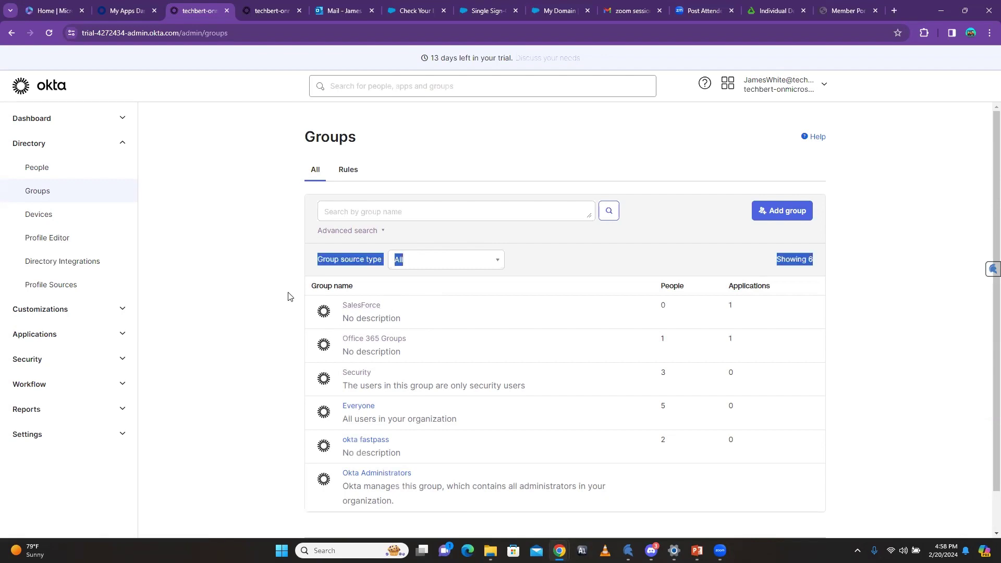
left_click(292, 307)
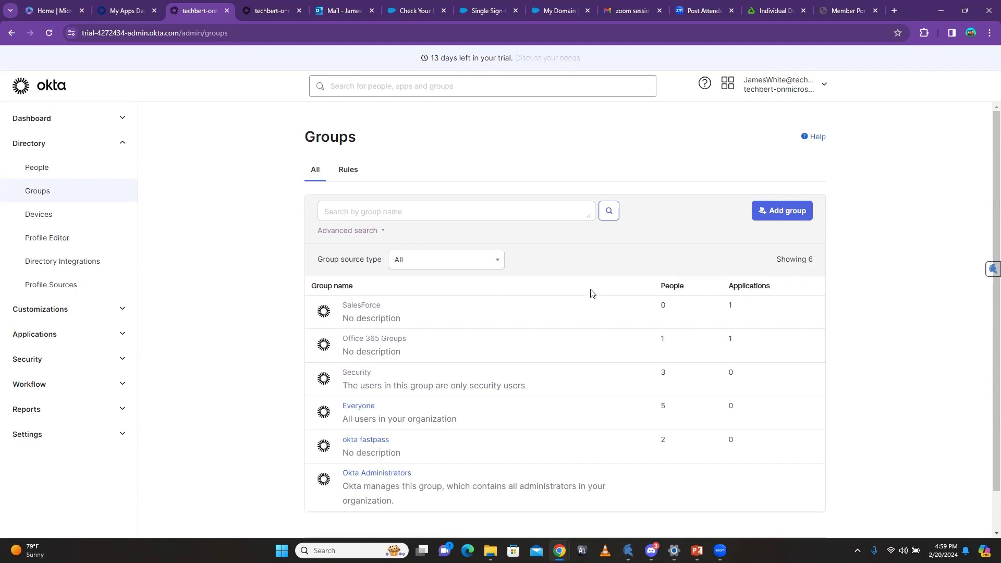
left_click(356, 309)
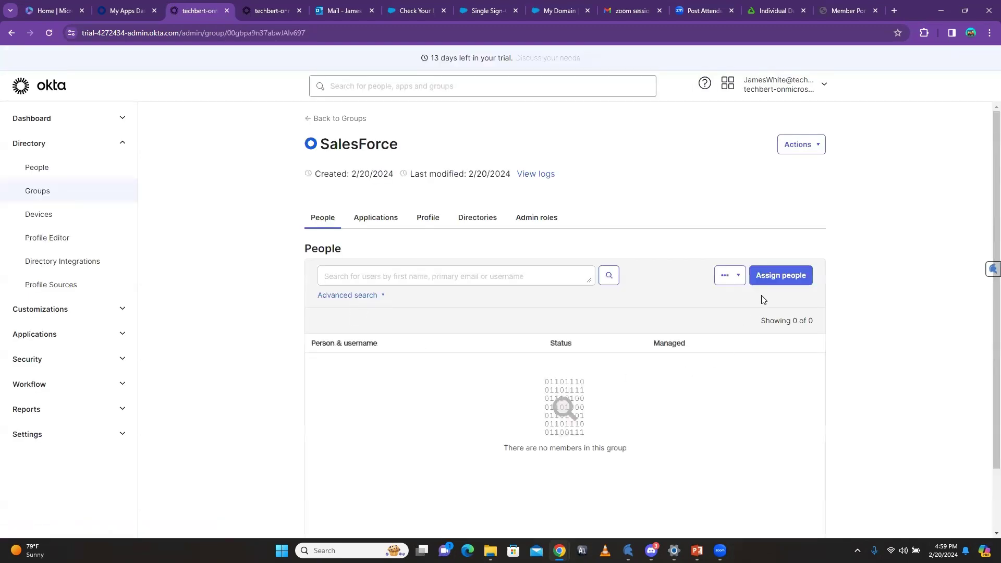
Step: Choose CSV import for assigning people to SalesForce and open the downloaded template in Excel
left_click(779, 277)
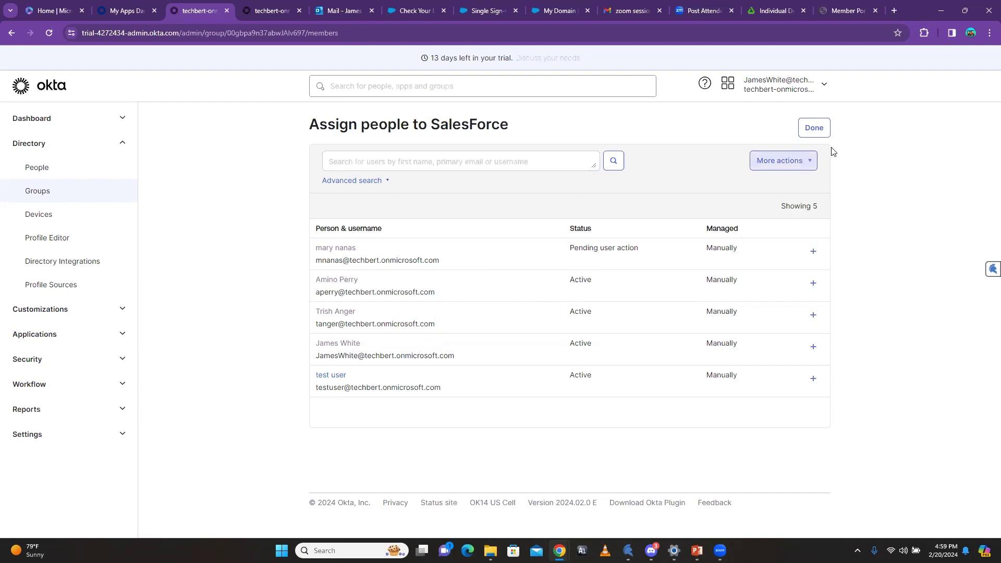
left_click(809, 163)
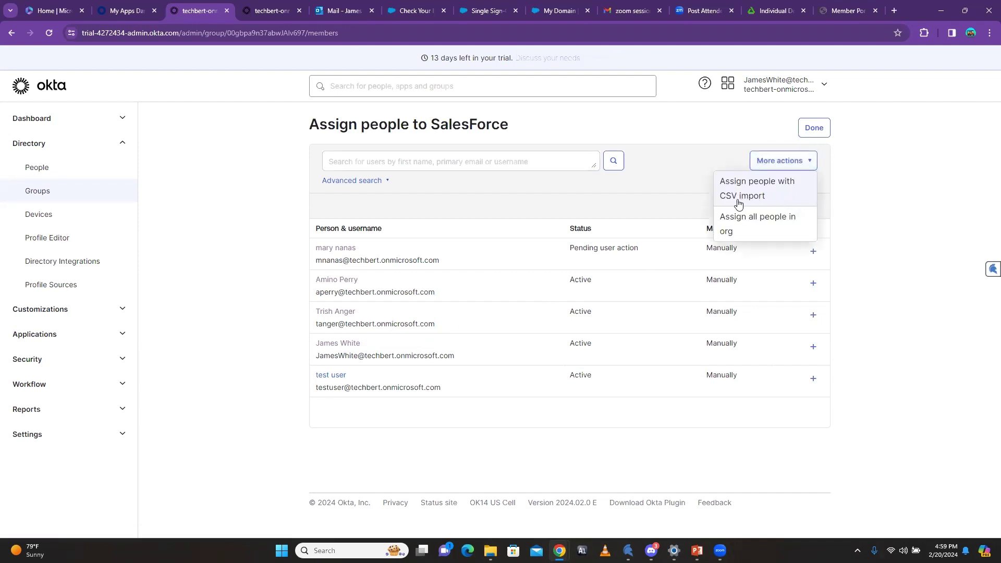
left_click(760, 191)
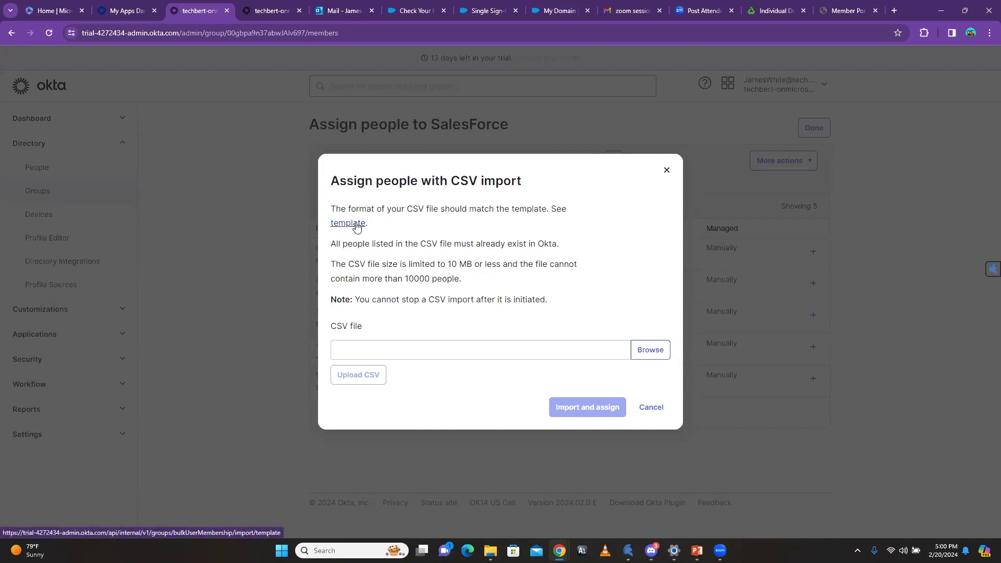
left_click(356, 224)
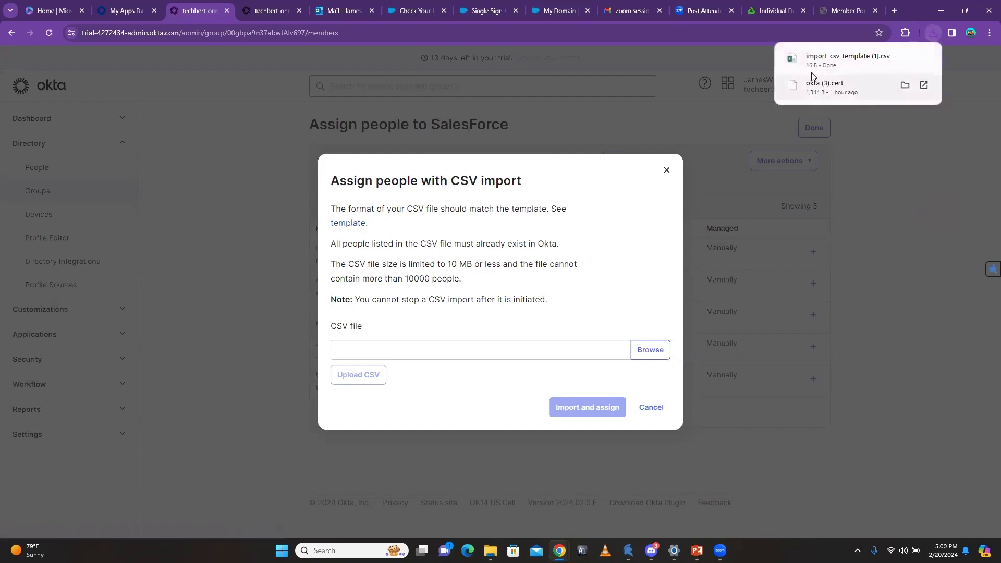
left_click(859, 60)
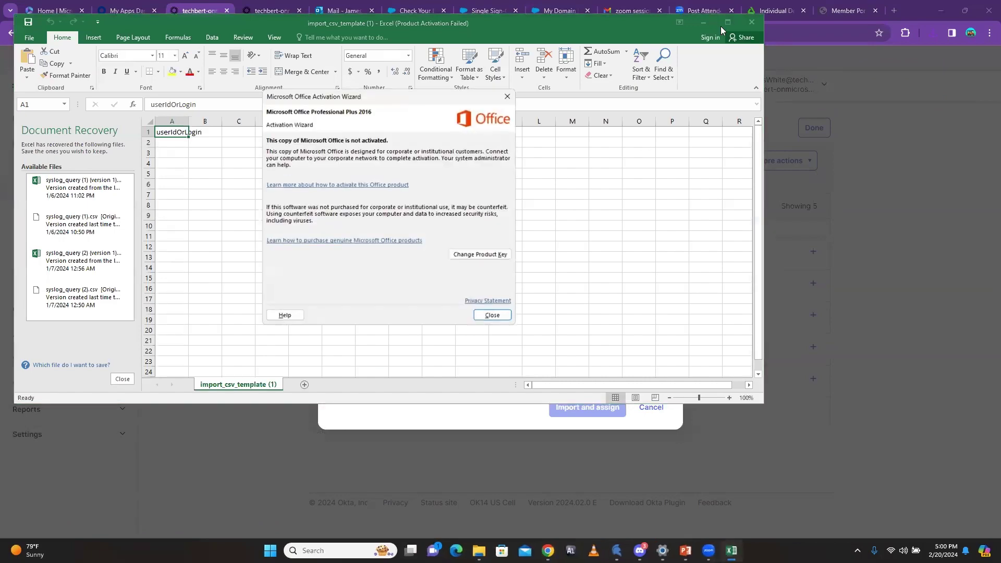
Step: Widen column A and enter the first user's login e-mail in cell A2
left_click(491, 314)
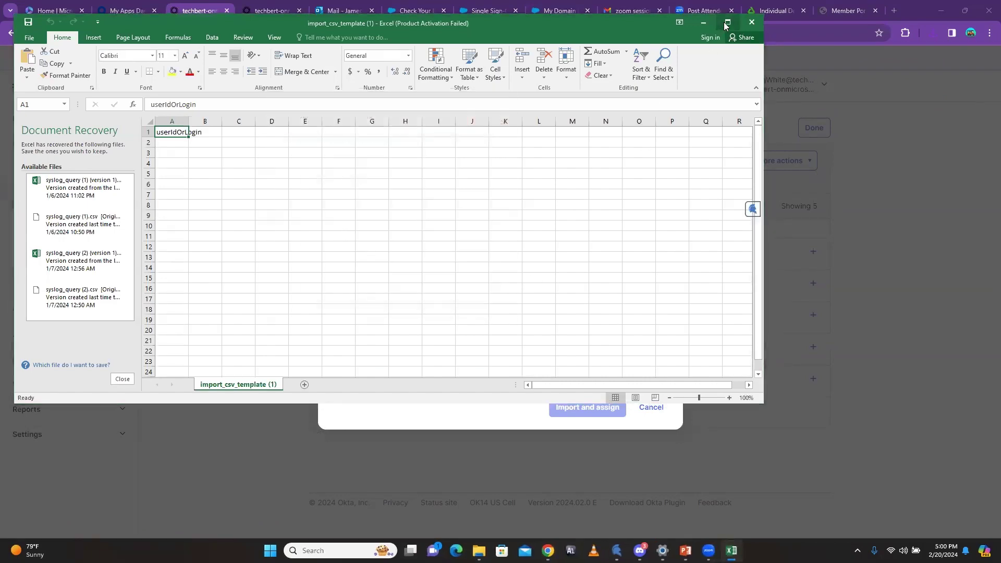
left_click(726, 23)
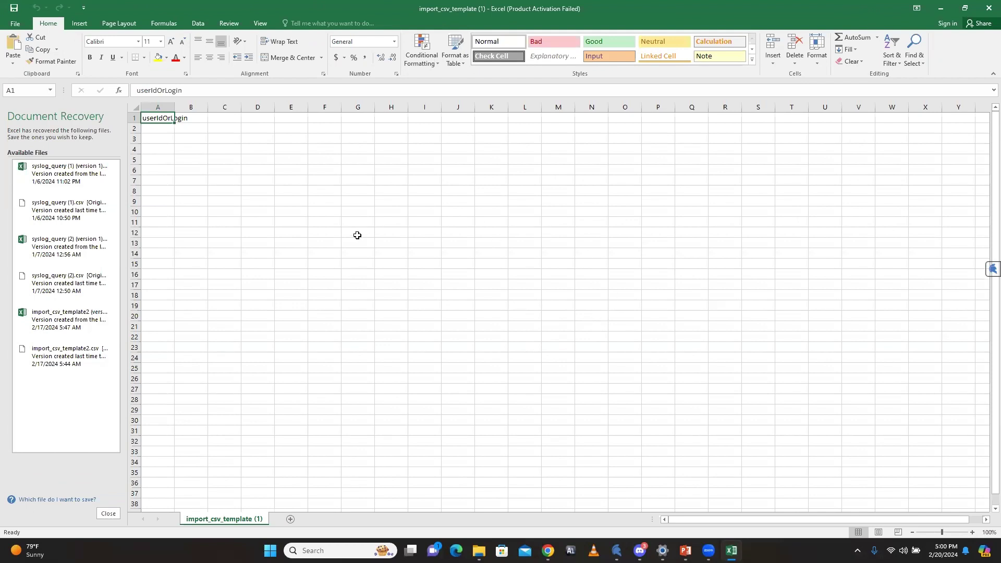
left_click(152, 130)
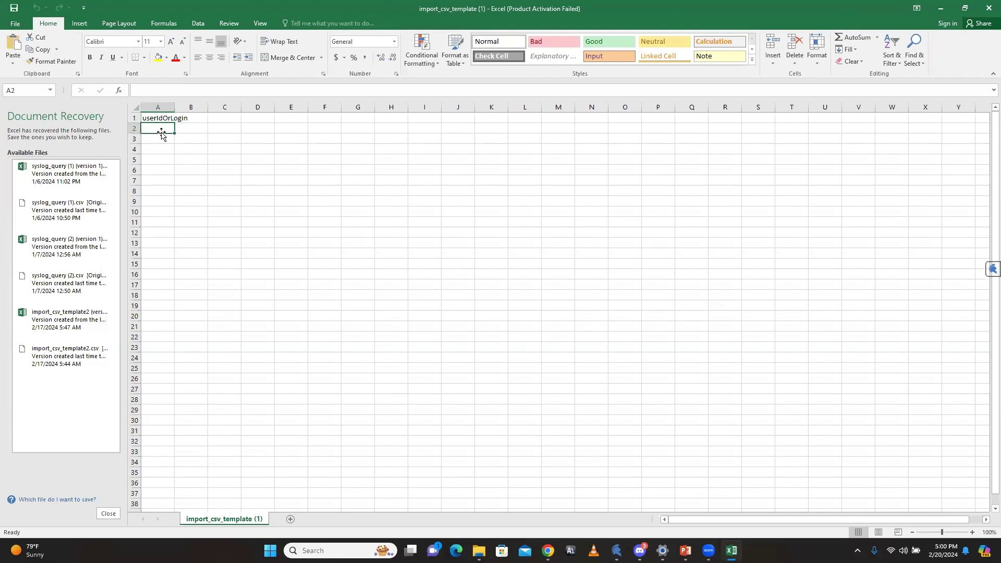
left_click_drag(175, 105, 274, 106)
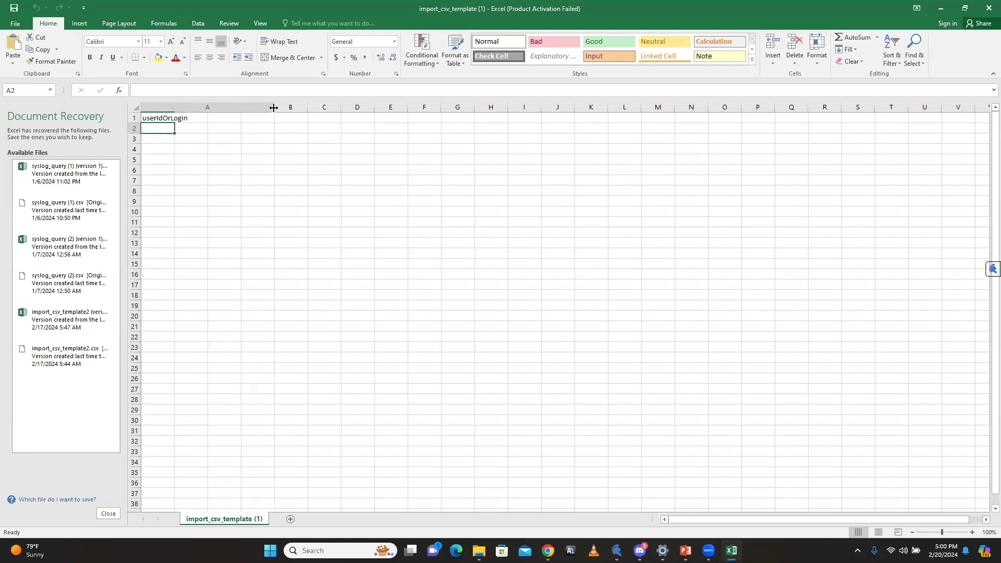
left_click(154, 140)
left_click(153, 128)
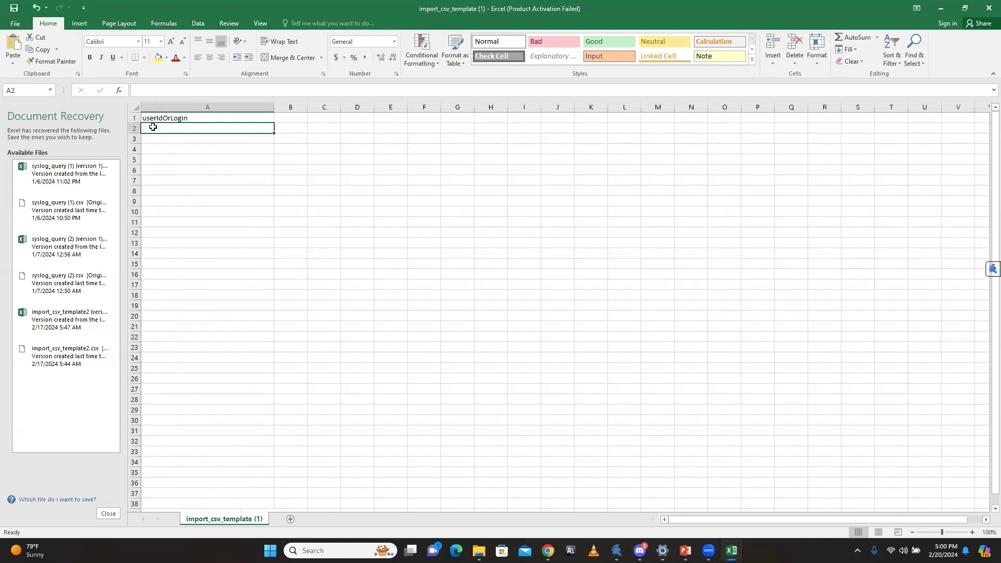
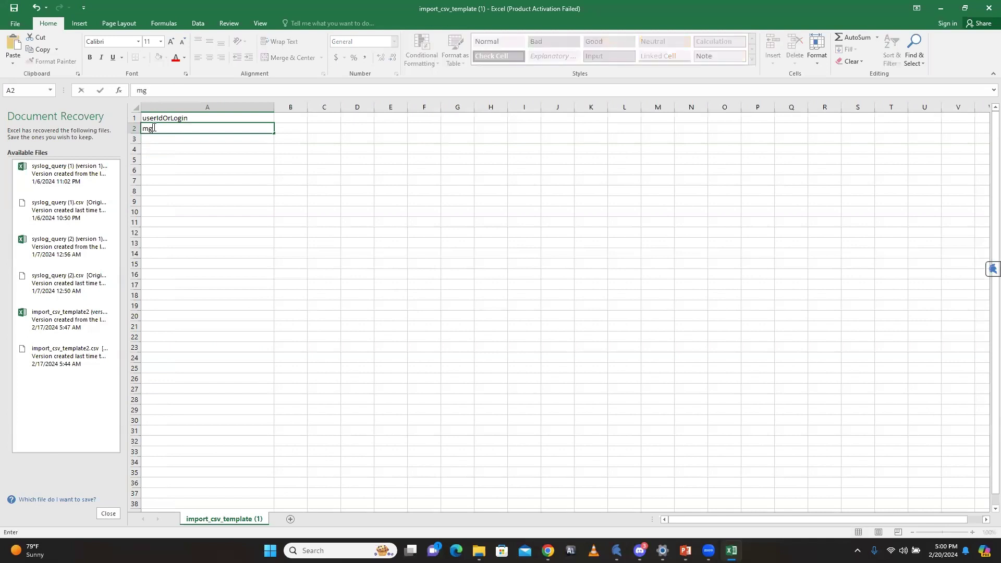
left_click(162, 139)
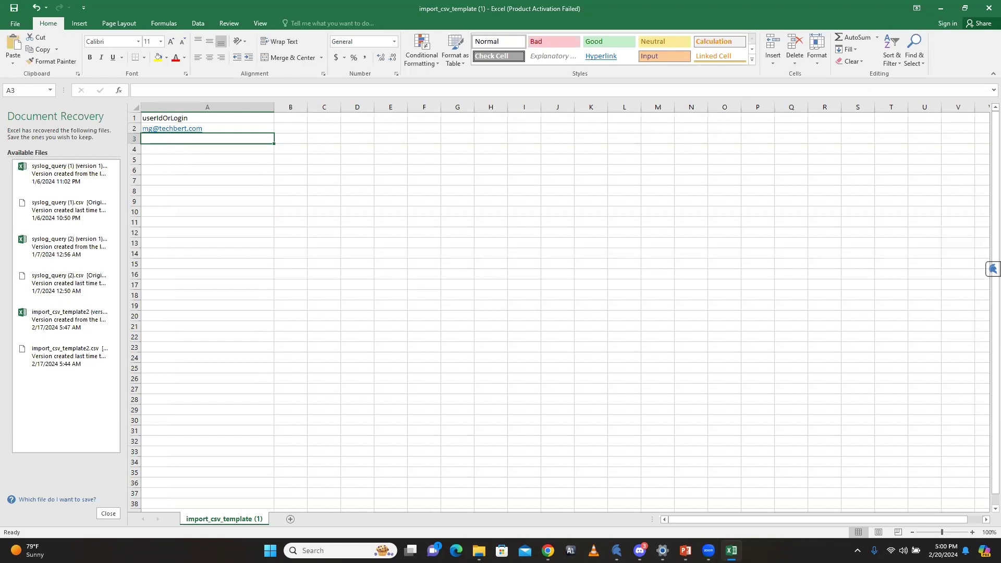
left_click(940, 8)
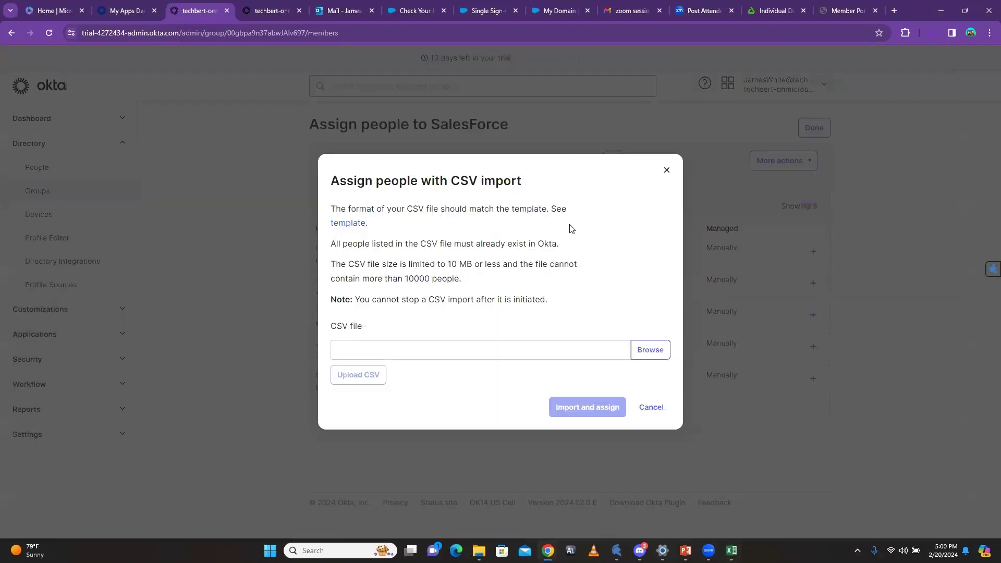
Step: Check existing users' login e-mails in Okta's People directory, then return to the Excel template
left_click(254, 16)
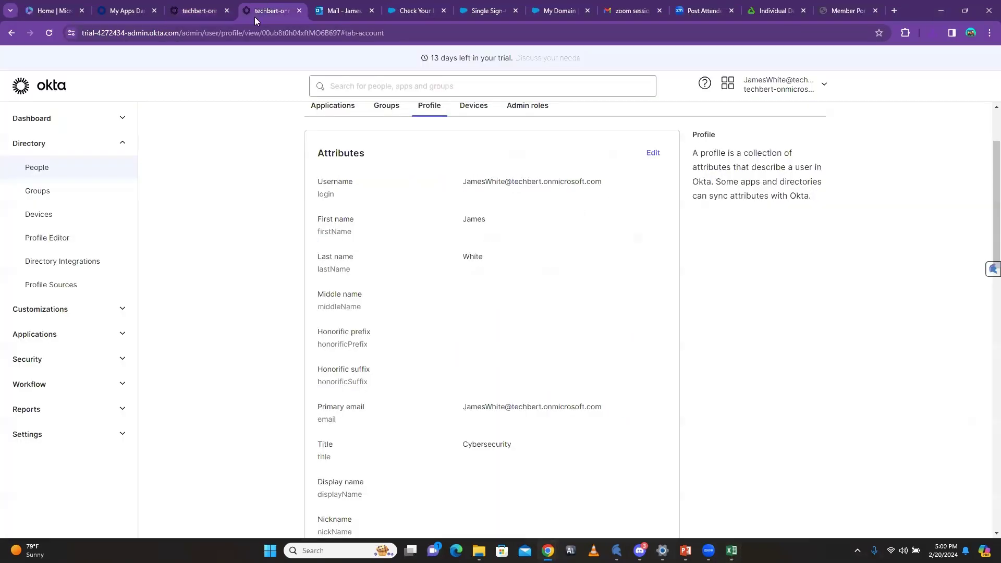
left_click(40, 166)
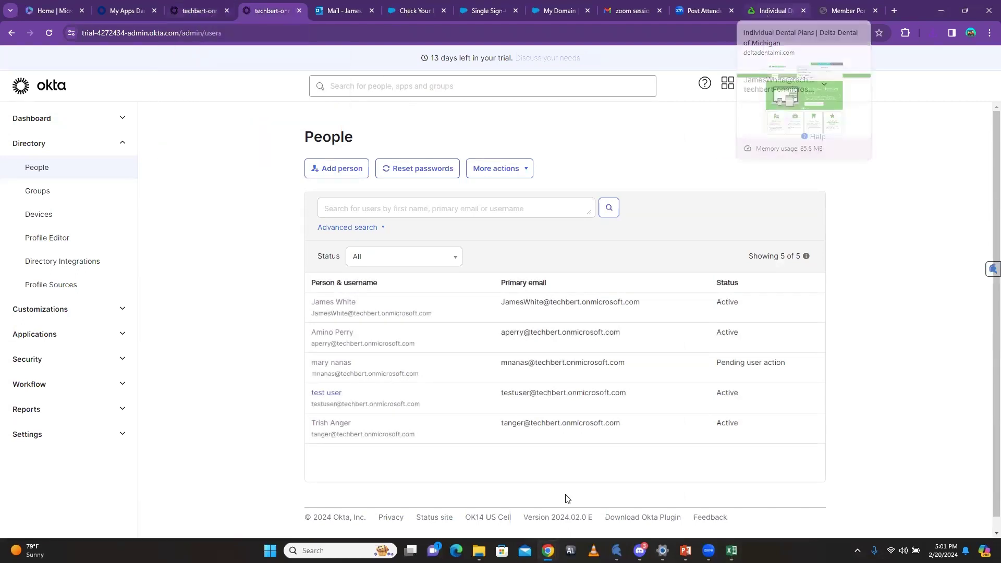
mouse_move(731, 551)
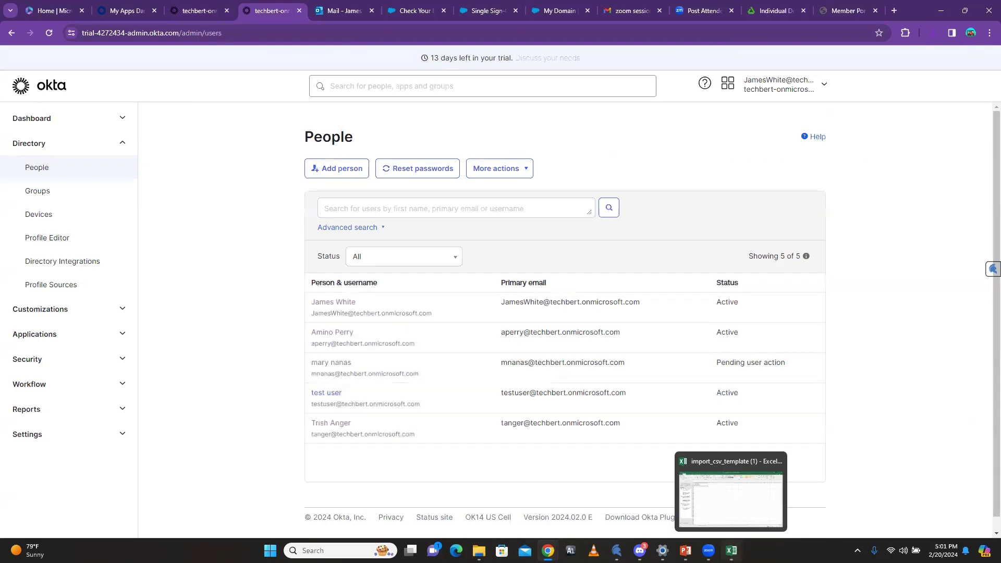
left_click(730, 499)
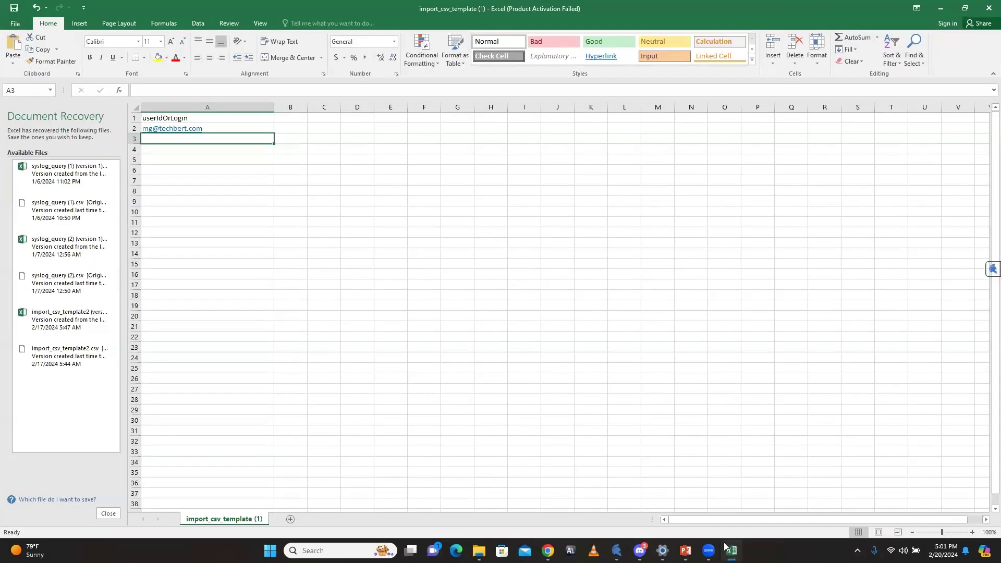
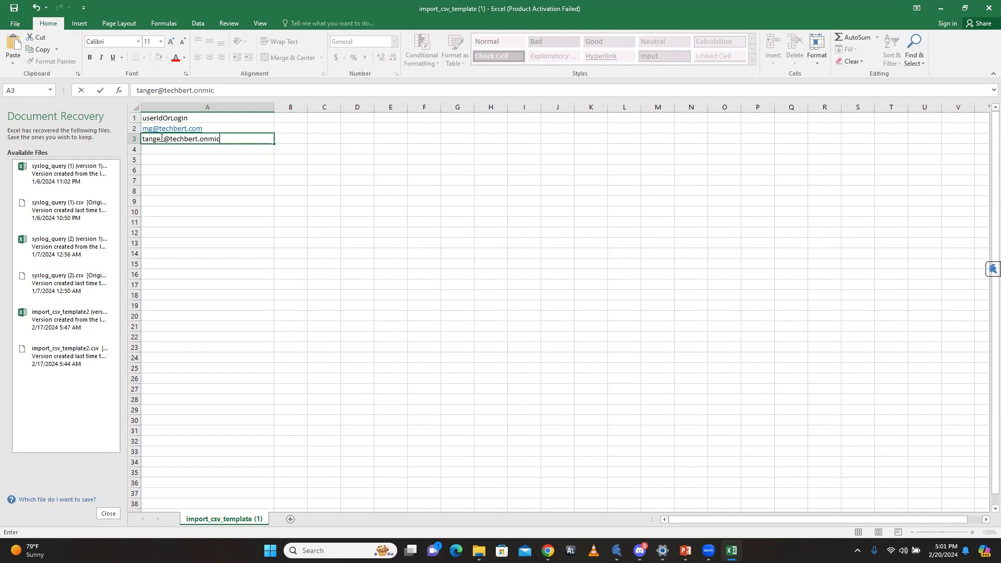
Step: Enter two more users' login e-mails in cells A3 and A4
left_click(160, 152)
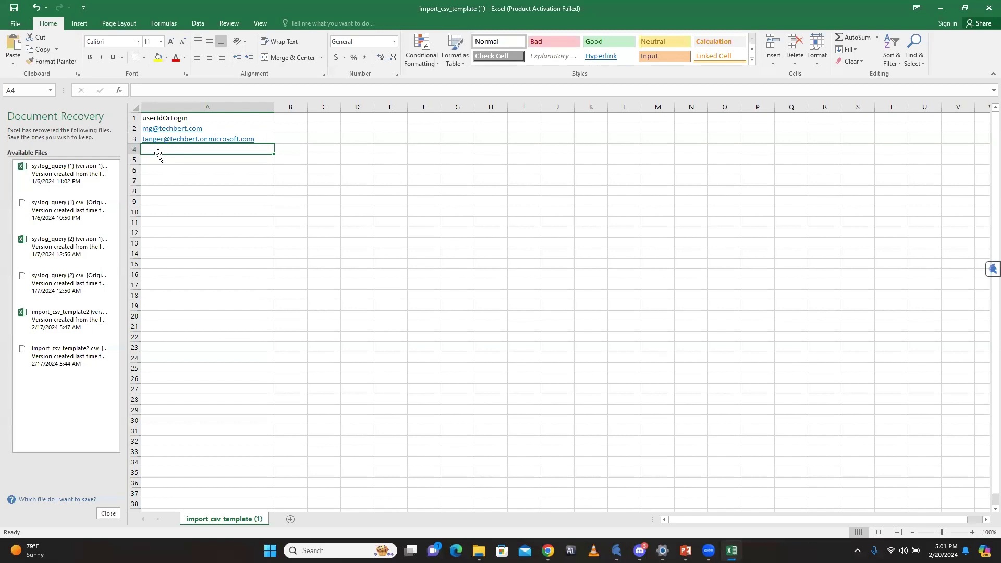
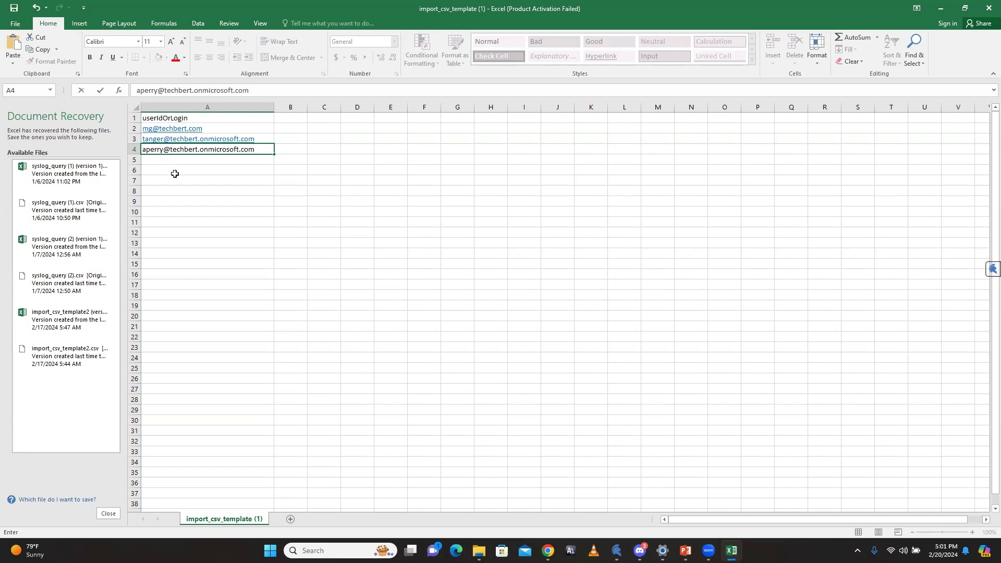
left_click(174, 172)
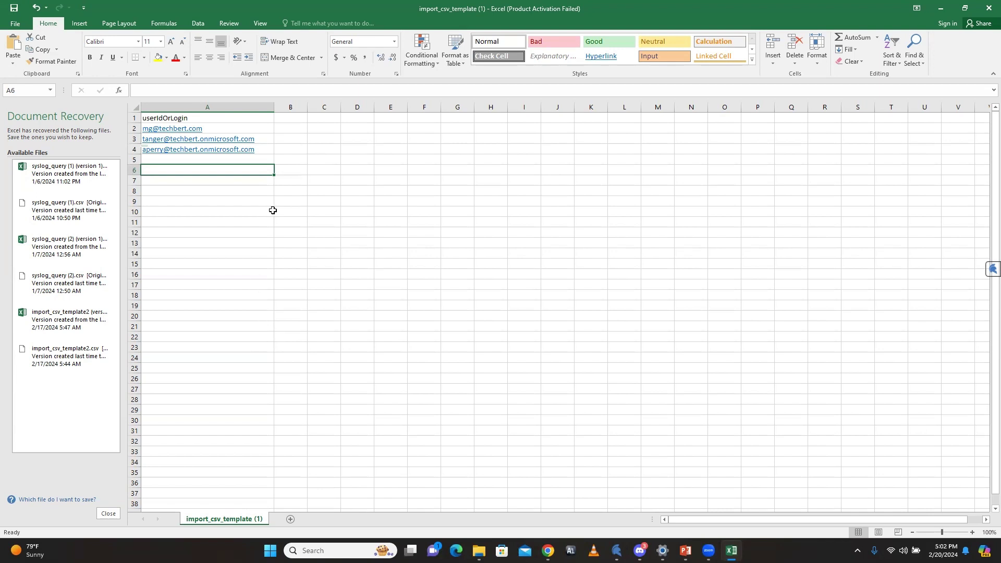
left_click(203, 160)
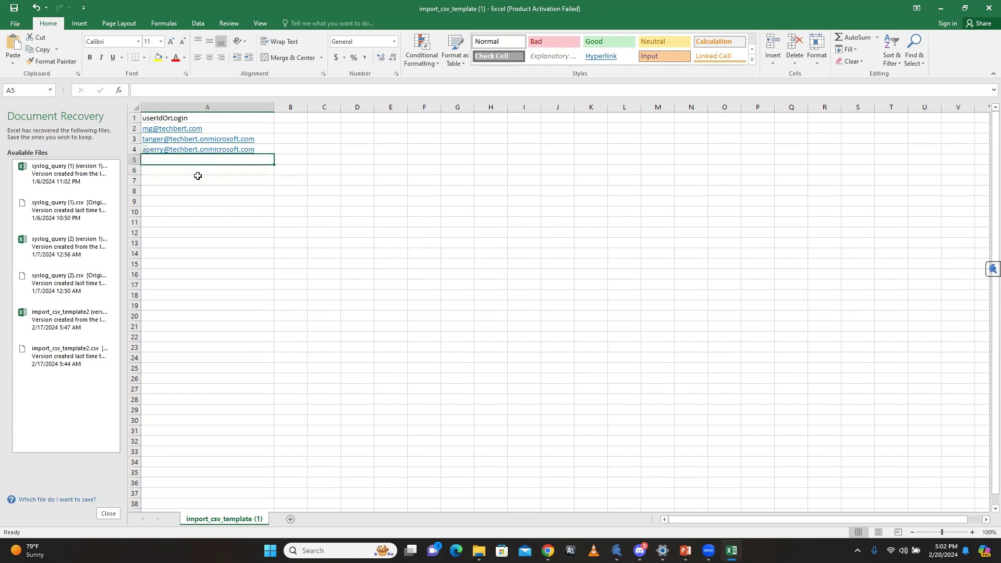
left_click(198, 180)
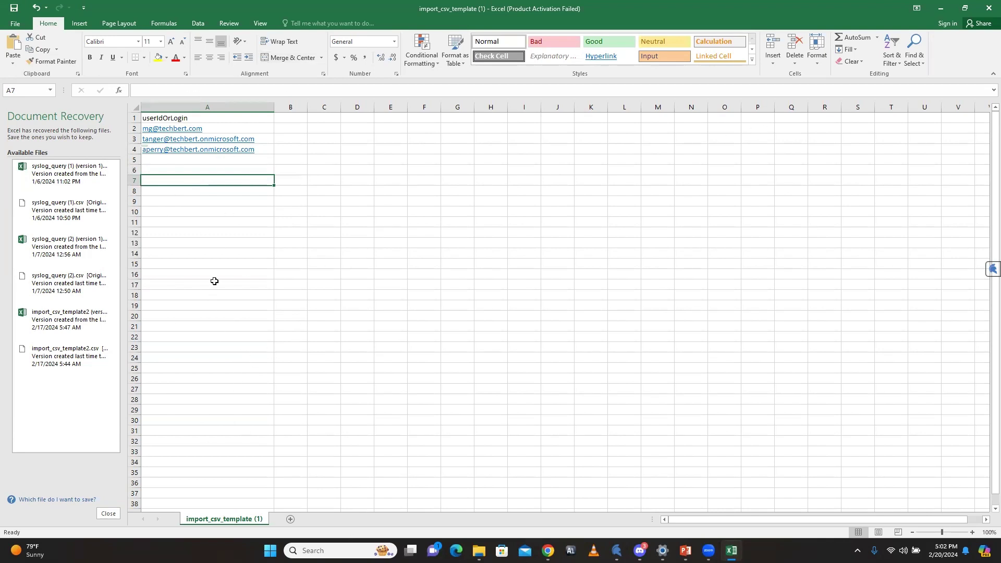
Step: Save the sheet as CSV file import_csv_template 25 in the Downloads folder
left_click(15, 24)
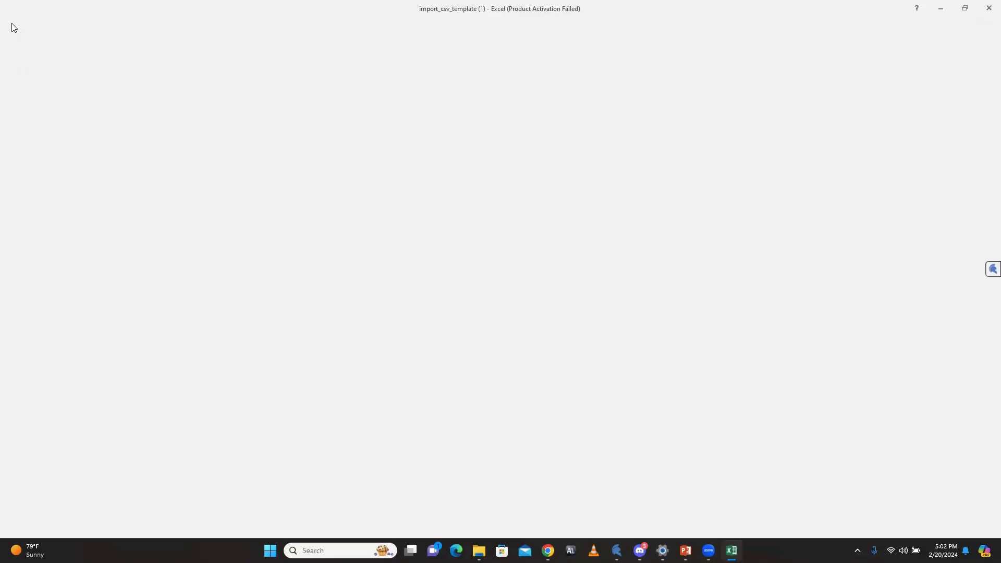
left_click(27, 129)
left_click(138, 171)
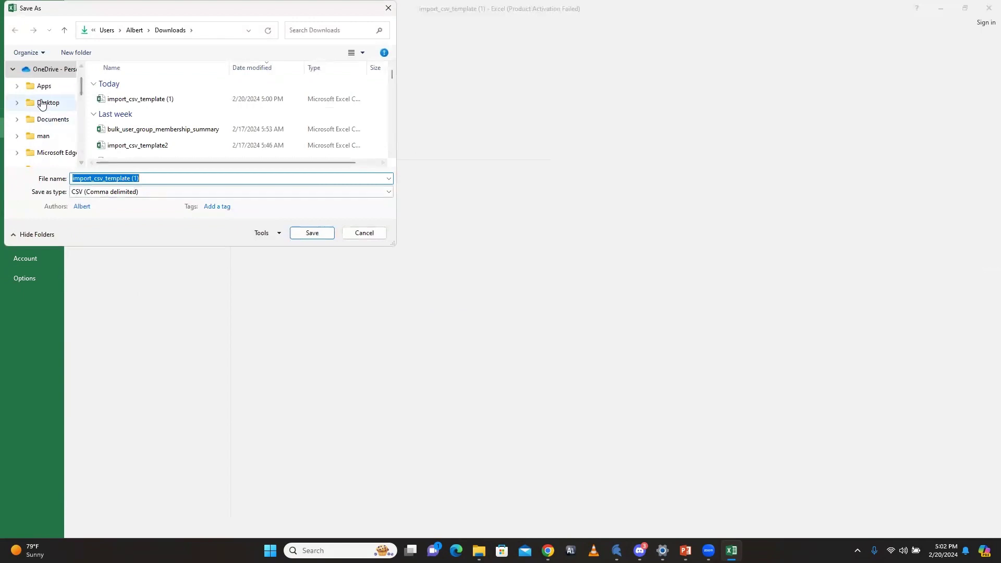
left_click(164, 178)
key("BackSpace")
key("BackSpace")
key("BackSpace")
type("25")
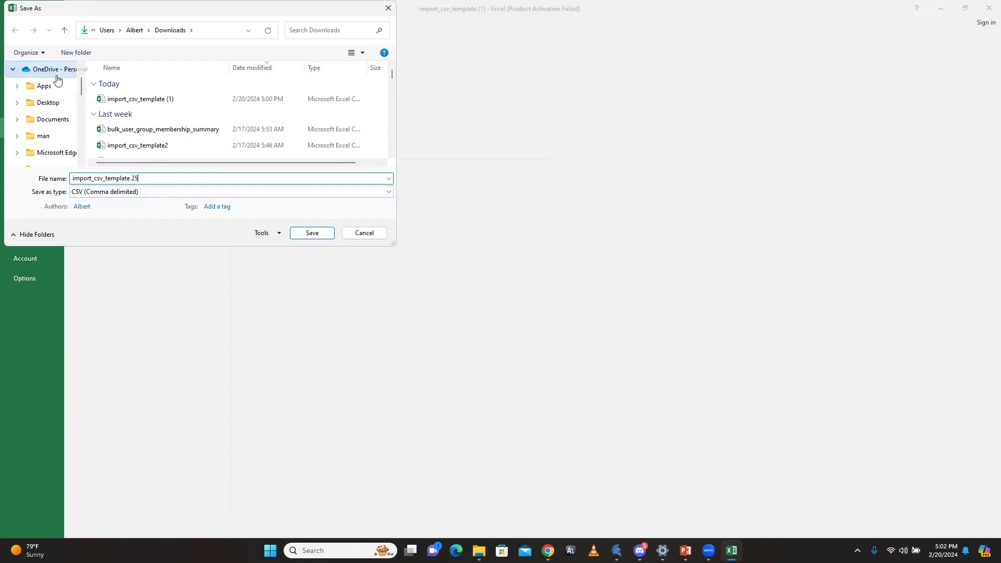
left_click_drag(81, 86, 81, 108)
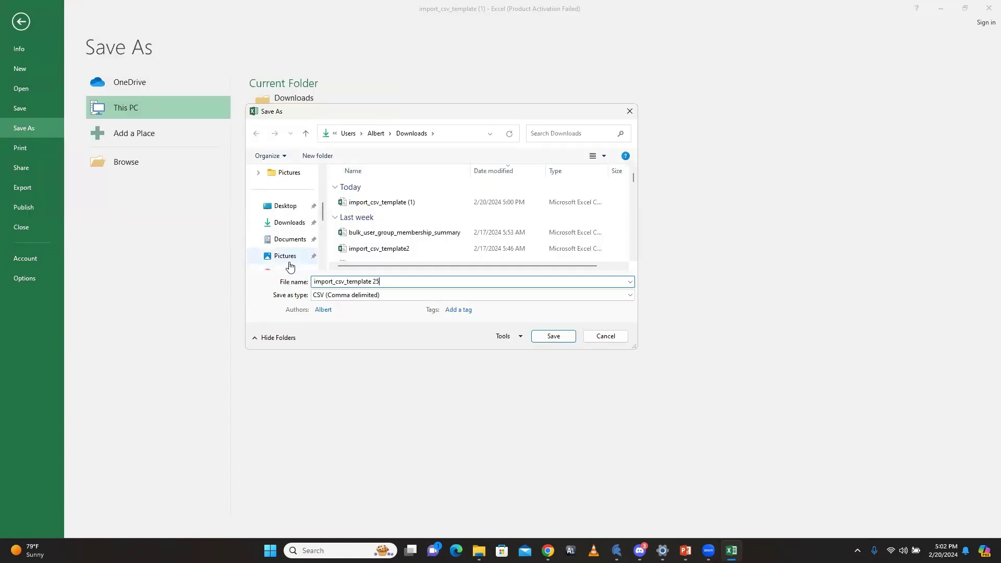
left_click(295, 224)
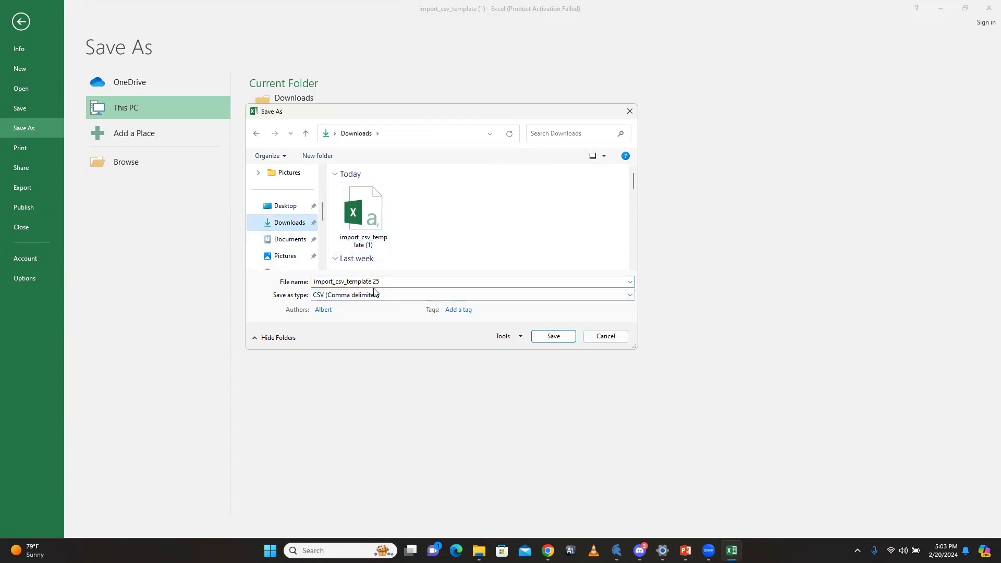
left_click(553, 338)
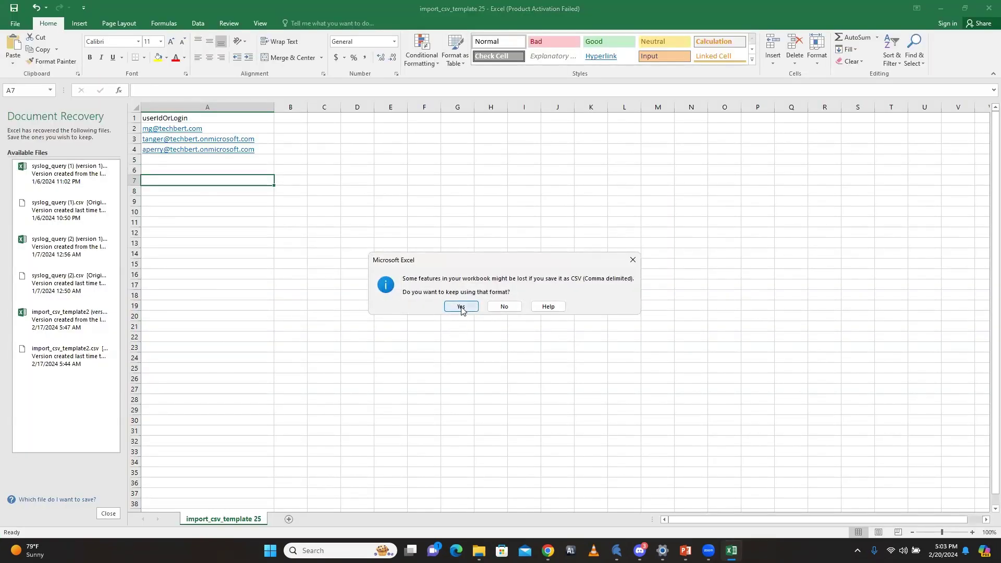
left_click(461, 307)
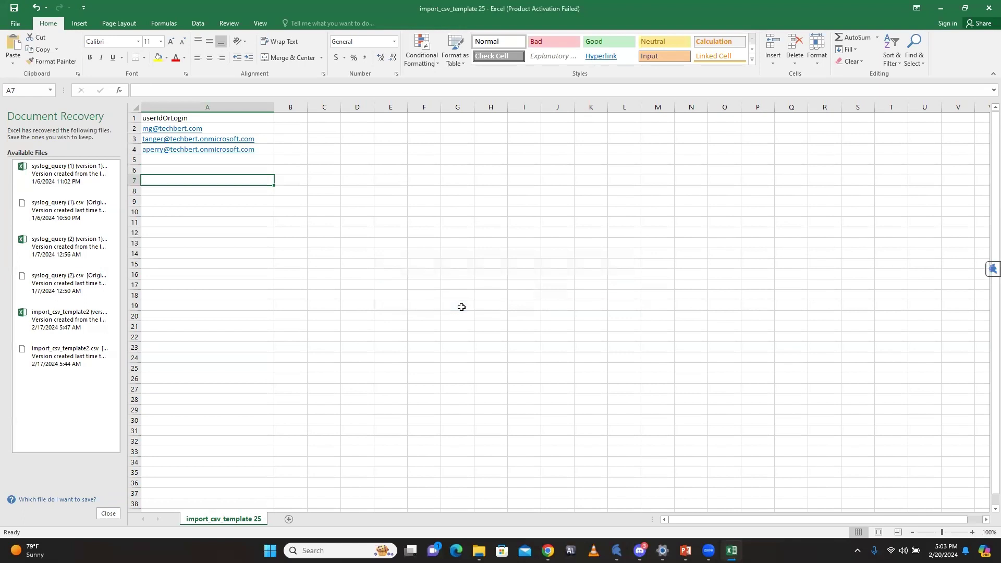
Step: Close Excel, saving the CSV over the existing import_csv_template 25 in Downloads
left_click(986, 9)
left_click(456, 287)
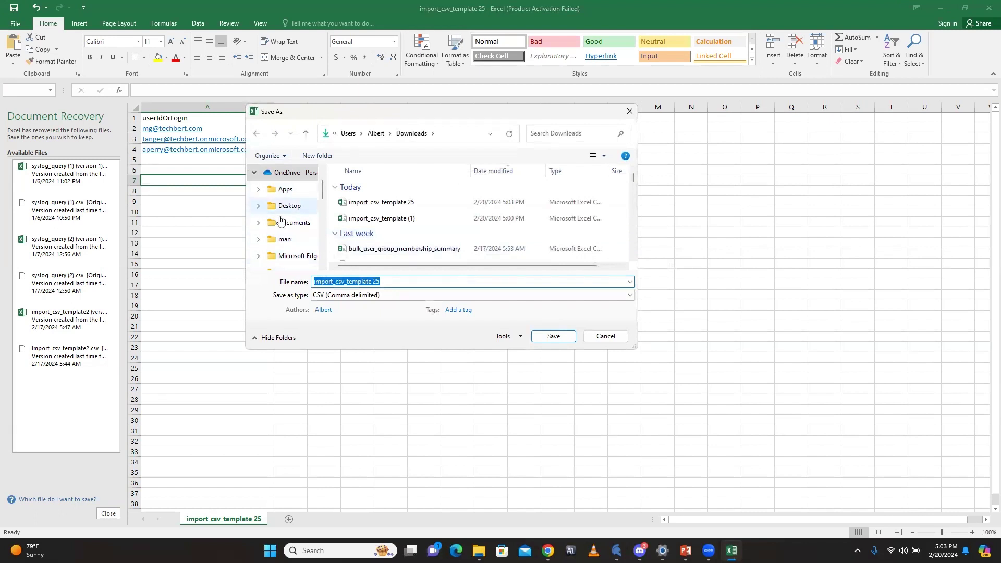
scroll(323, 186, "down", 3)
left_click(289, 223)
left_click(553, 336)
left_click(519, 275)
left_click(262, 161)
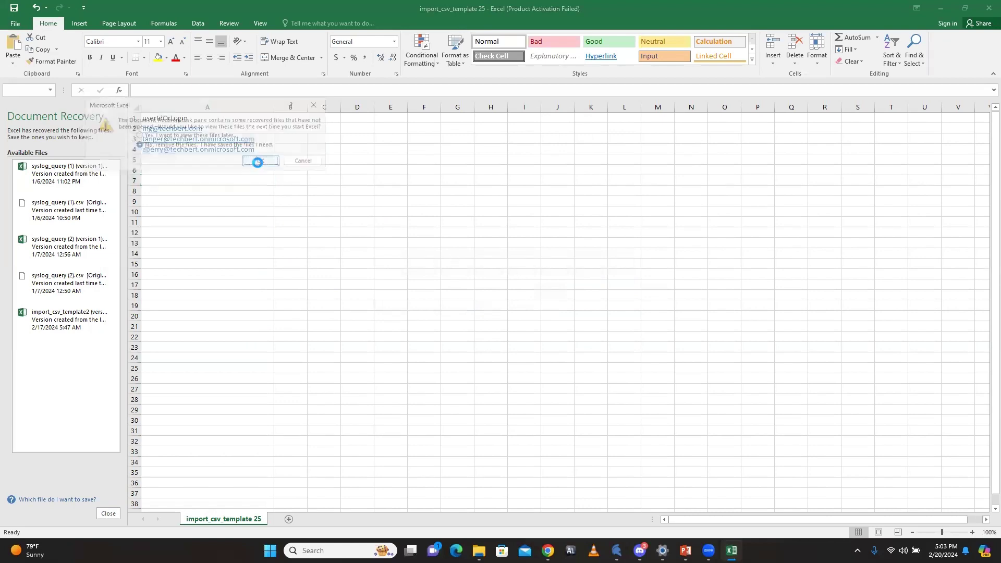
left_click(460, 307)
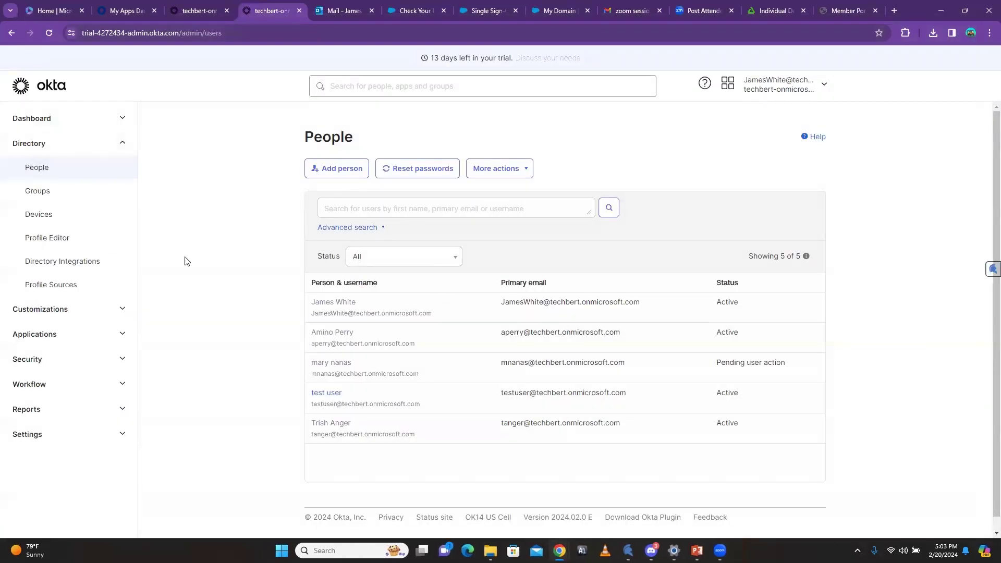
Step: Upload import_csv_template 25.csv to the SalesForce group and import it, adding 2 of 3 users
left_click(194, 10)
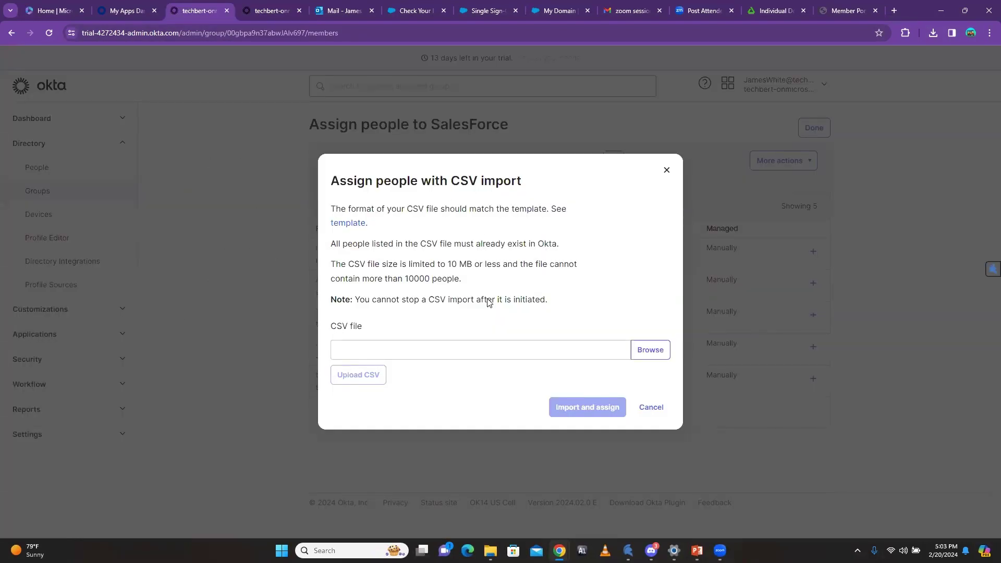
left_click(650, 350)
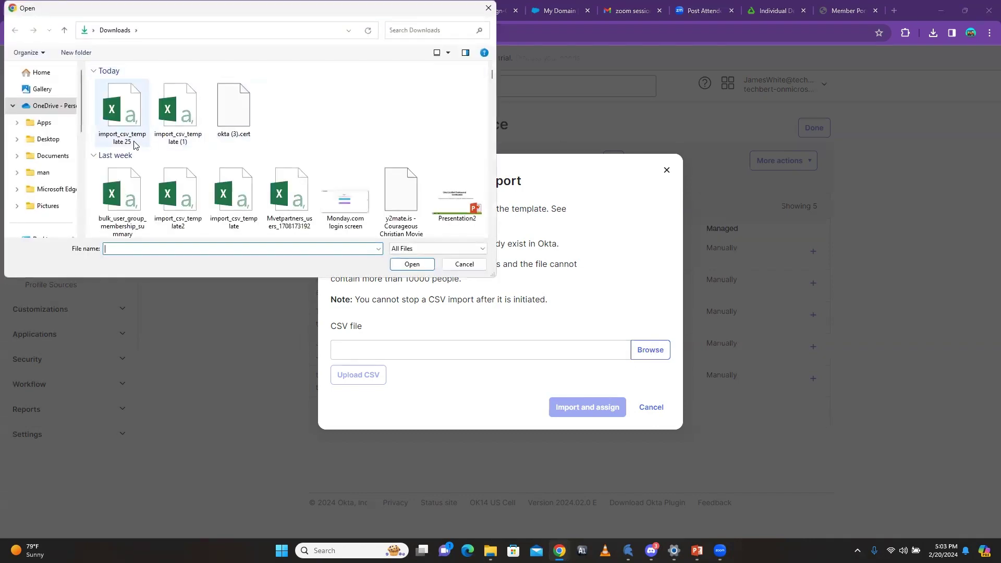
left_click(121, 129)
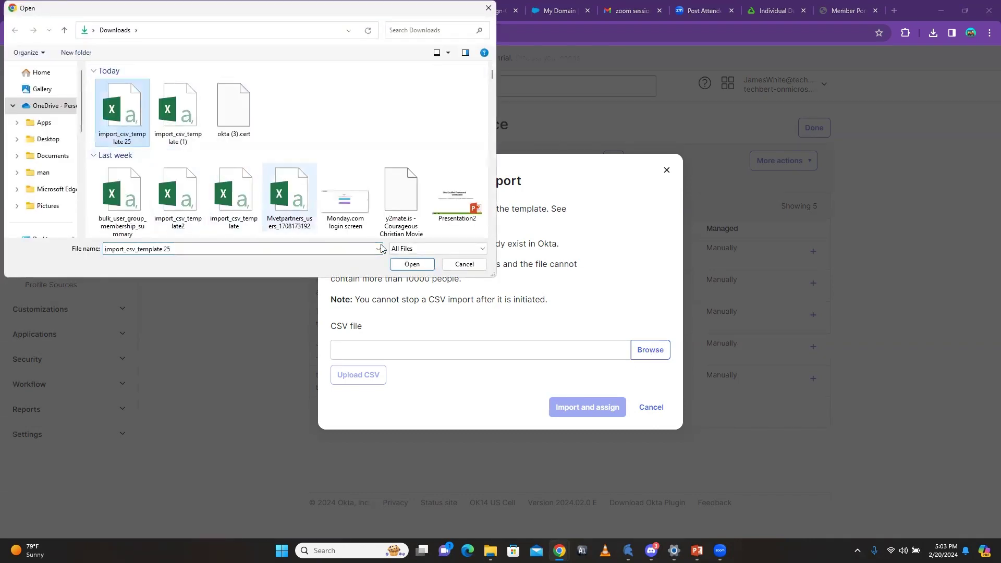
left_click(411, 264)
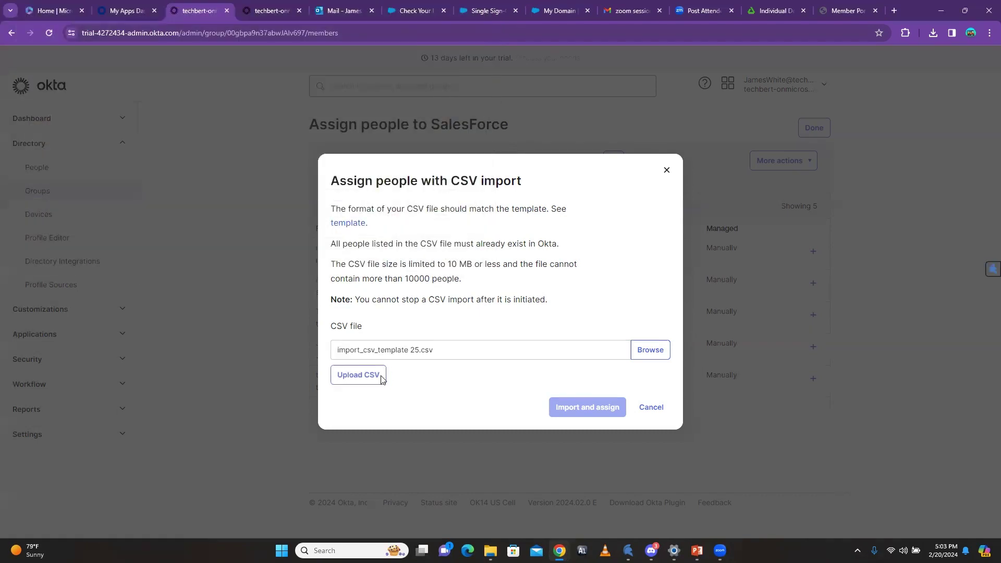
left_click(359, 382)
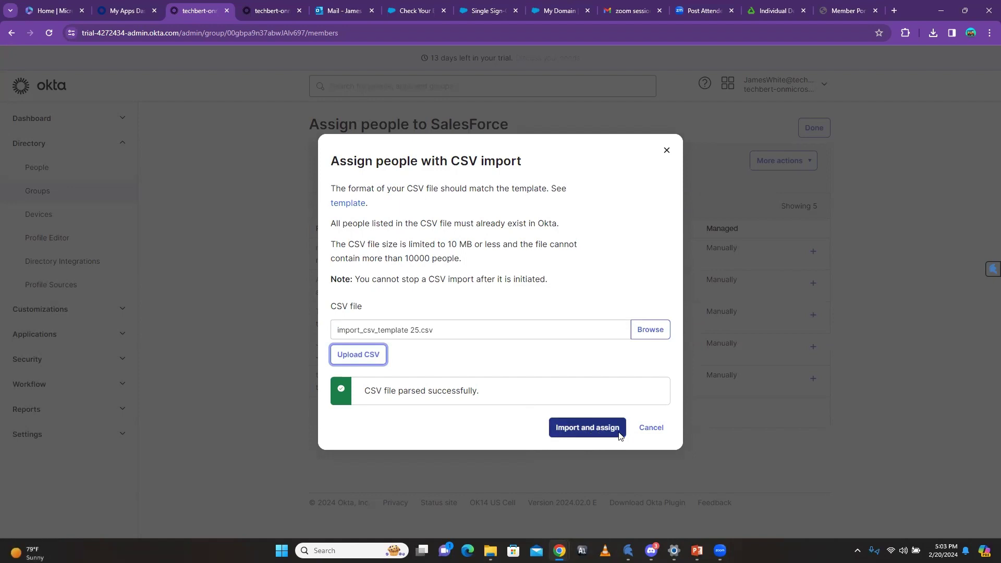
left_click(592, 433)
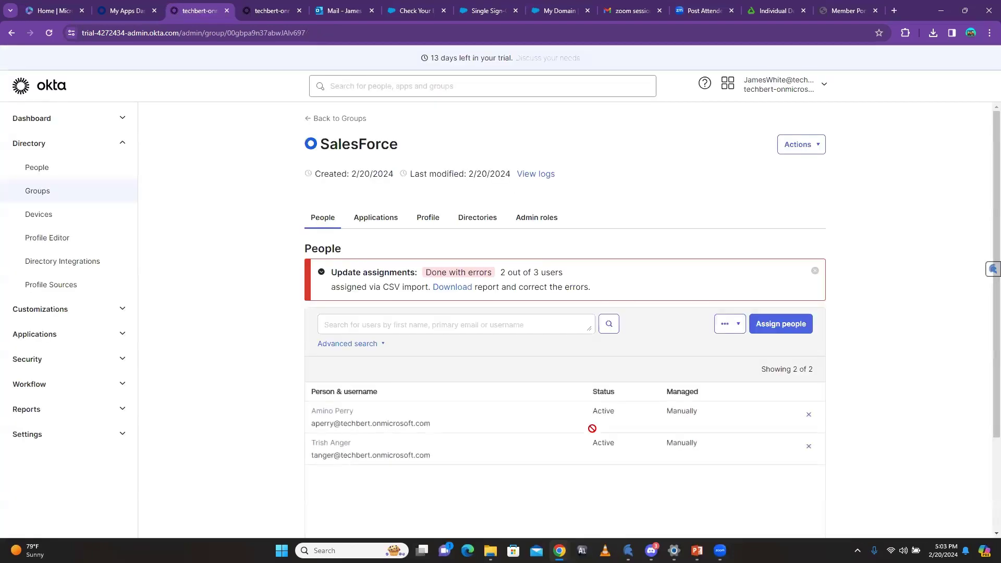
Step: Download the import error report bulk_user_group_membership_summary (1).csv and open it in Excel
scroll(537, 305, "down", 1)
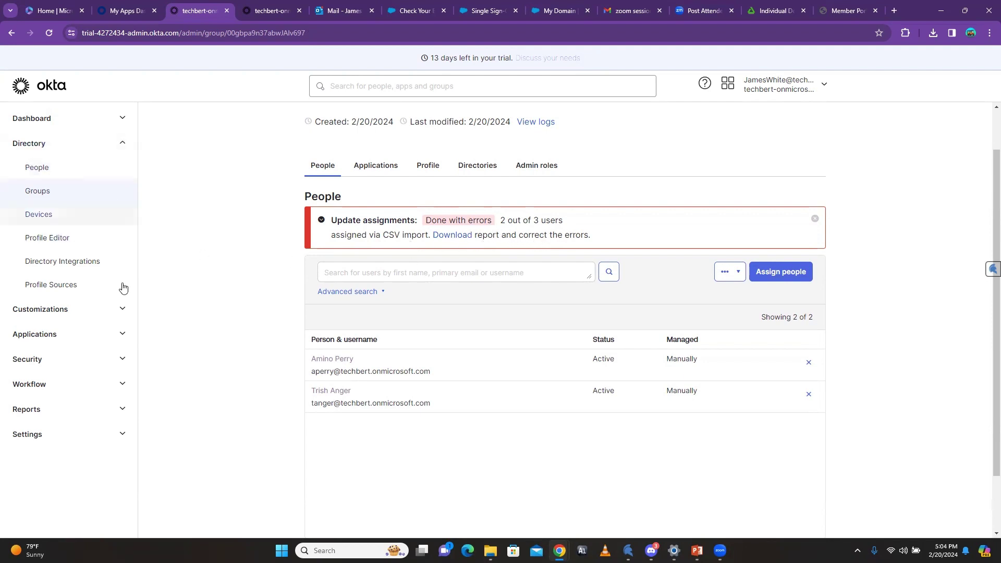
scroll(308, 353, "down", 2)
scroll(313, 344, "down", 1)
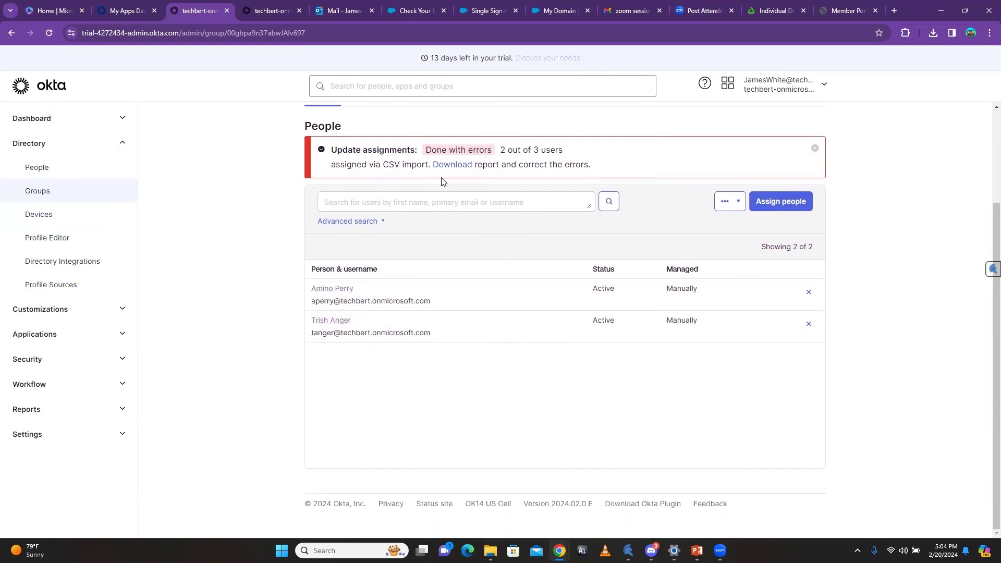
scroll(400, 330, "up", 2)
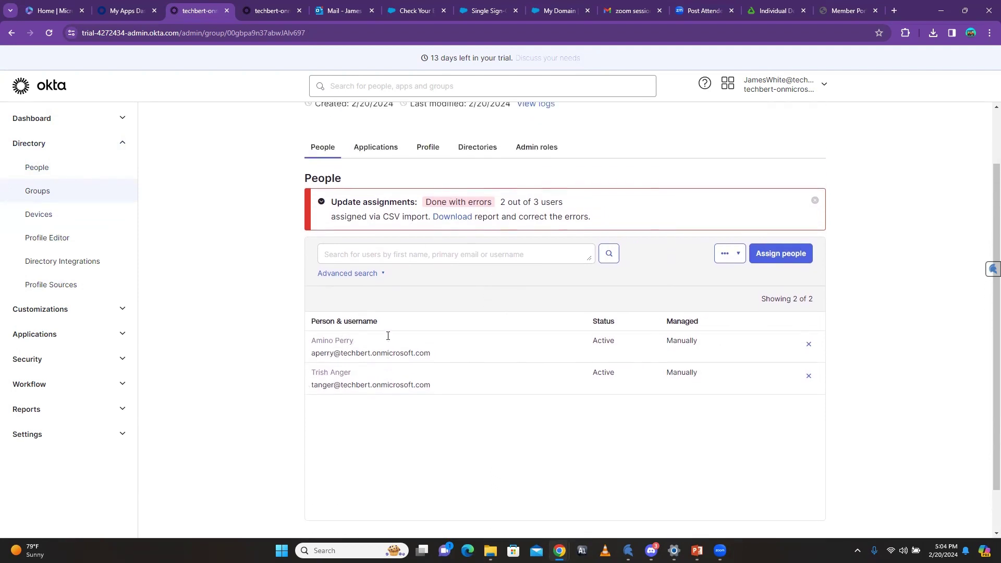
left_click(455, 221)
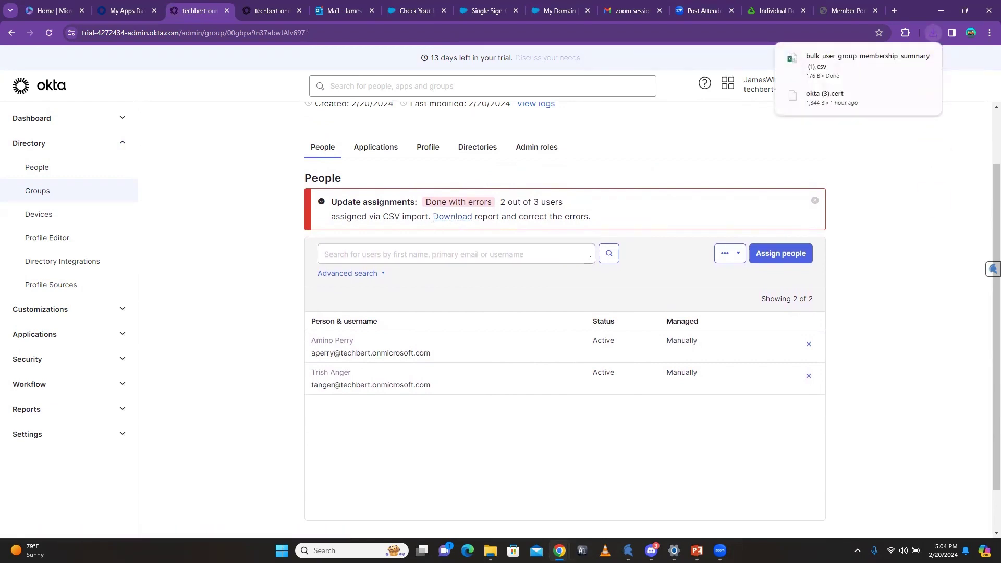
left_click(833, 63)
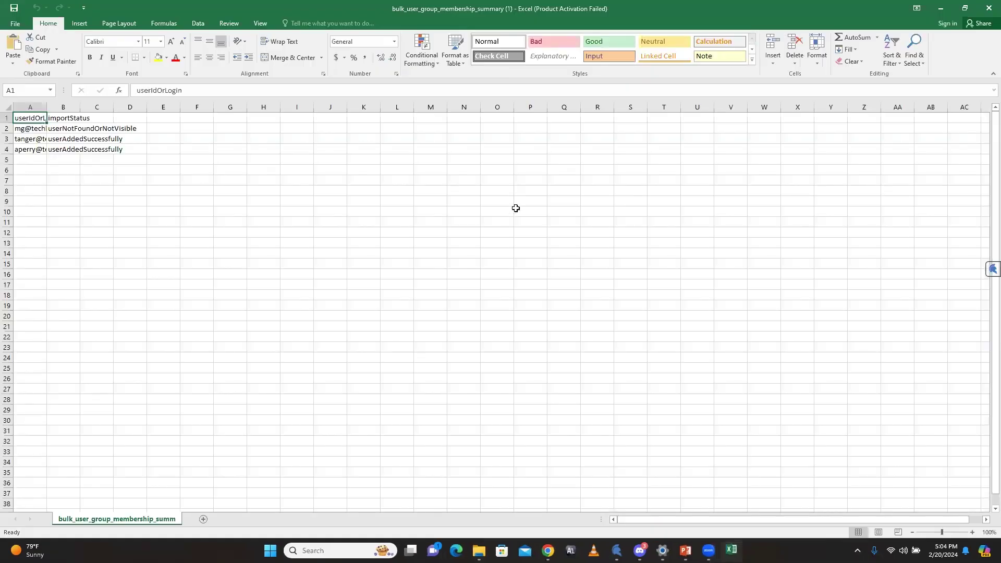
Step: Dismiss the activation prompt, widen column A, and review the userAddedSuccessfully and userNotFoundOrNotVisible statuses
left_click(619, 157)
left_click_drag(46, 106, 282, 110)
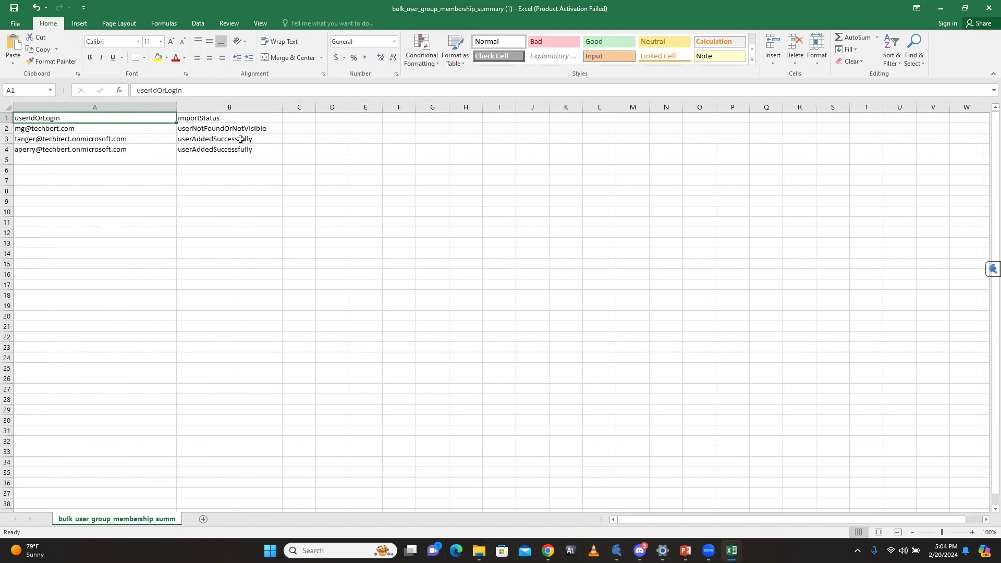
left_click(244, 139)
left_click(233, 148)
left_click(208, 129)
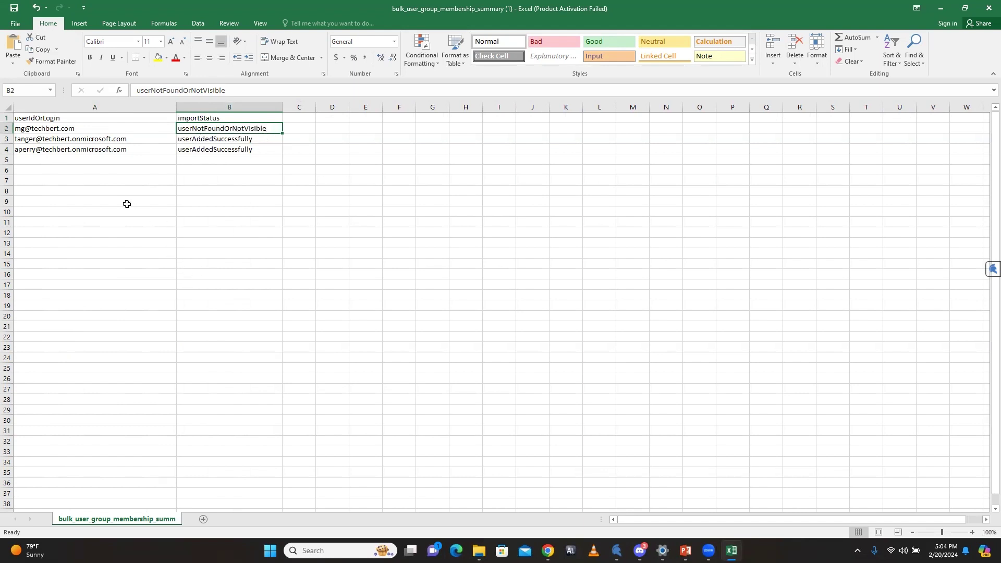
Step: Inspect the failed login and both successfully imported logins, then minimize Excel
left_click(101, 183)
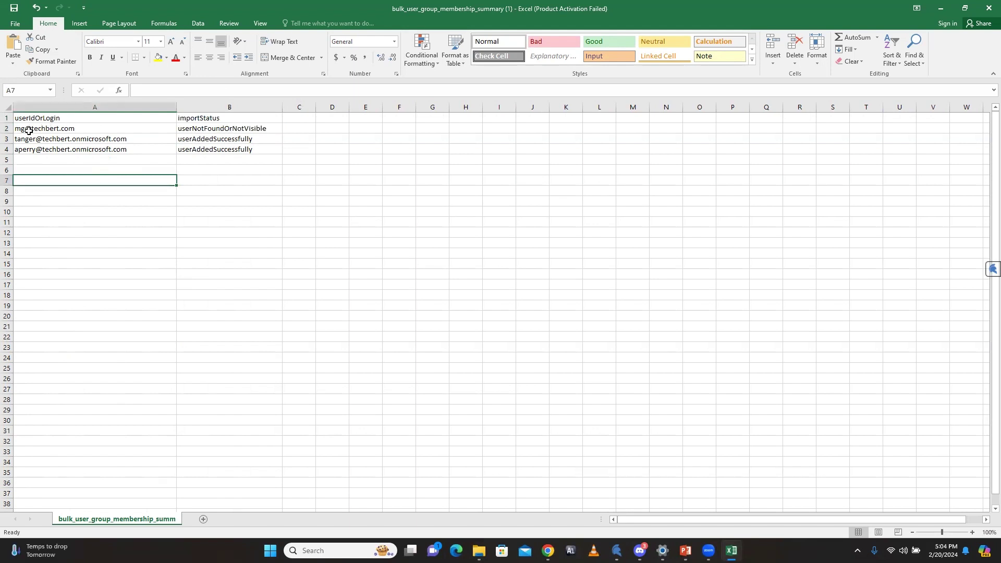
left_click(75, 129)
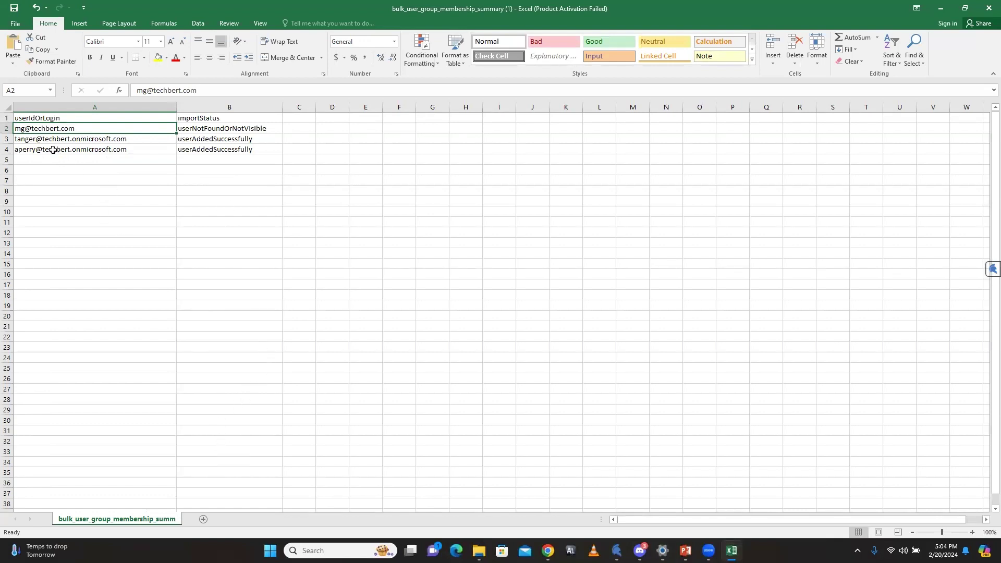
left_click(33, 150)
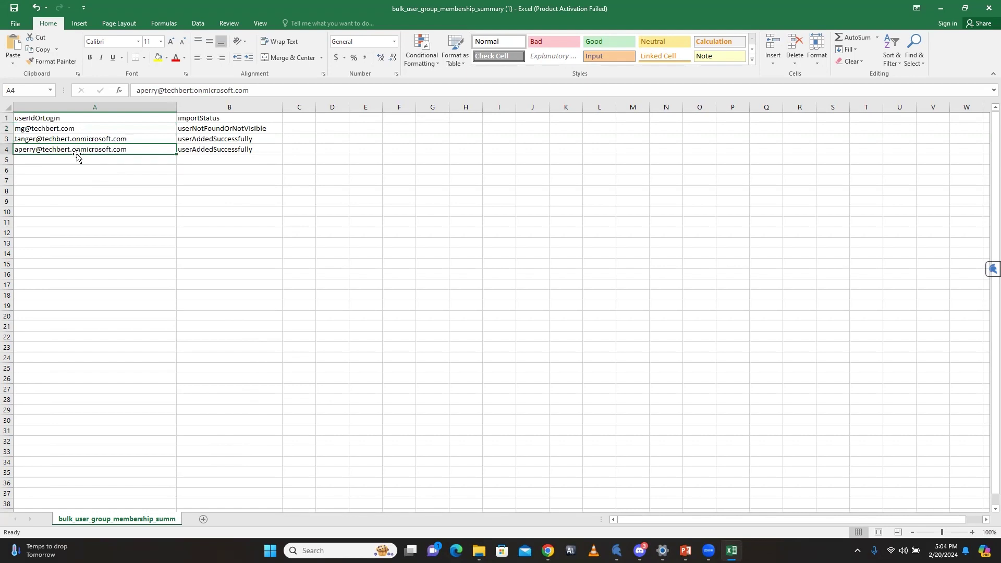
left_click(109, 139)
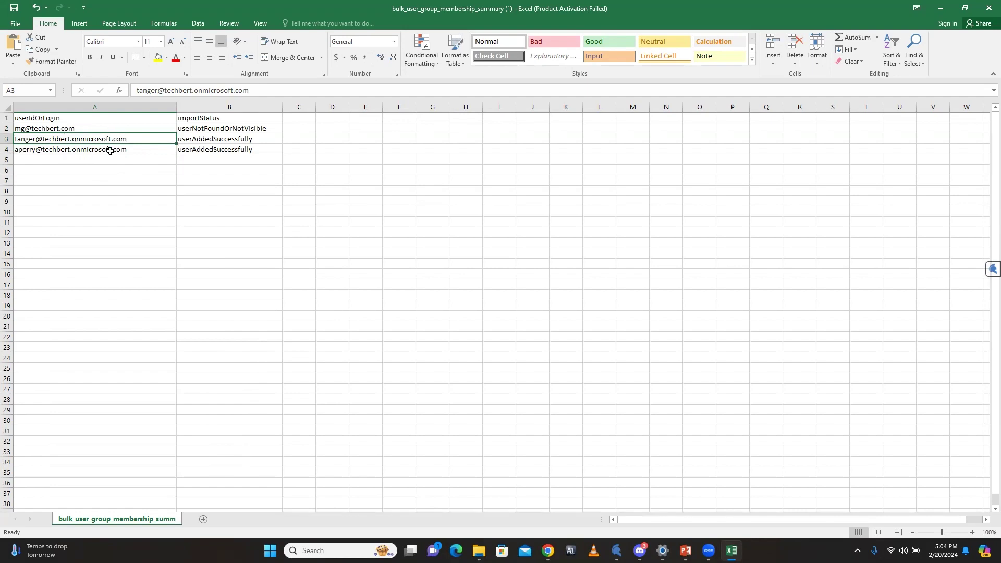
left_click(77, 130)
left_click(937, 9)
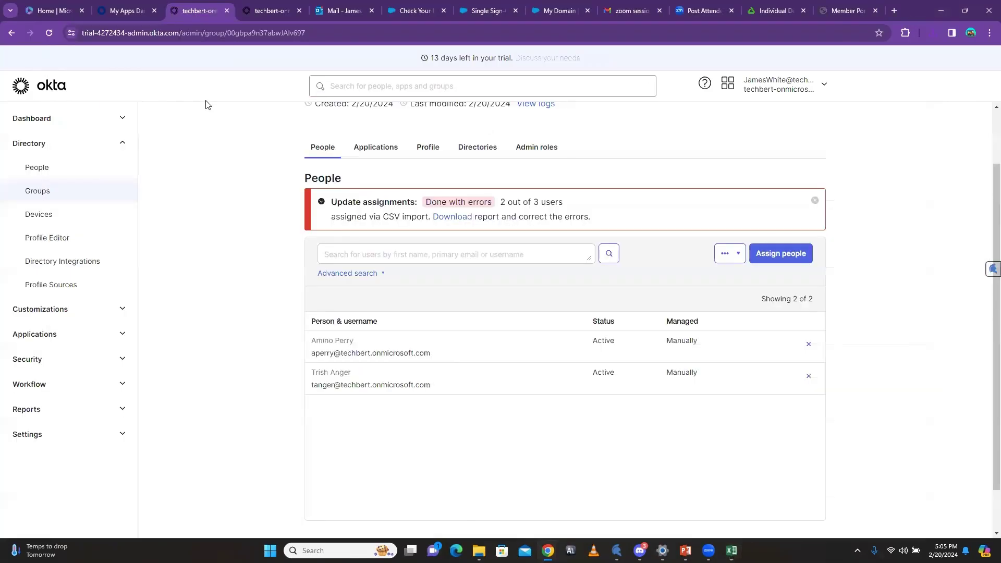
left_click(271, 12)
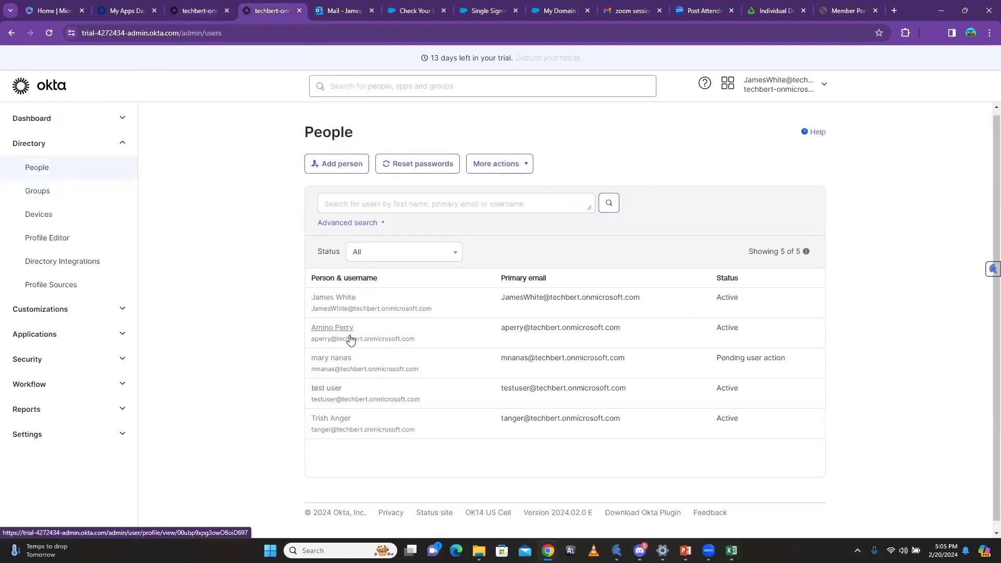
scroll(346, 341, "down", 1)
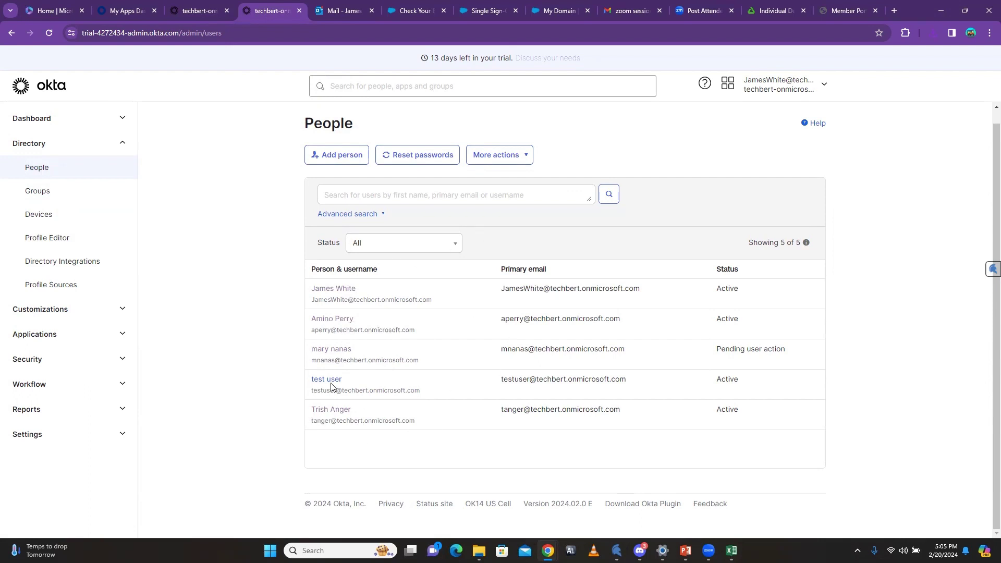
left_click(197, 11)
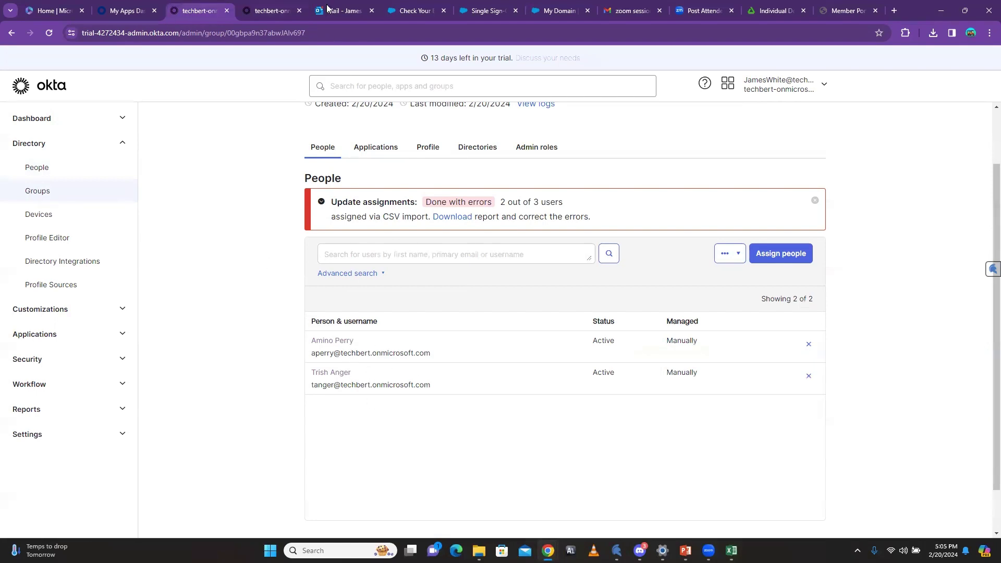
left_click(731, 550)
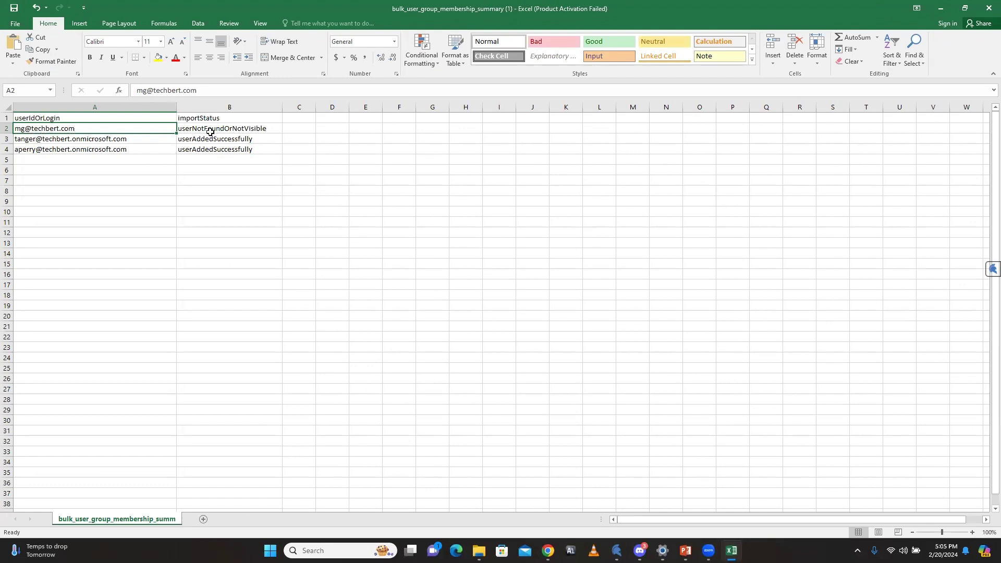
left_click(941, 8)
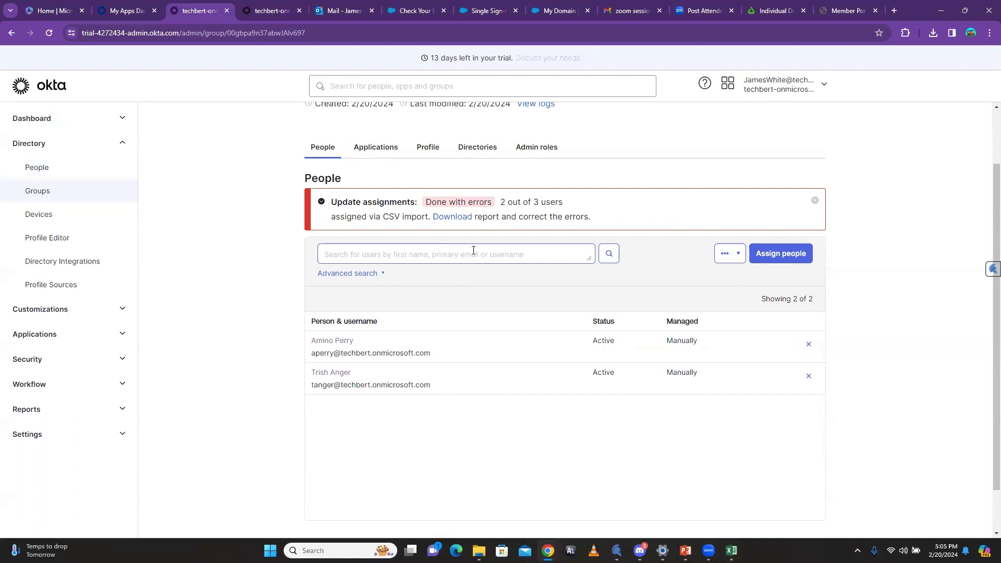
left_click(283, 349)
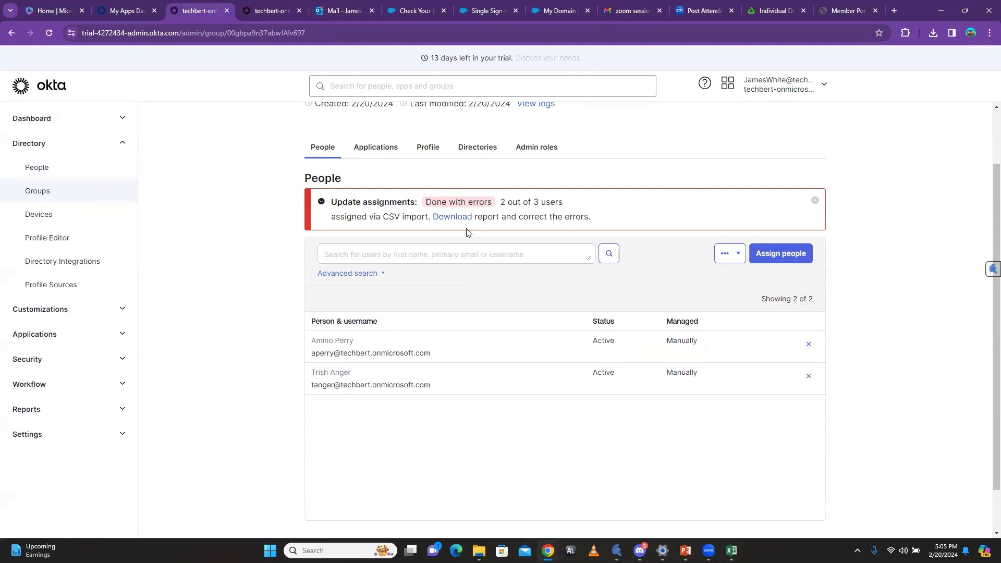
Step: Open and read Okta's 'Your Bulk User Group' membership summary email in Outlook
left_click(337, 10)
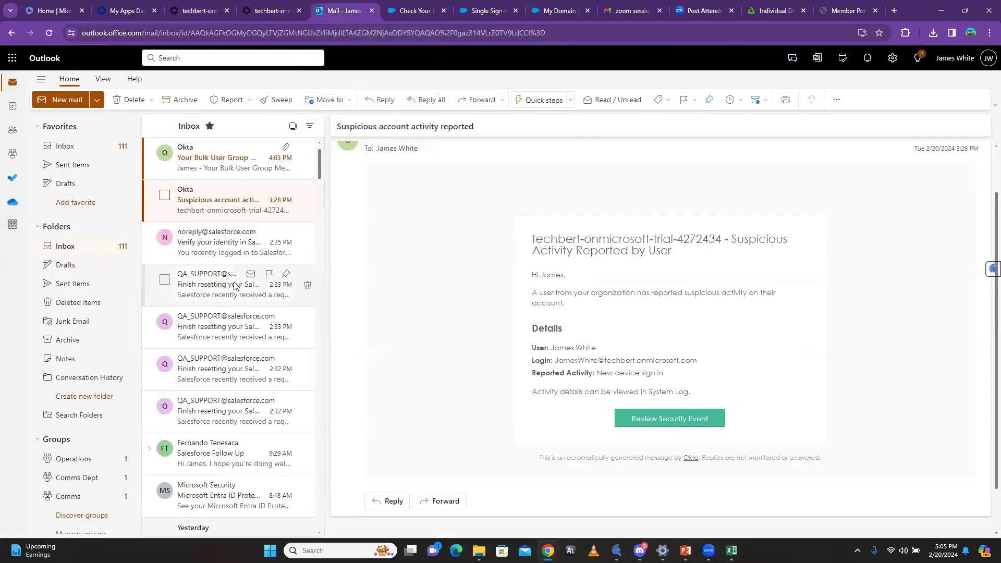
left_click(206, 166)
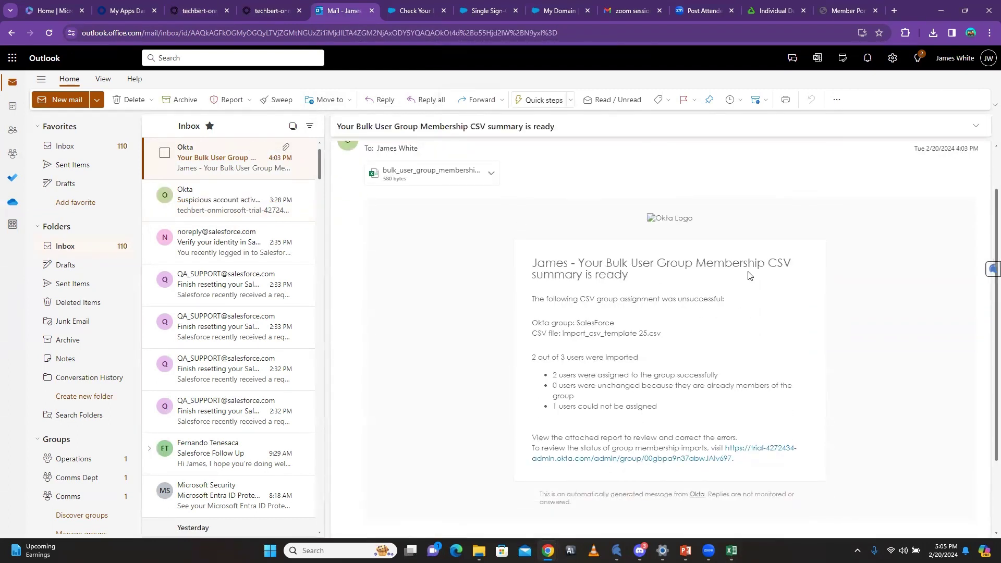
scroll(649, 324, "down", 1)
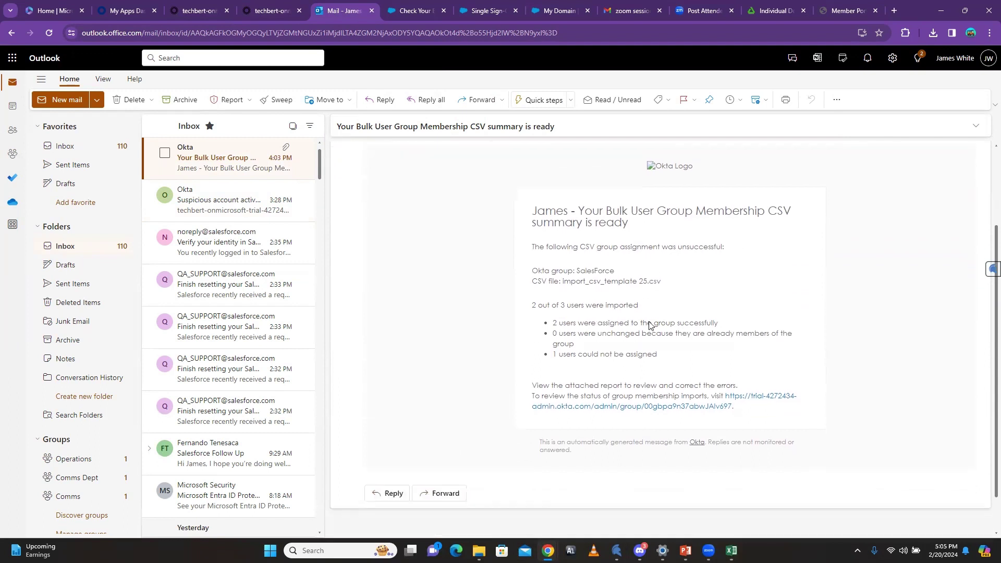
scroll(646, 424, "down", 1)
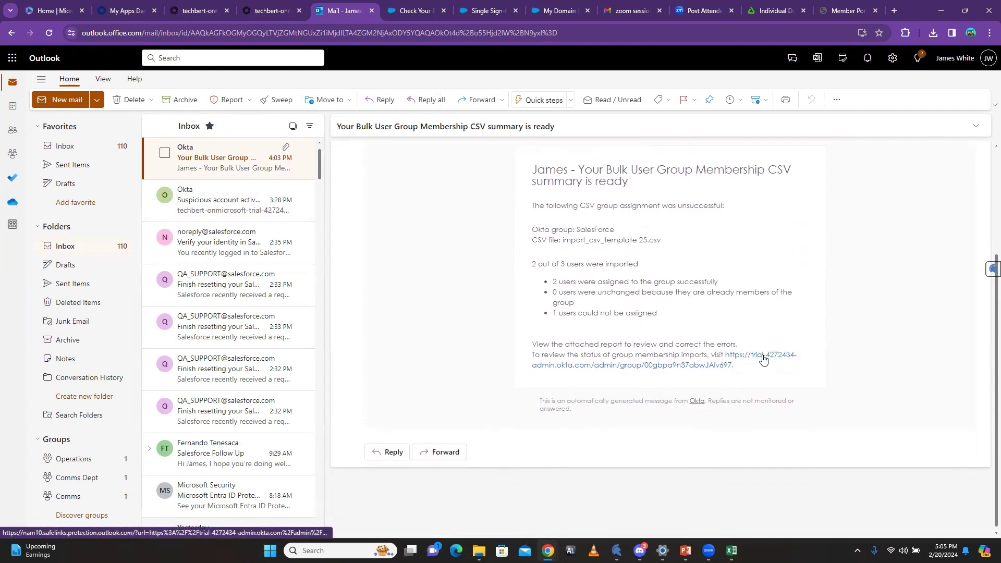
scroll(755, 355, "up", 2)
scroll(763, 359, "up", 1)
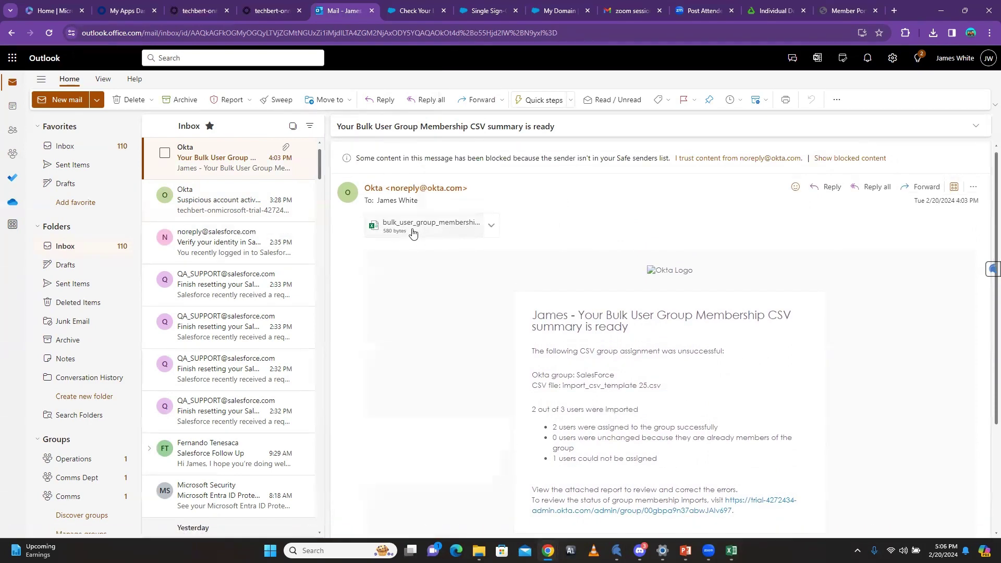
Step: Preview the attached summary report, close its privacy notice, and return to the Okta group page
left_click(469, 224)
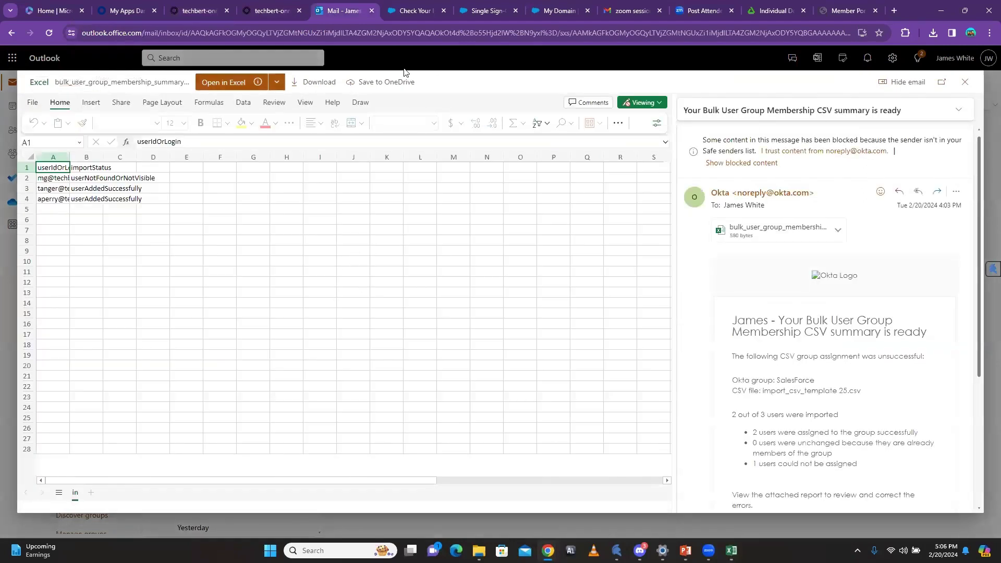
left_click(200, 11)
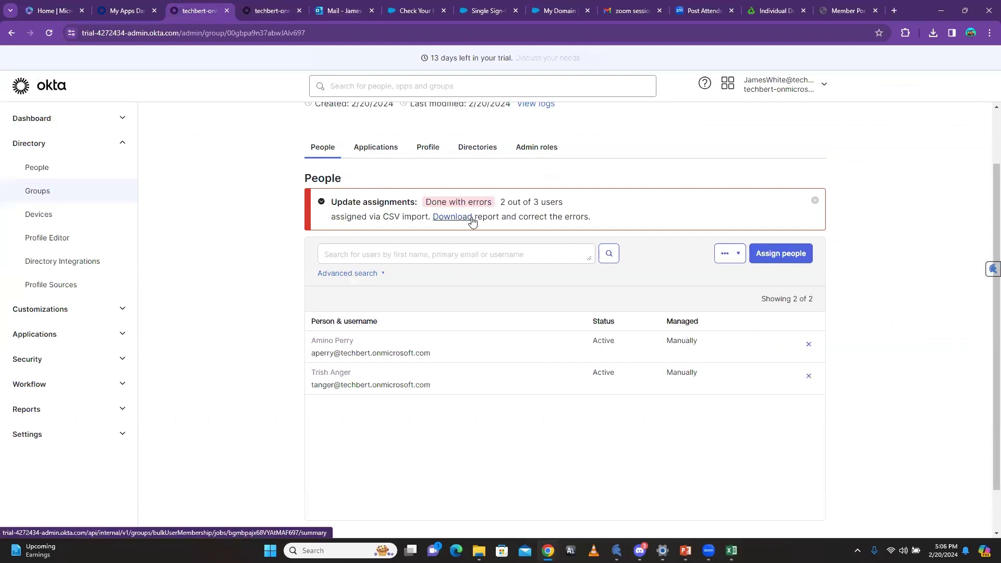
left_click(320, 17)
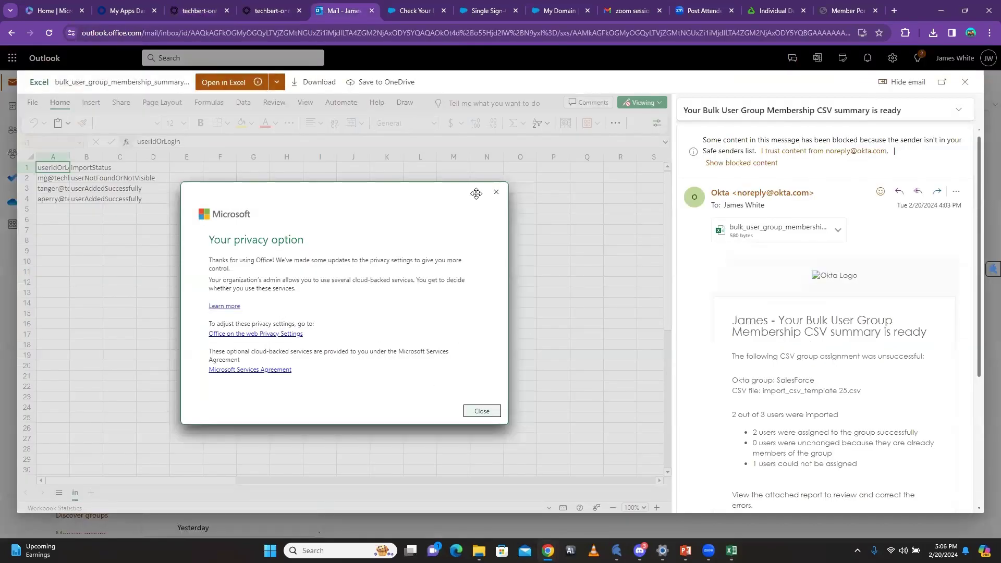
left_click(495, 193)
left_click(204, 11)
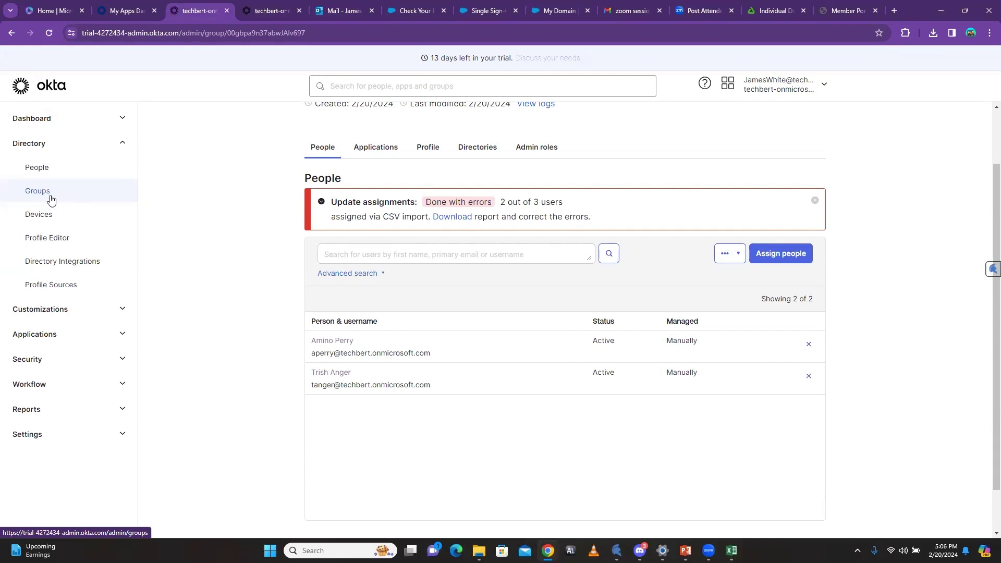
Step: Leave the SalesForce group page via 'Back to Groups' to see all 6 groups
scroll(250, 258, "up", 2)
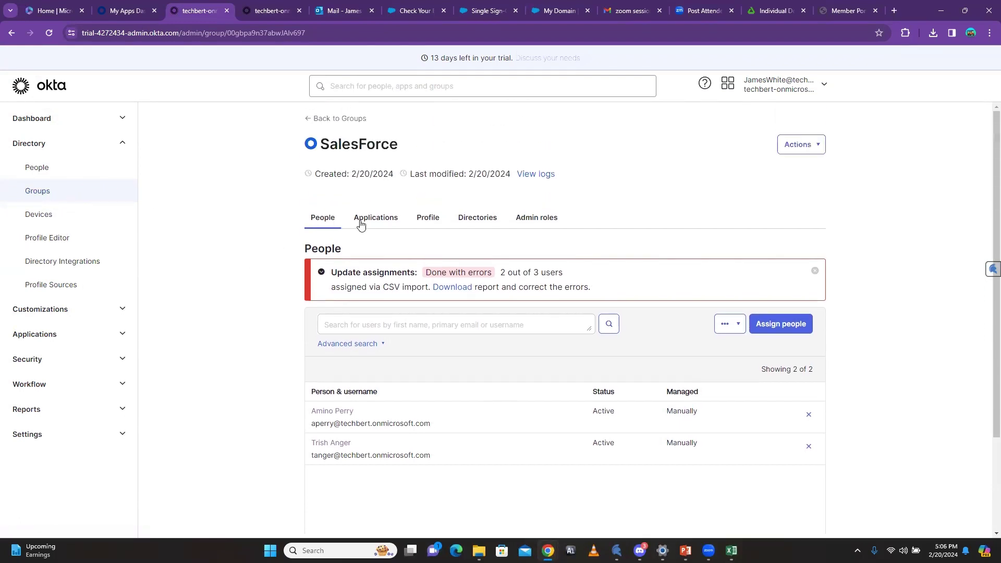
left_click(310, 118)
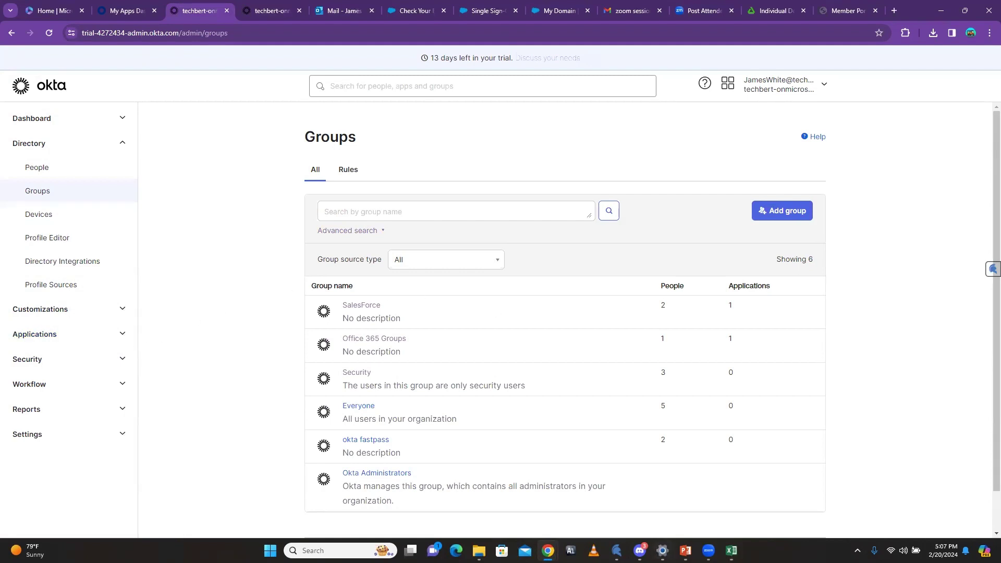
scroll(924, 414, "down", 1)
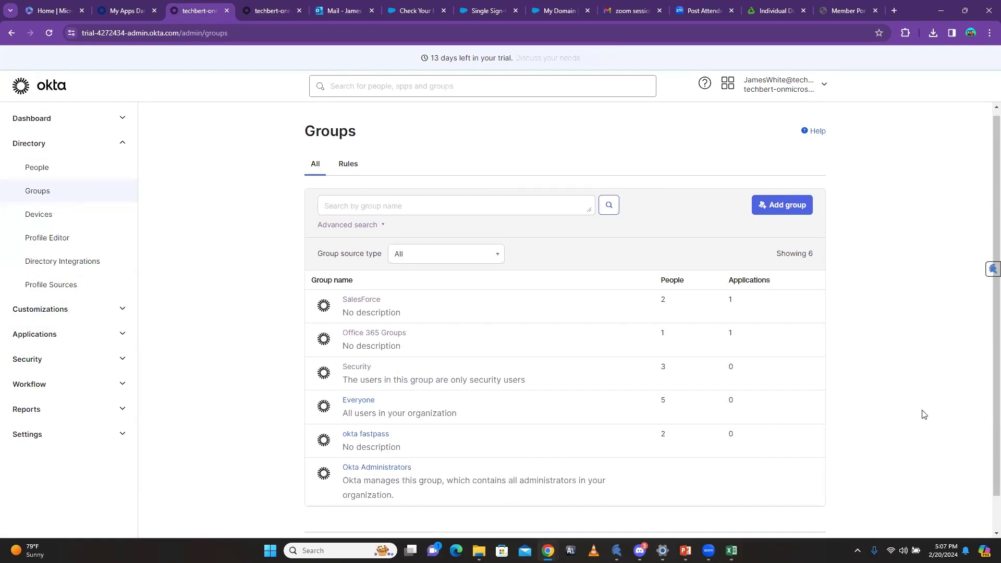
scroll(923, 414, "up", 1)
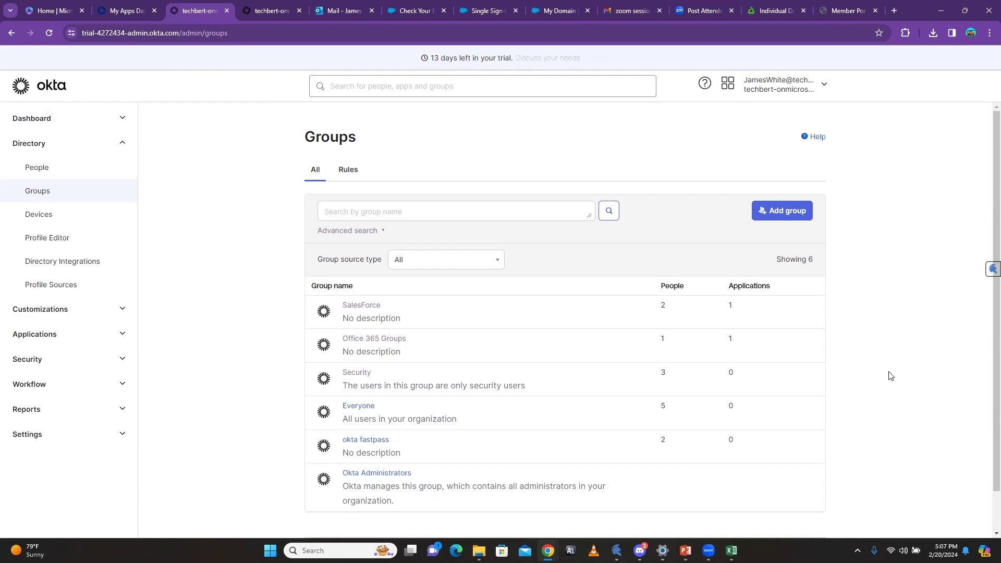
scroll(985, 379, "down", 1)
scroll(984, 380, "down", 1)
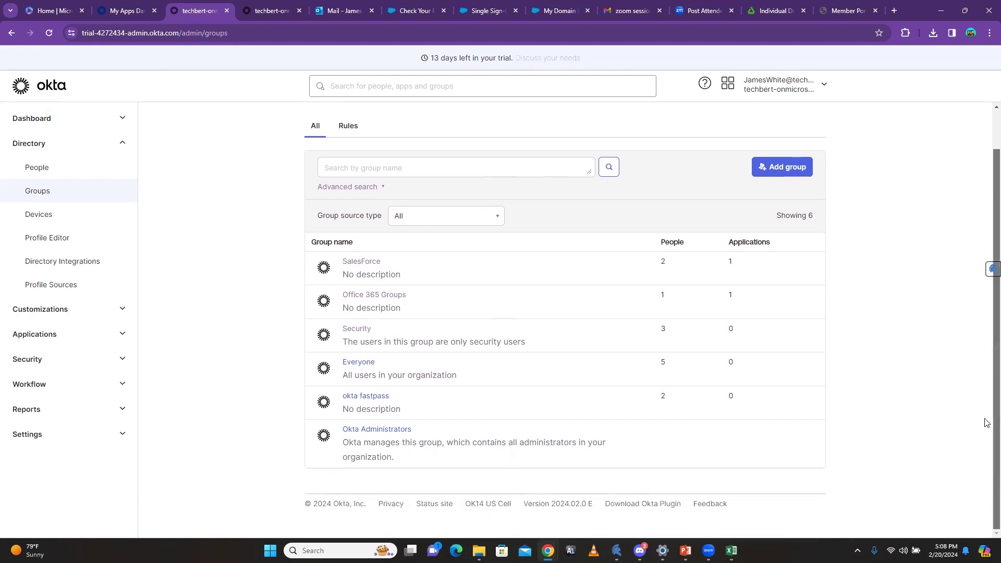